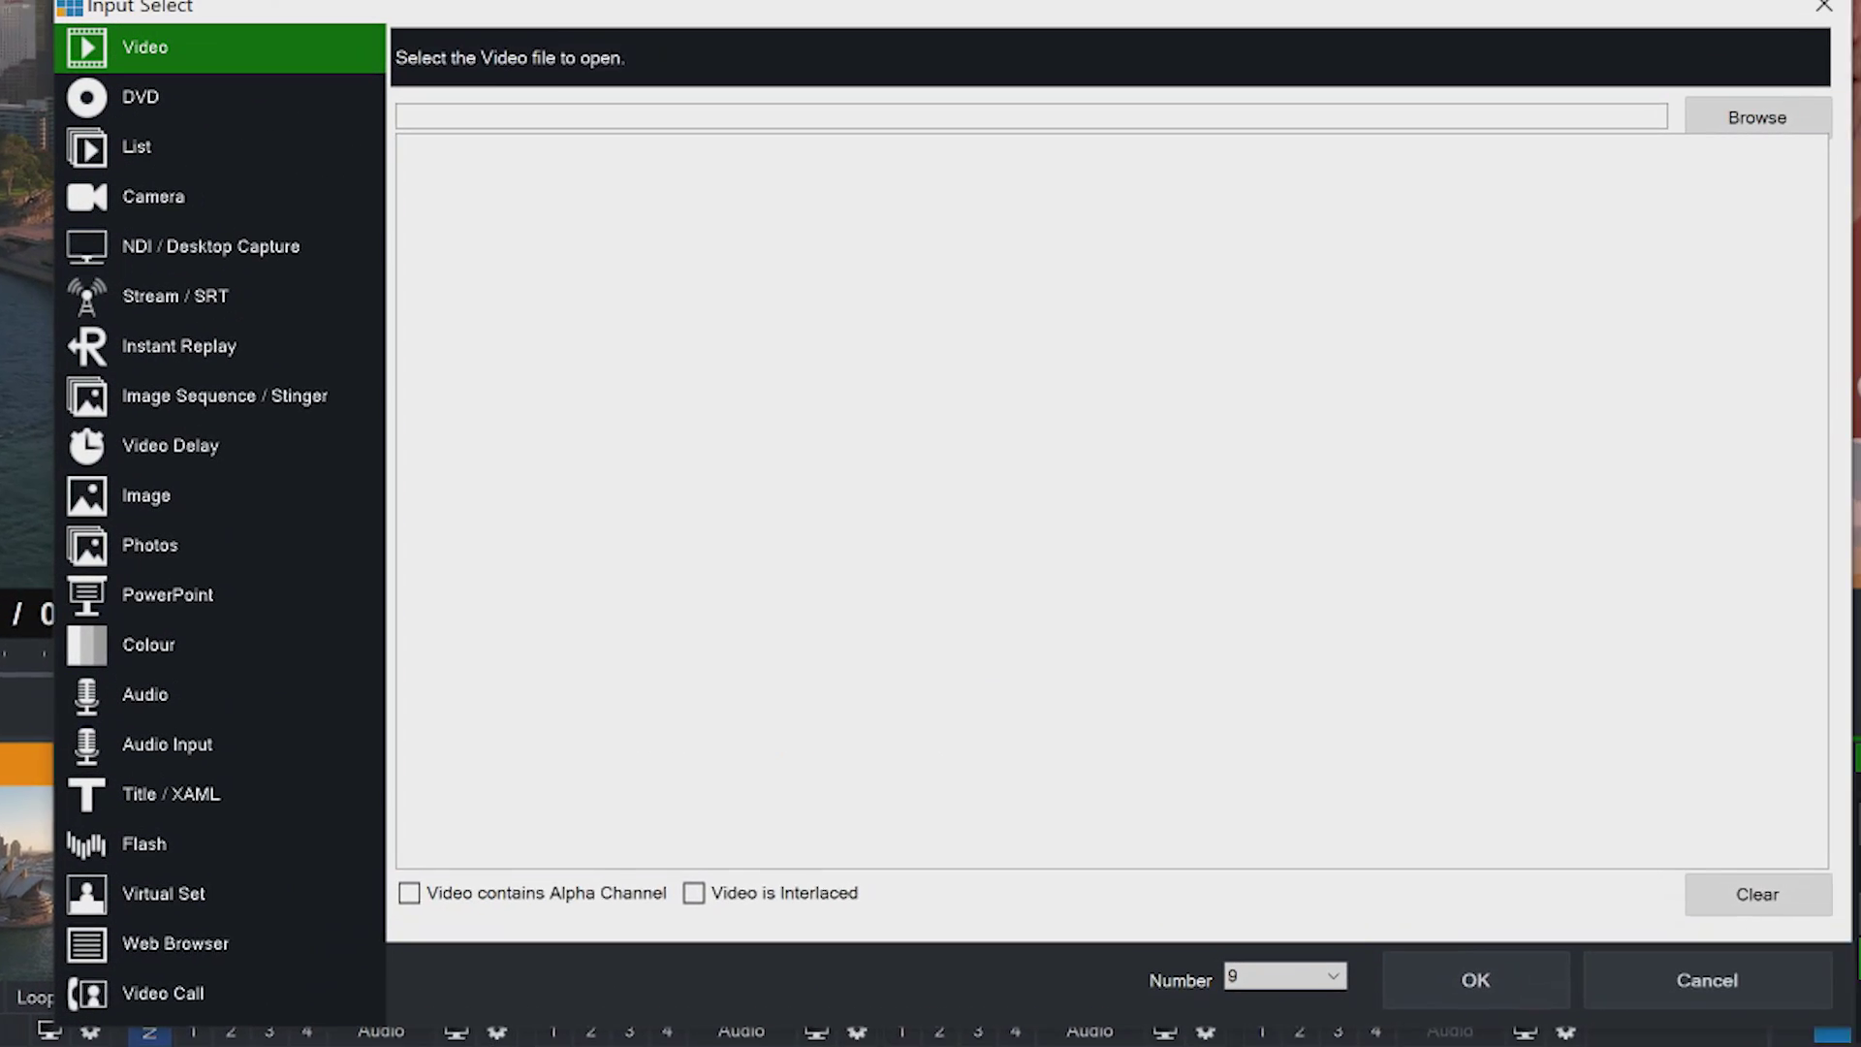
Choose Video Call as the new input type to show the host call settings.
{"action": "left_click", "coordinate": [179, 1018]}
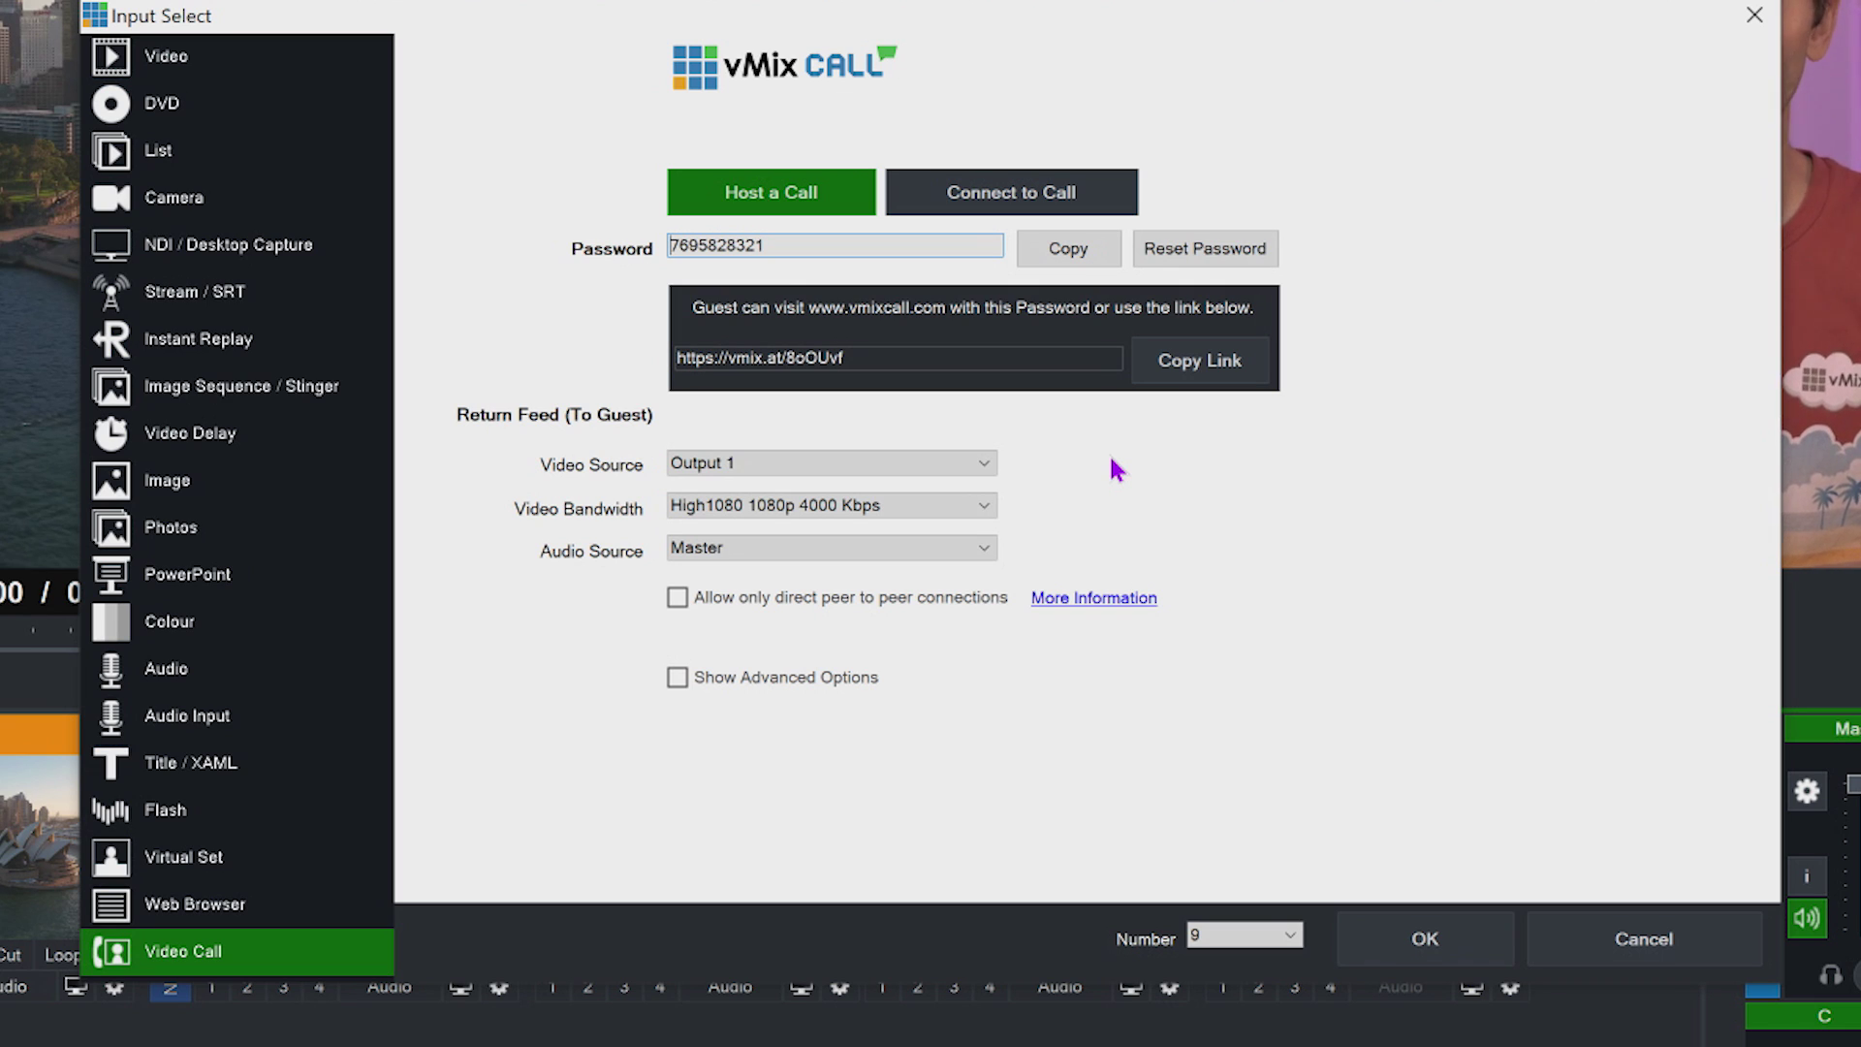
Keep Output 1 as the return feed video source and list the bandwidth options.
{"action": "left_click", "coordinate": [800, 464]}
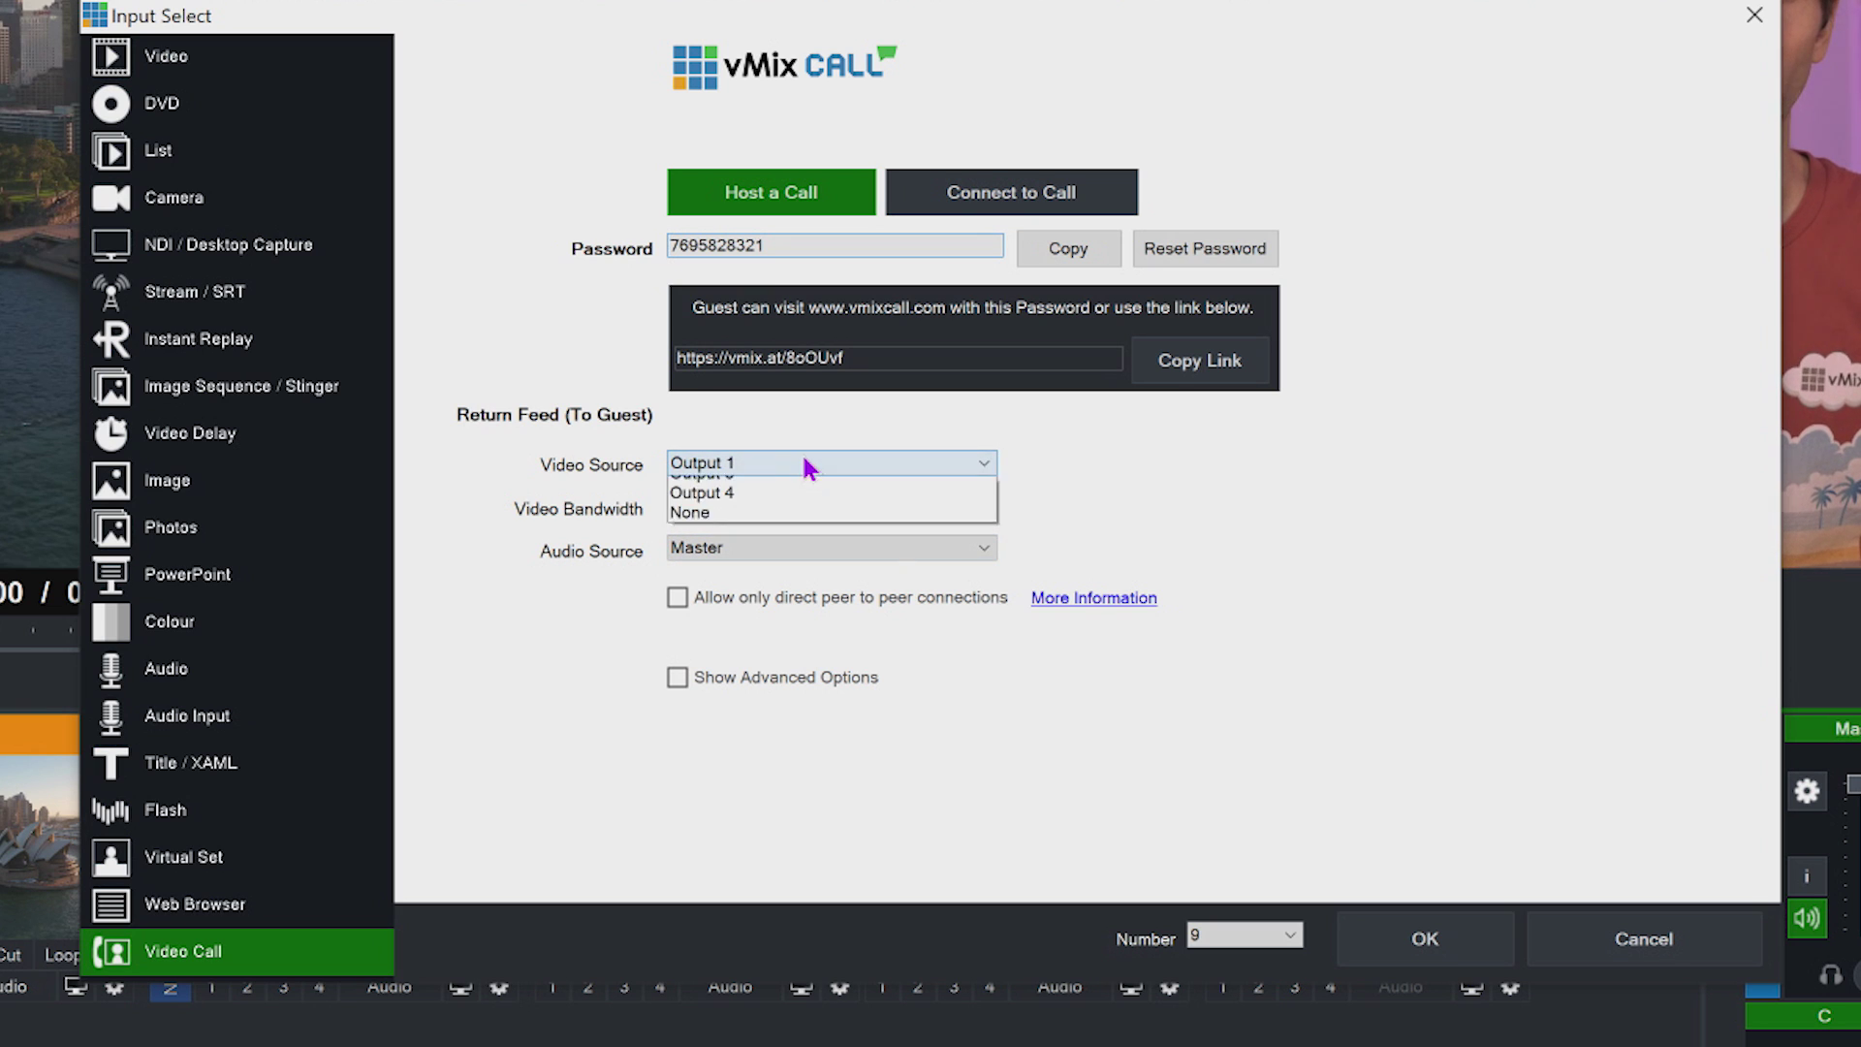
{"action": "left_click", "coordinate": [1245, 533]}
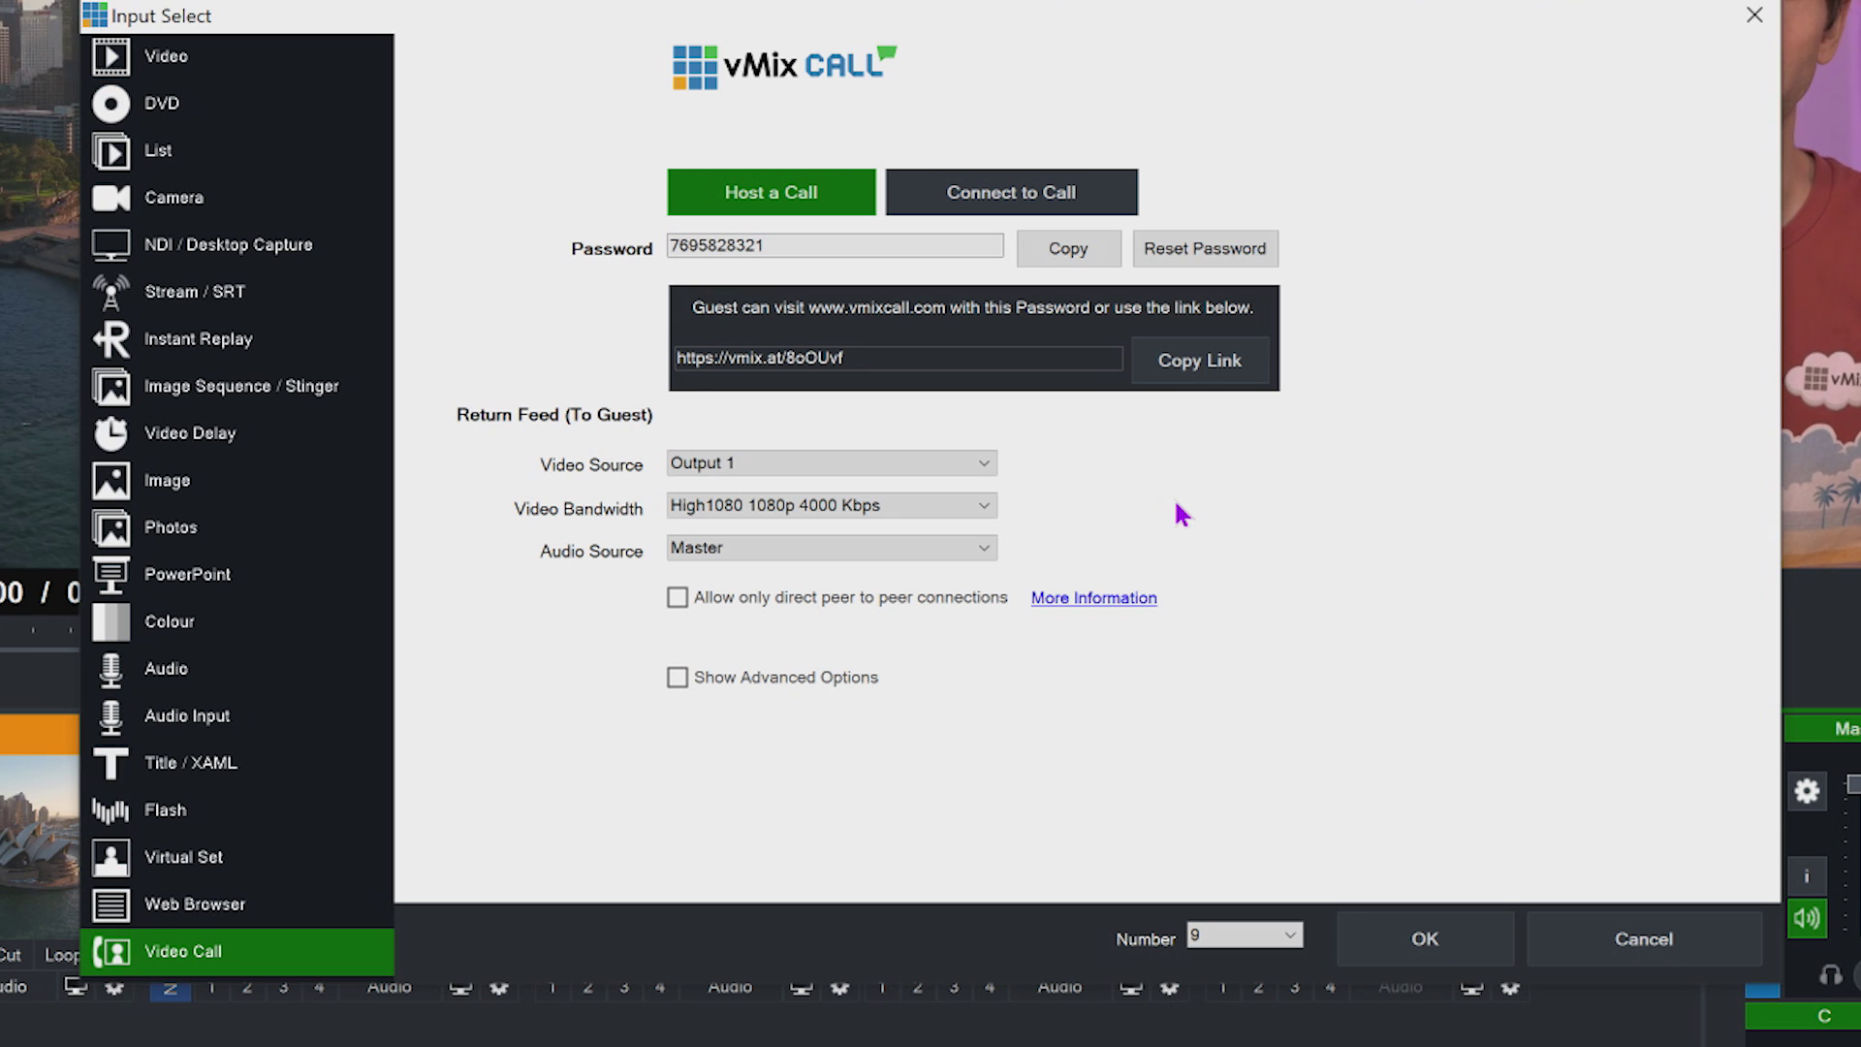
{"action": "left_click", "coordinate": [862, 506]}
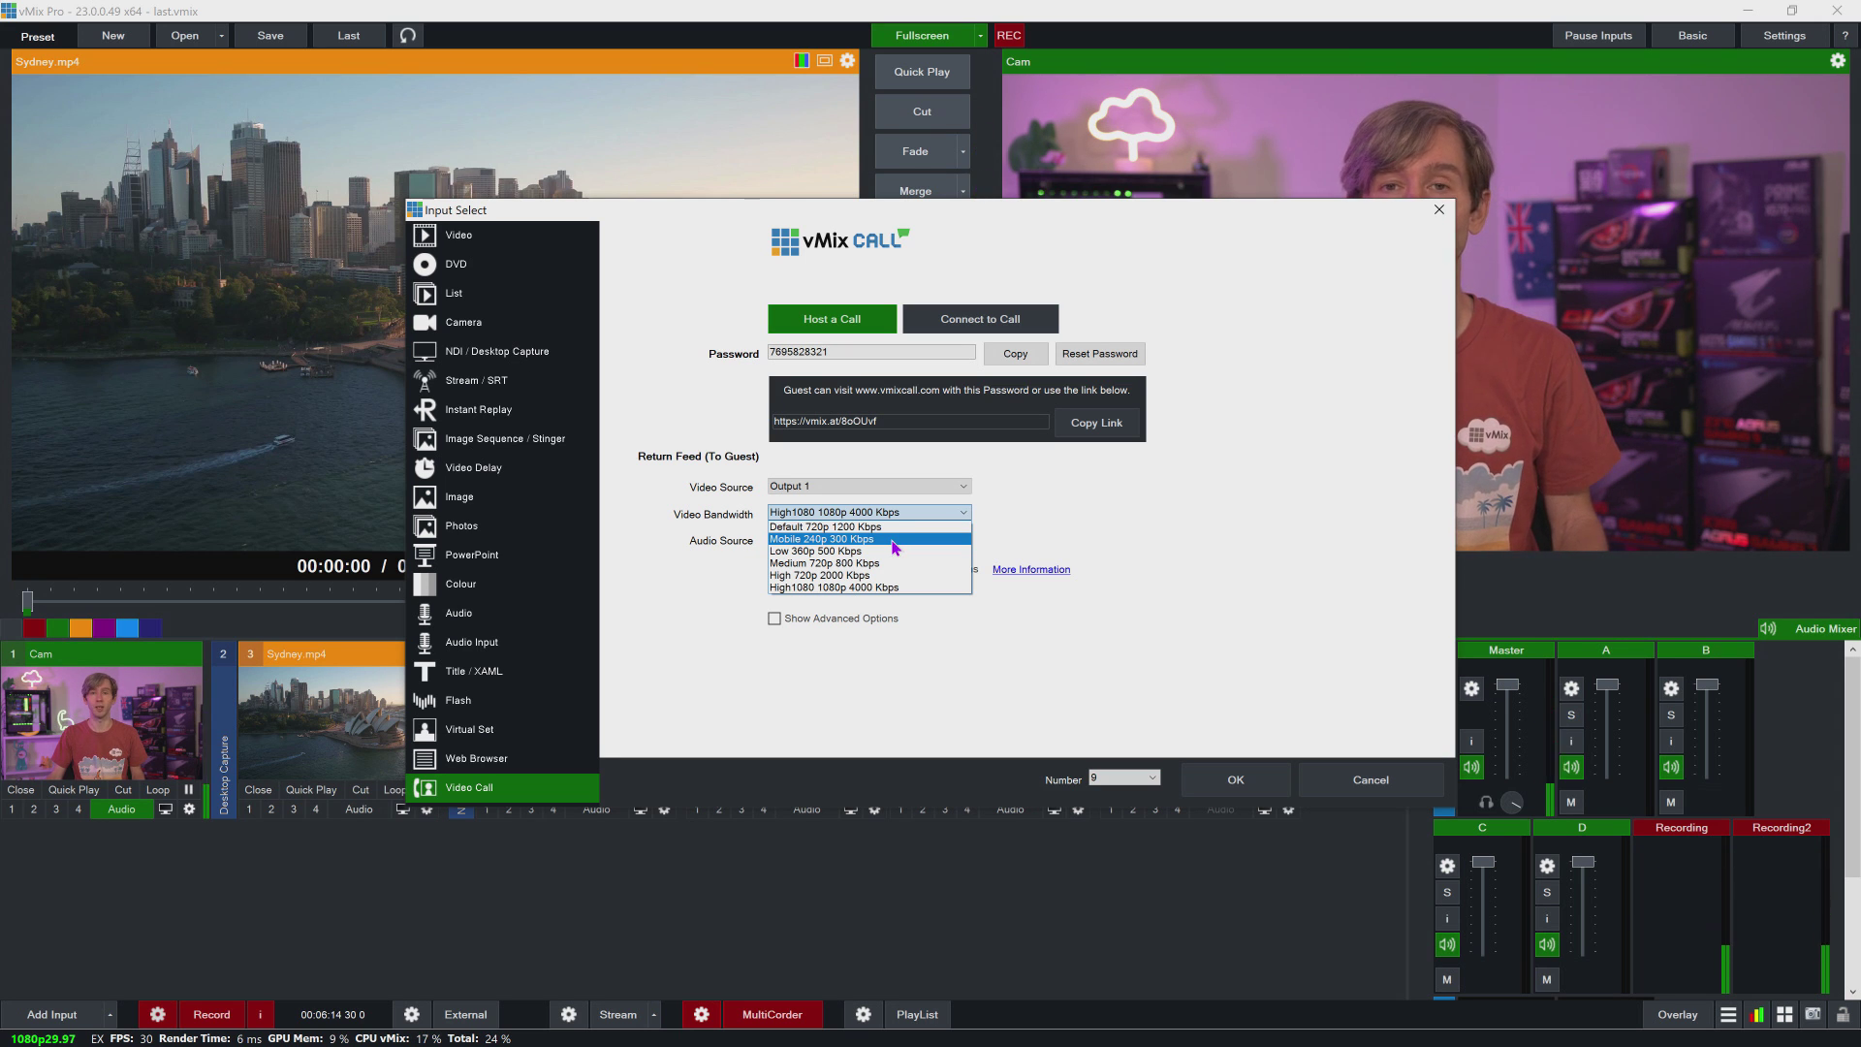
Pick Medium 720p 800 Kbps return bandwidth, then bring up the audio source choices.
{"action": "left_click", "coordinate": [872, 563]}
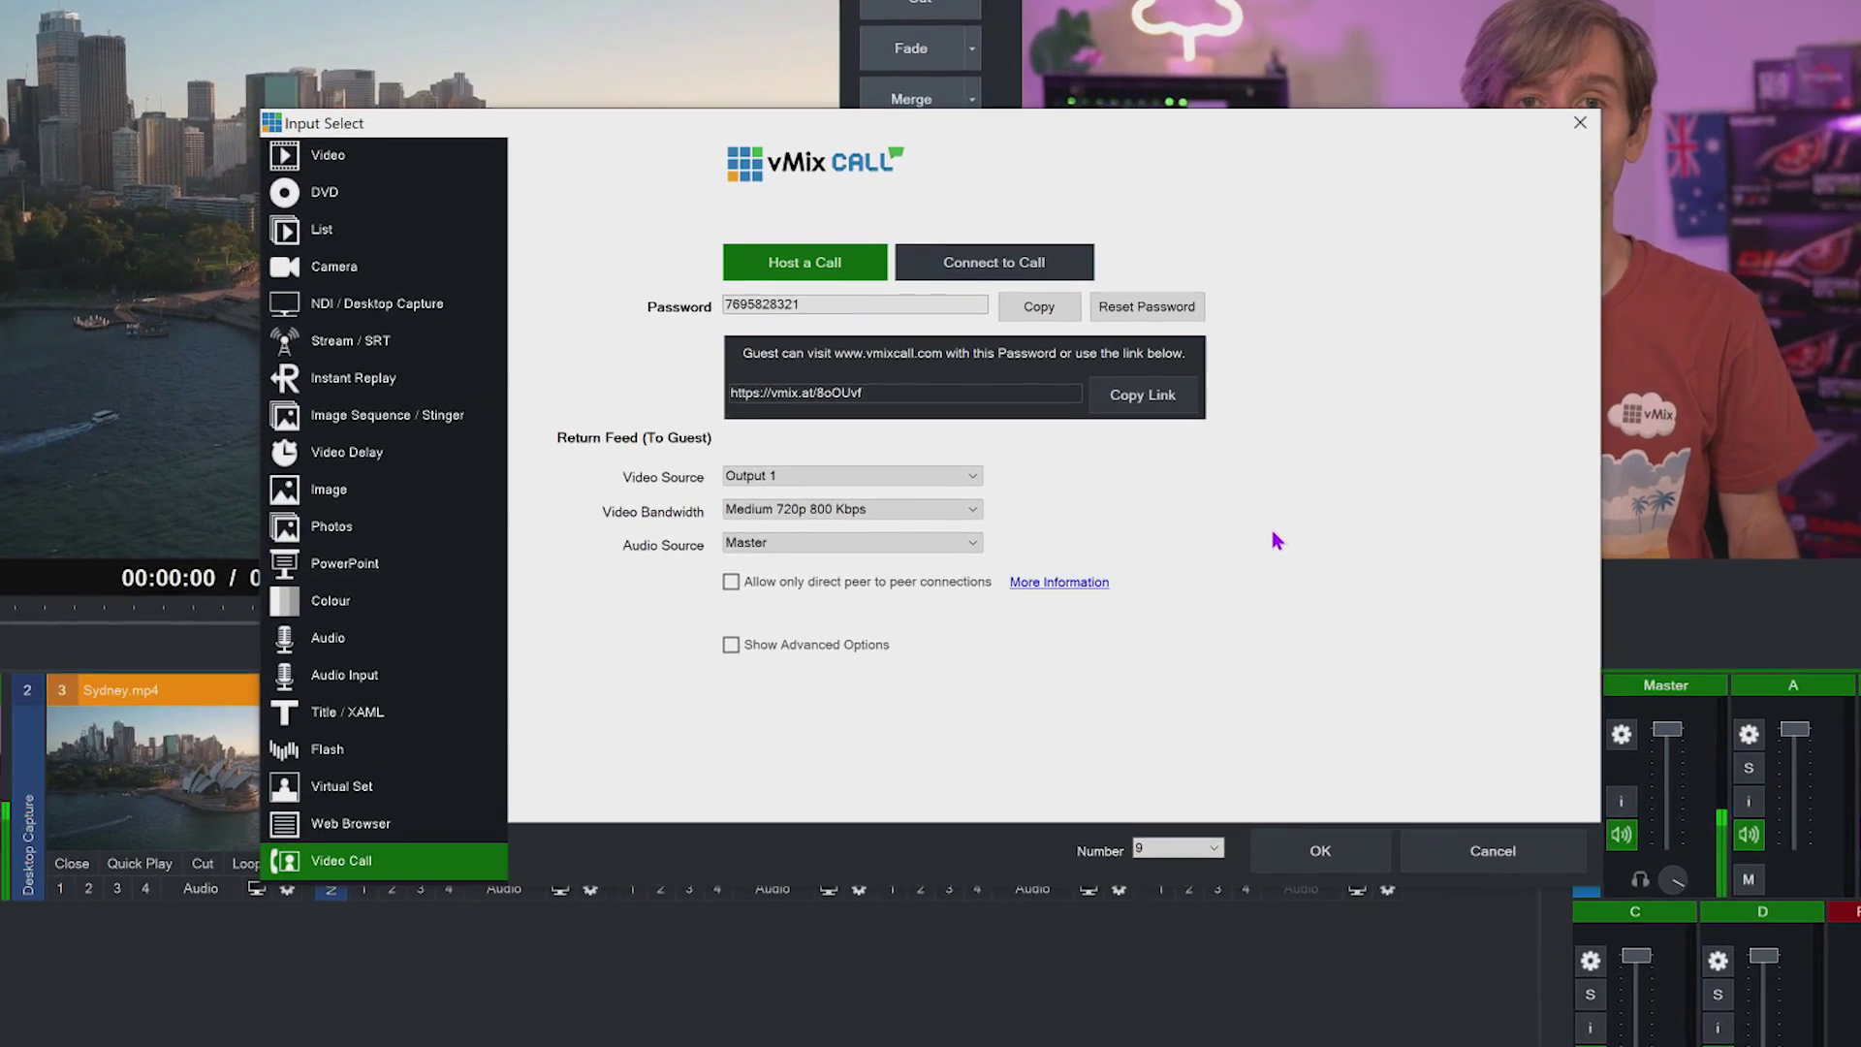
{"action": "left_click", "coordinate": [834, 544]}
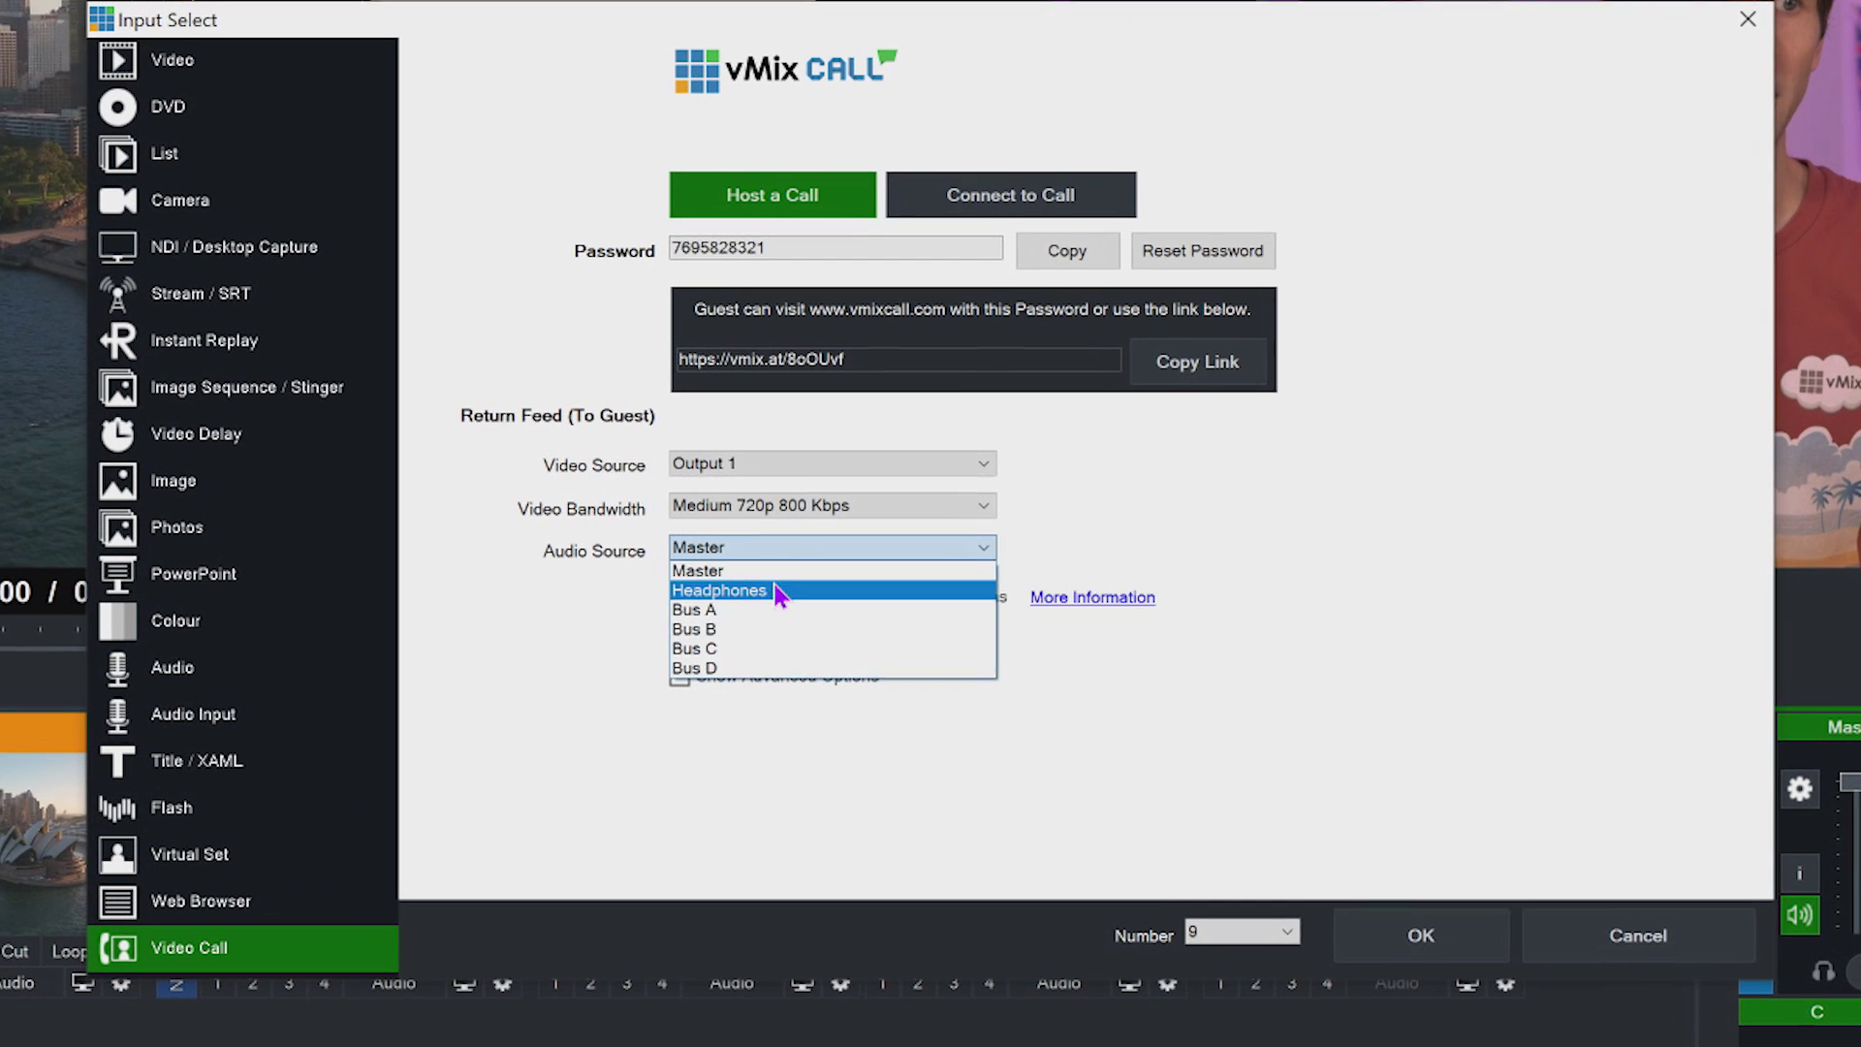
{"action": "left_click", "coordinate": [784, 570]}
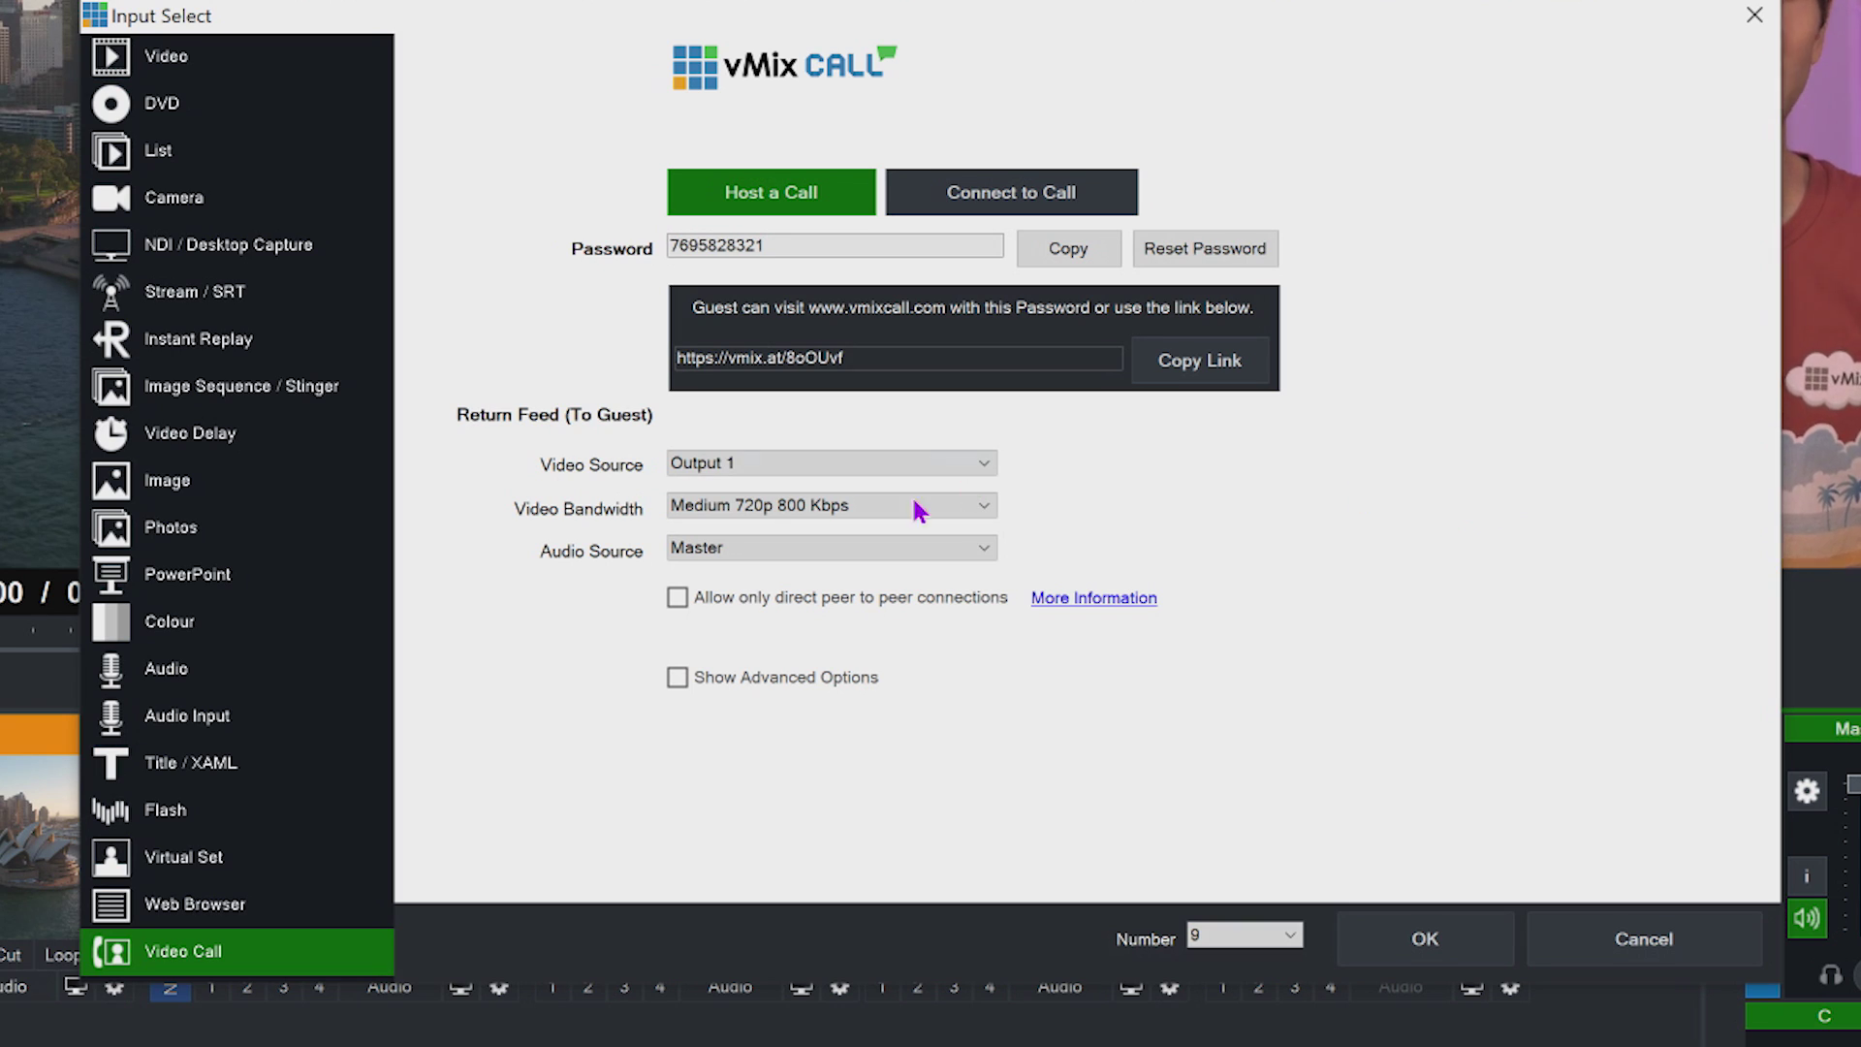
{"action": "left_click", "coordinate": [811, 547]}
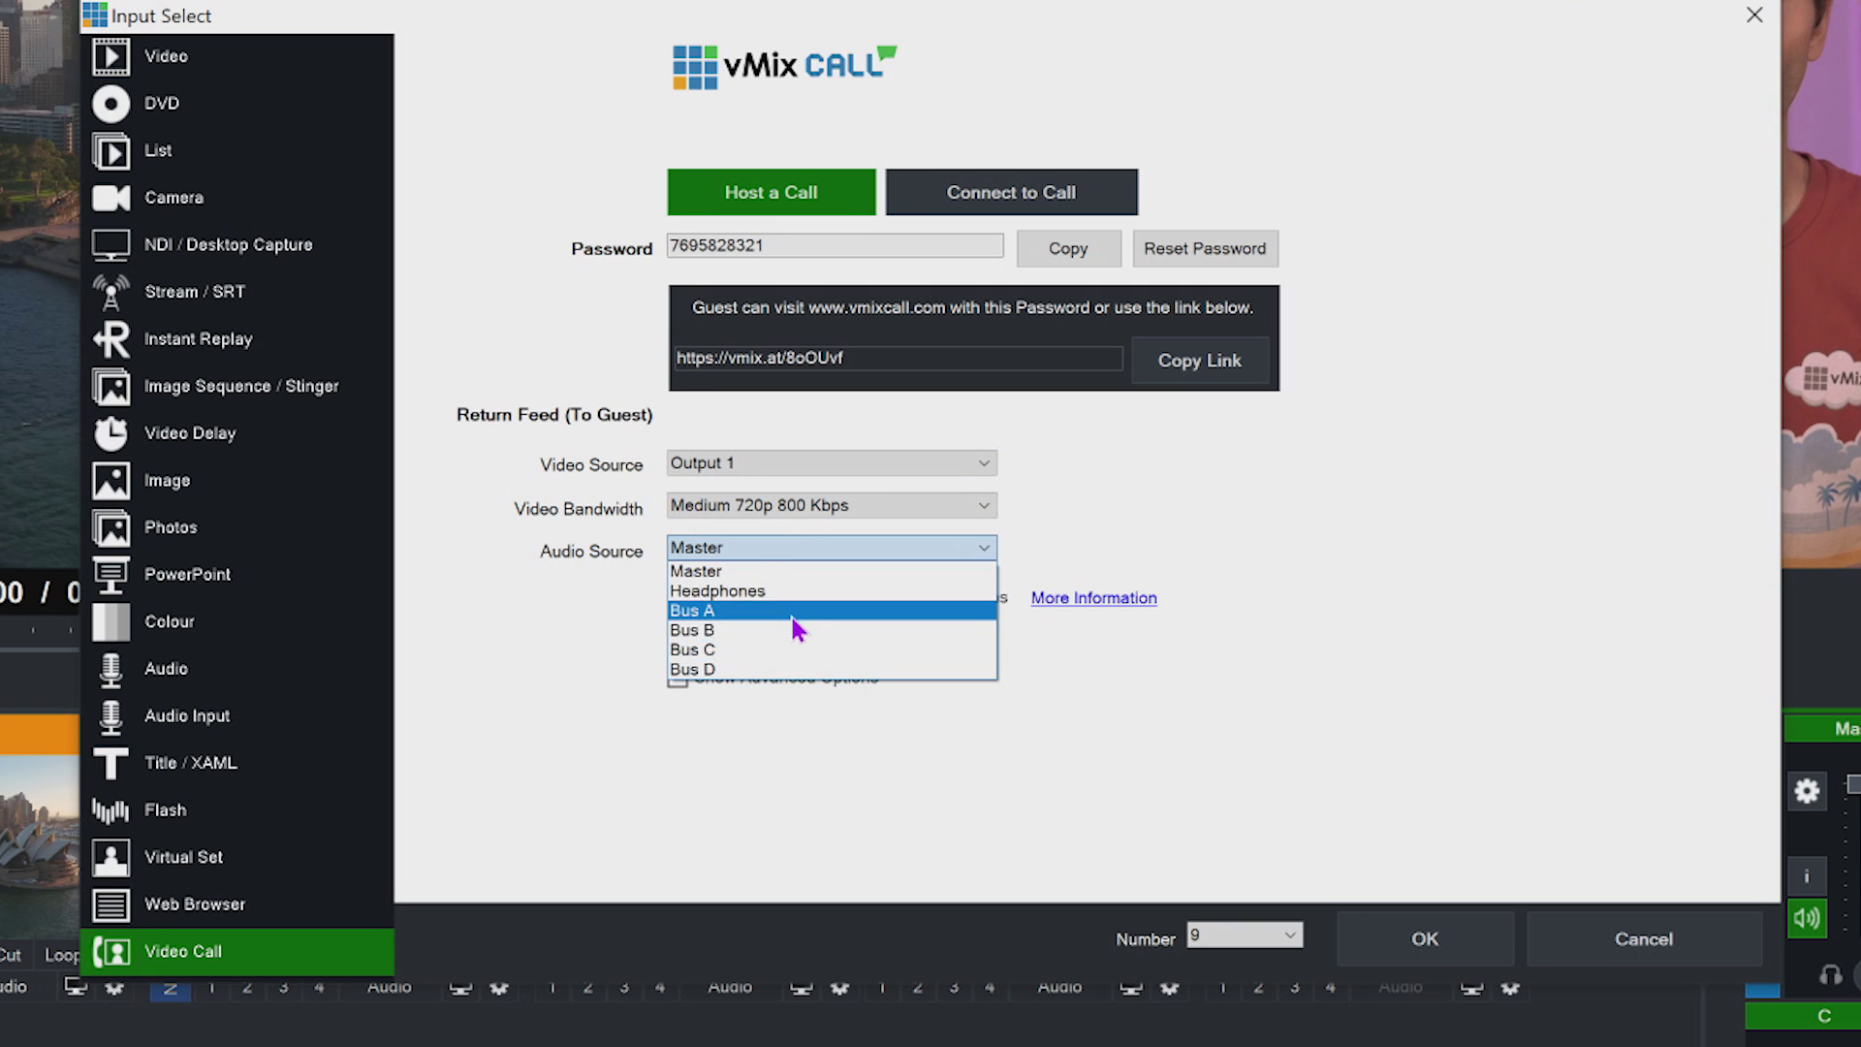
{"action": "left_click", "coordinate": [1085, 551]}
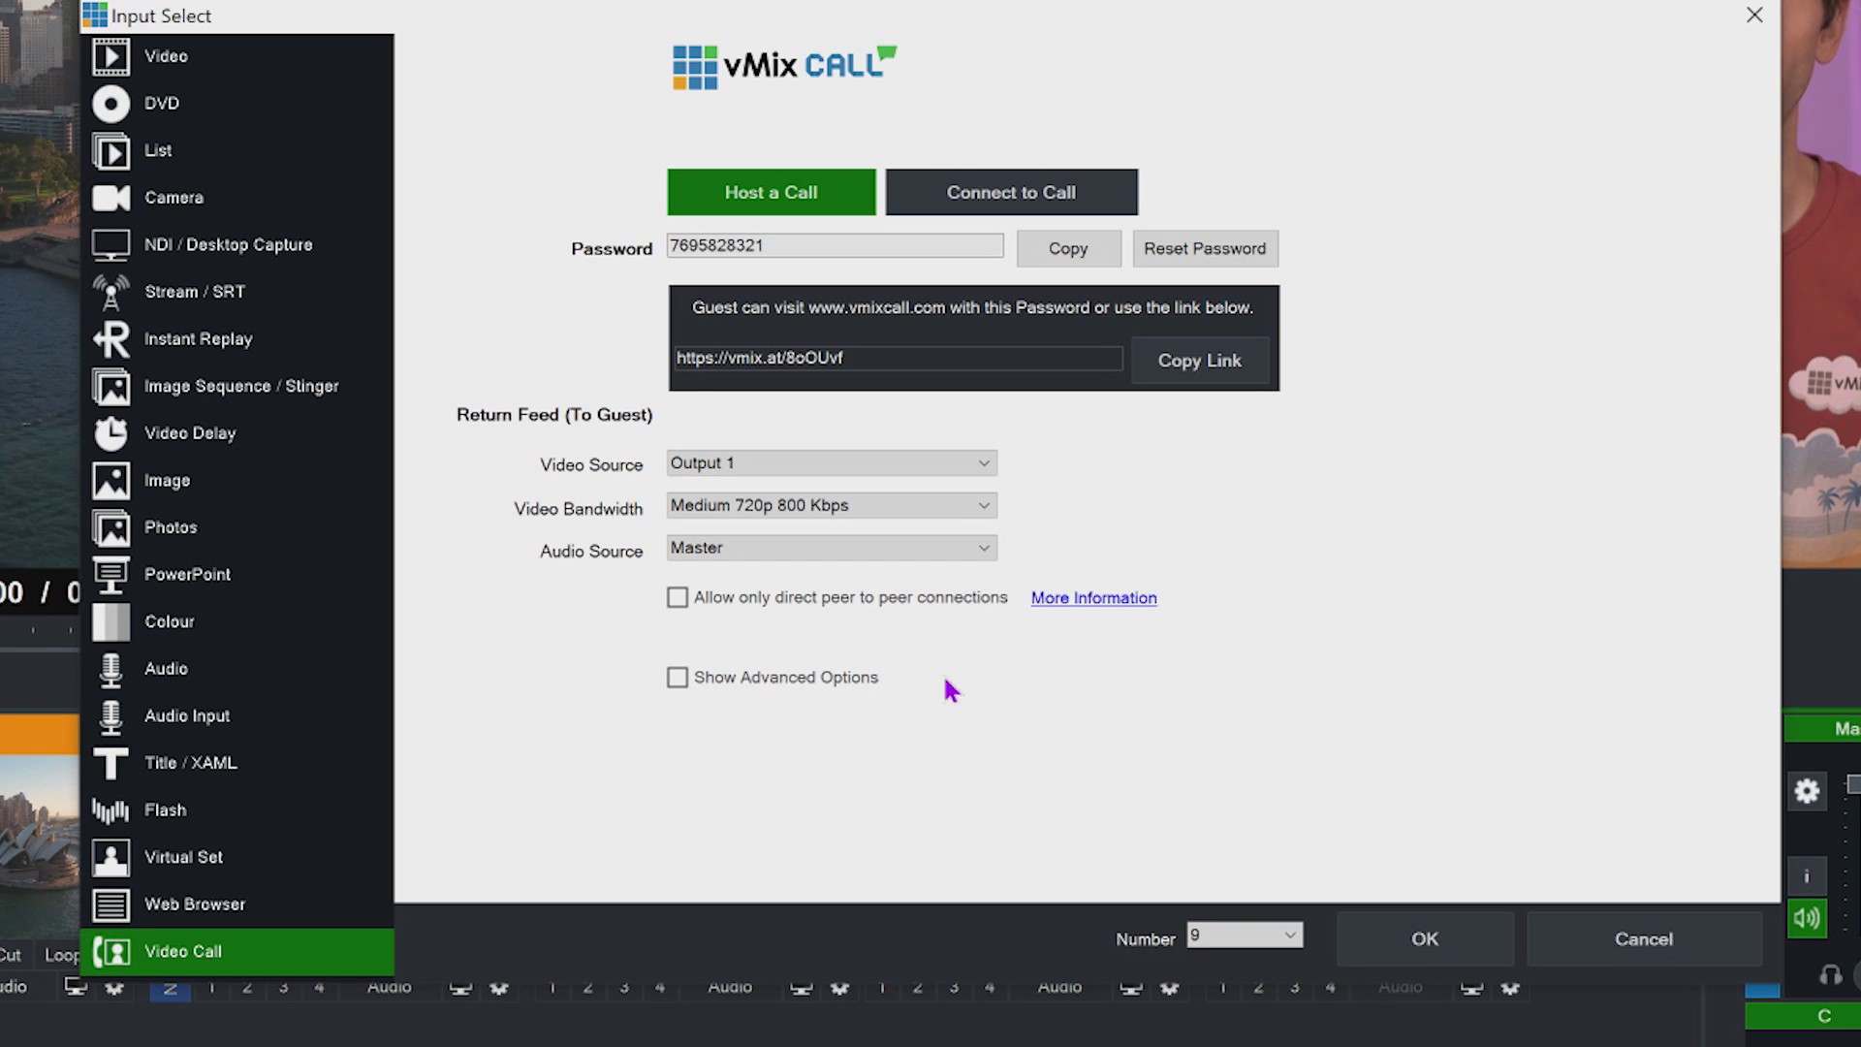
Reveal advanced call options, leaving Low Latency and Debug Logging off, and add the Video Call input.
{"action": "left_click", "coordinate": [757, 682]}
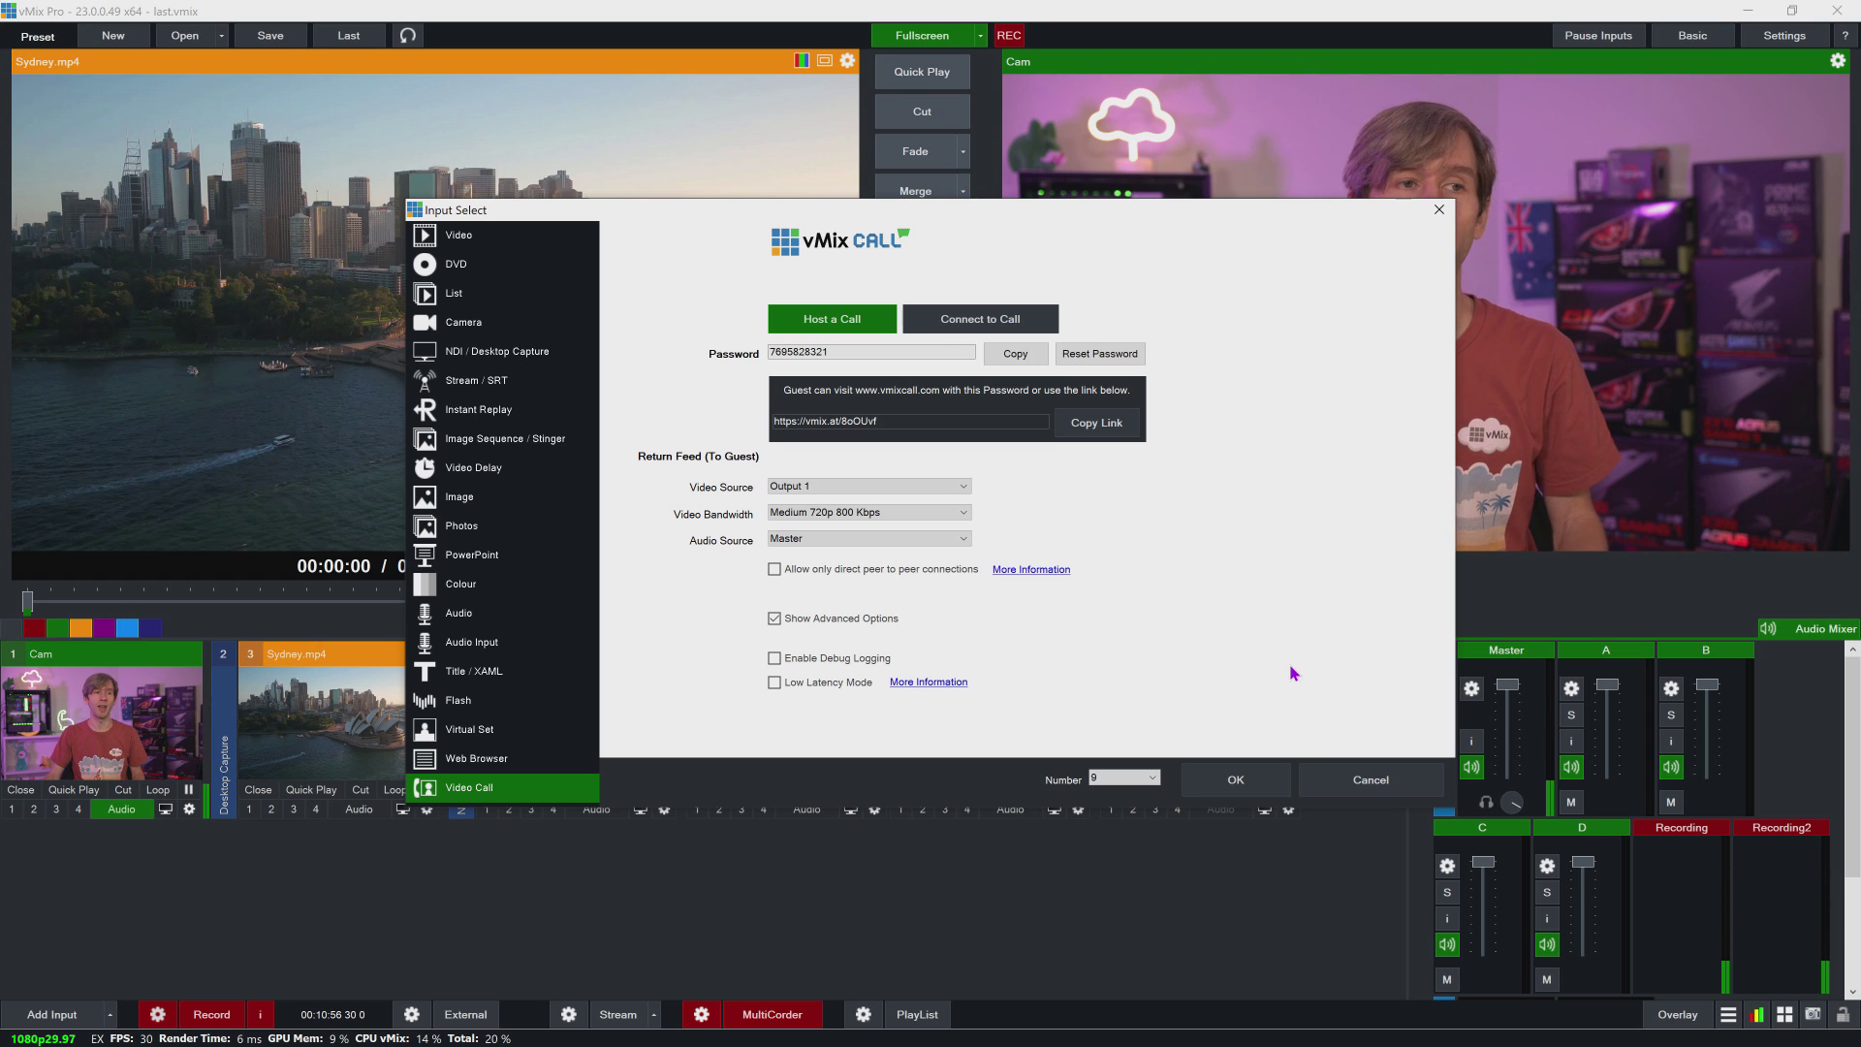
{"action": "left_click", "coordinate": [1245, 783]}
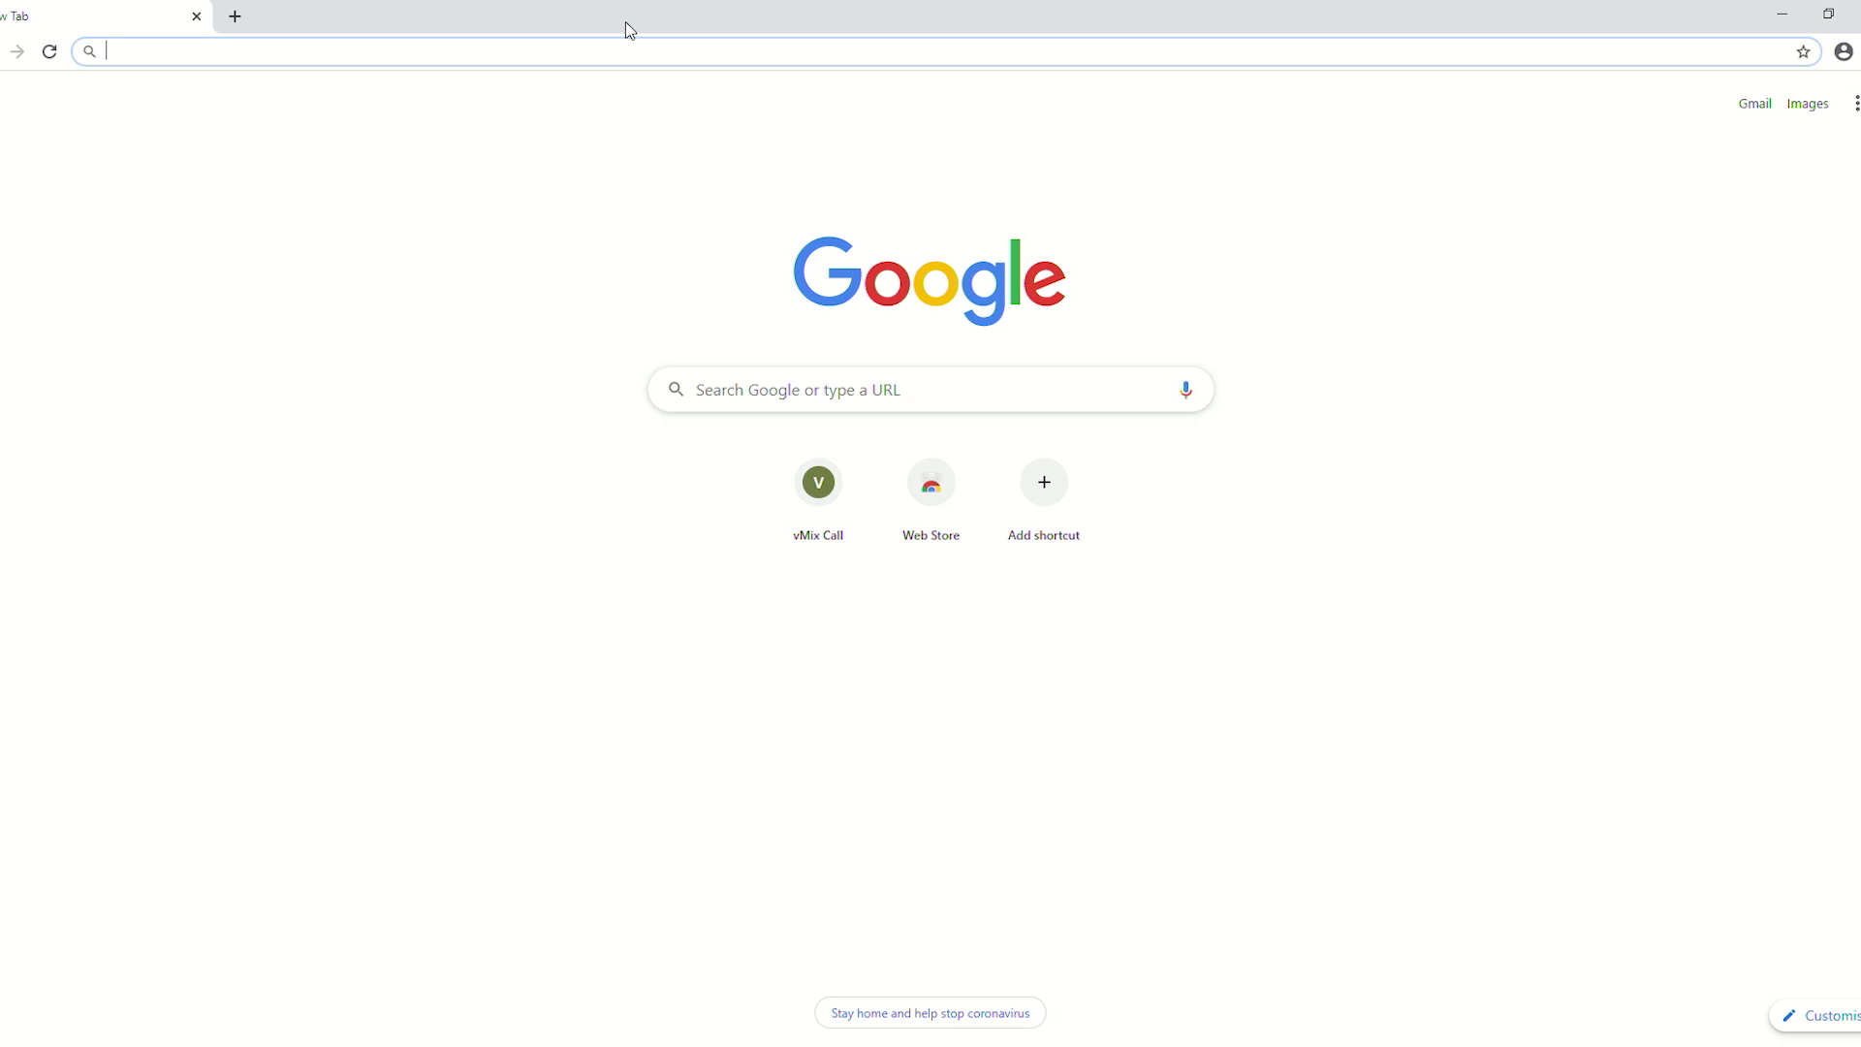
Go to vmixcall.com, enter the guest's name and the call password, and join the call.
{"action": "type", "text": "vmixa"}
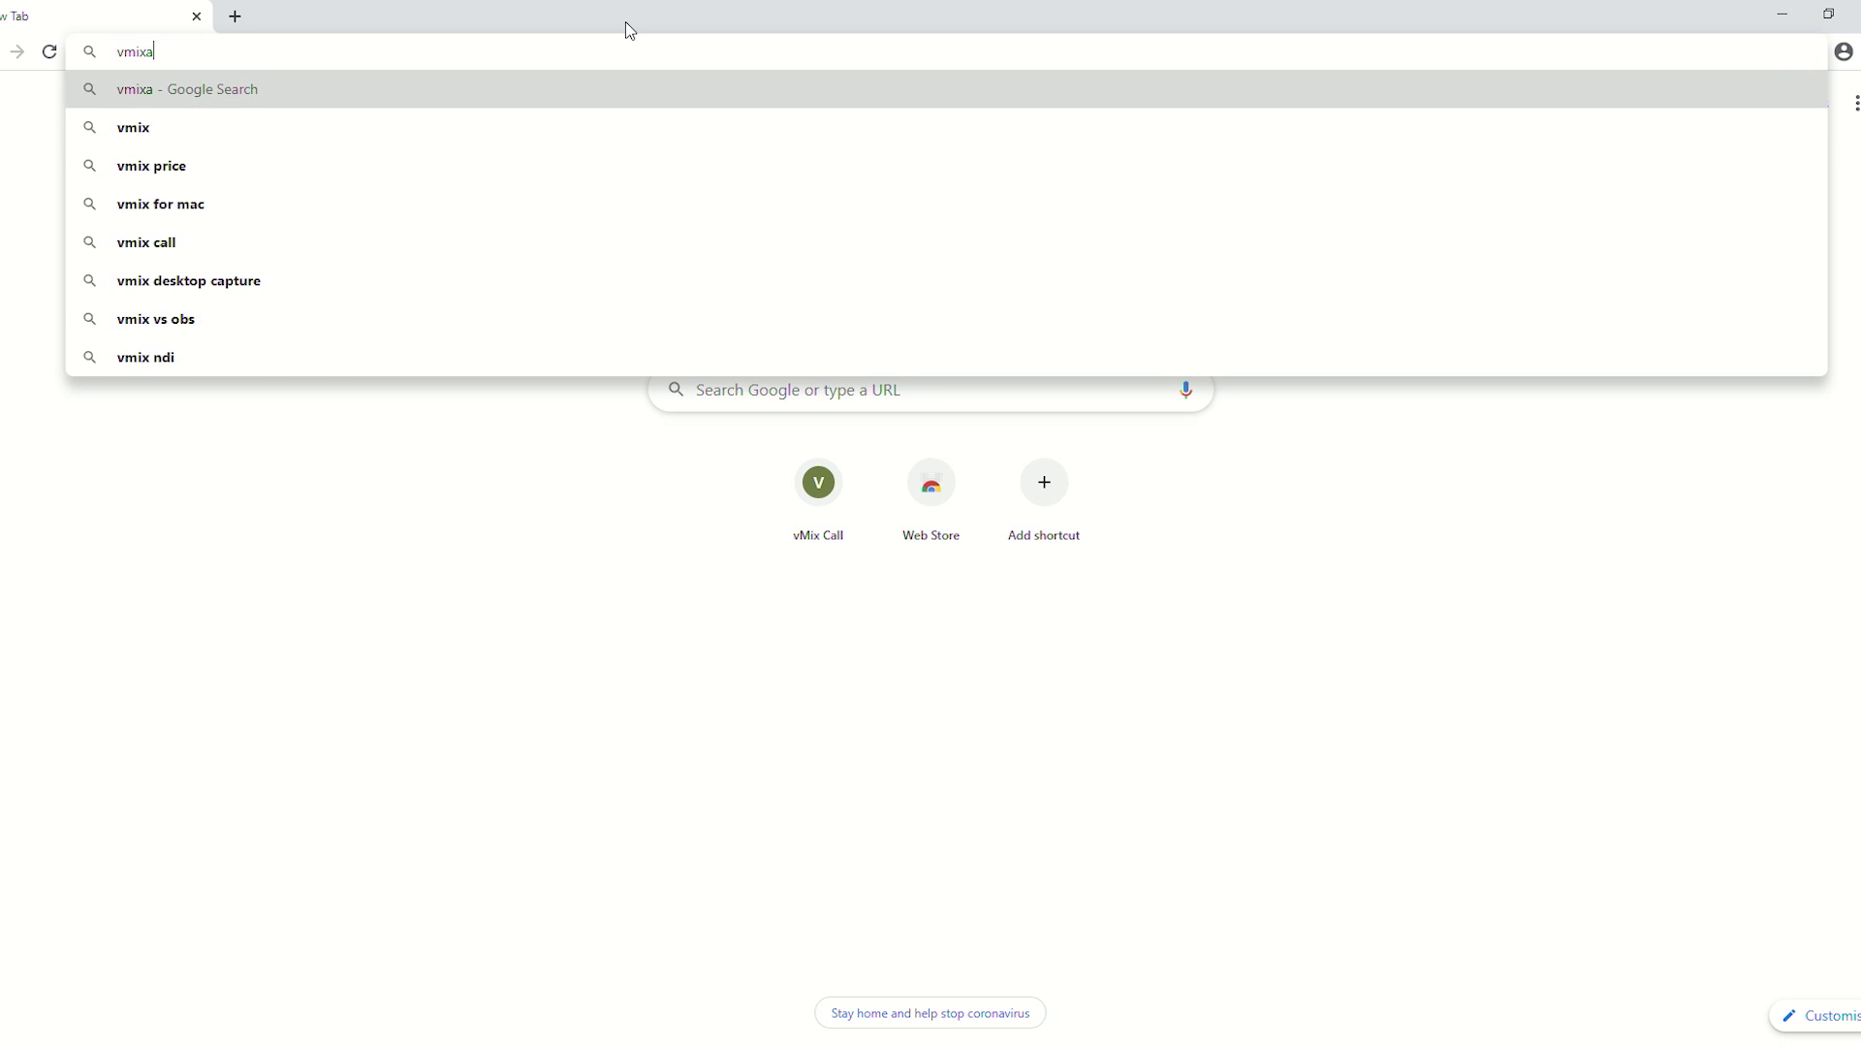
{"action": "key", "text": "BackSpace"}
{"action": "type", "text": "call.com"}
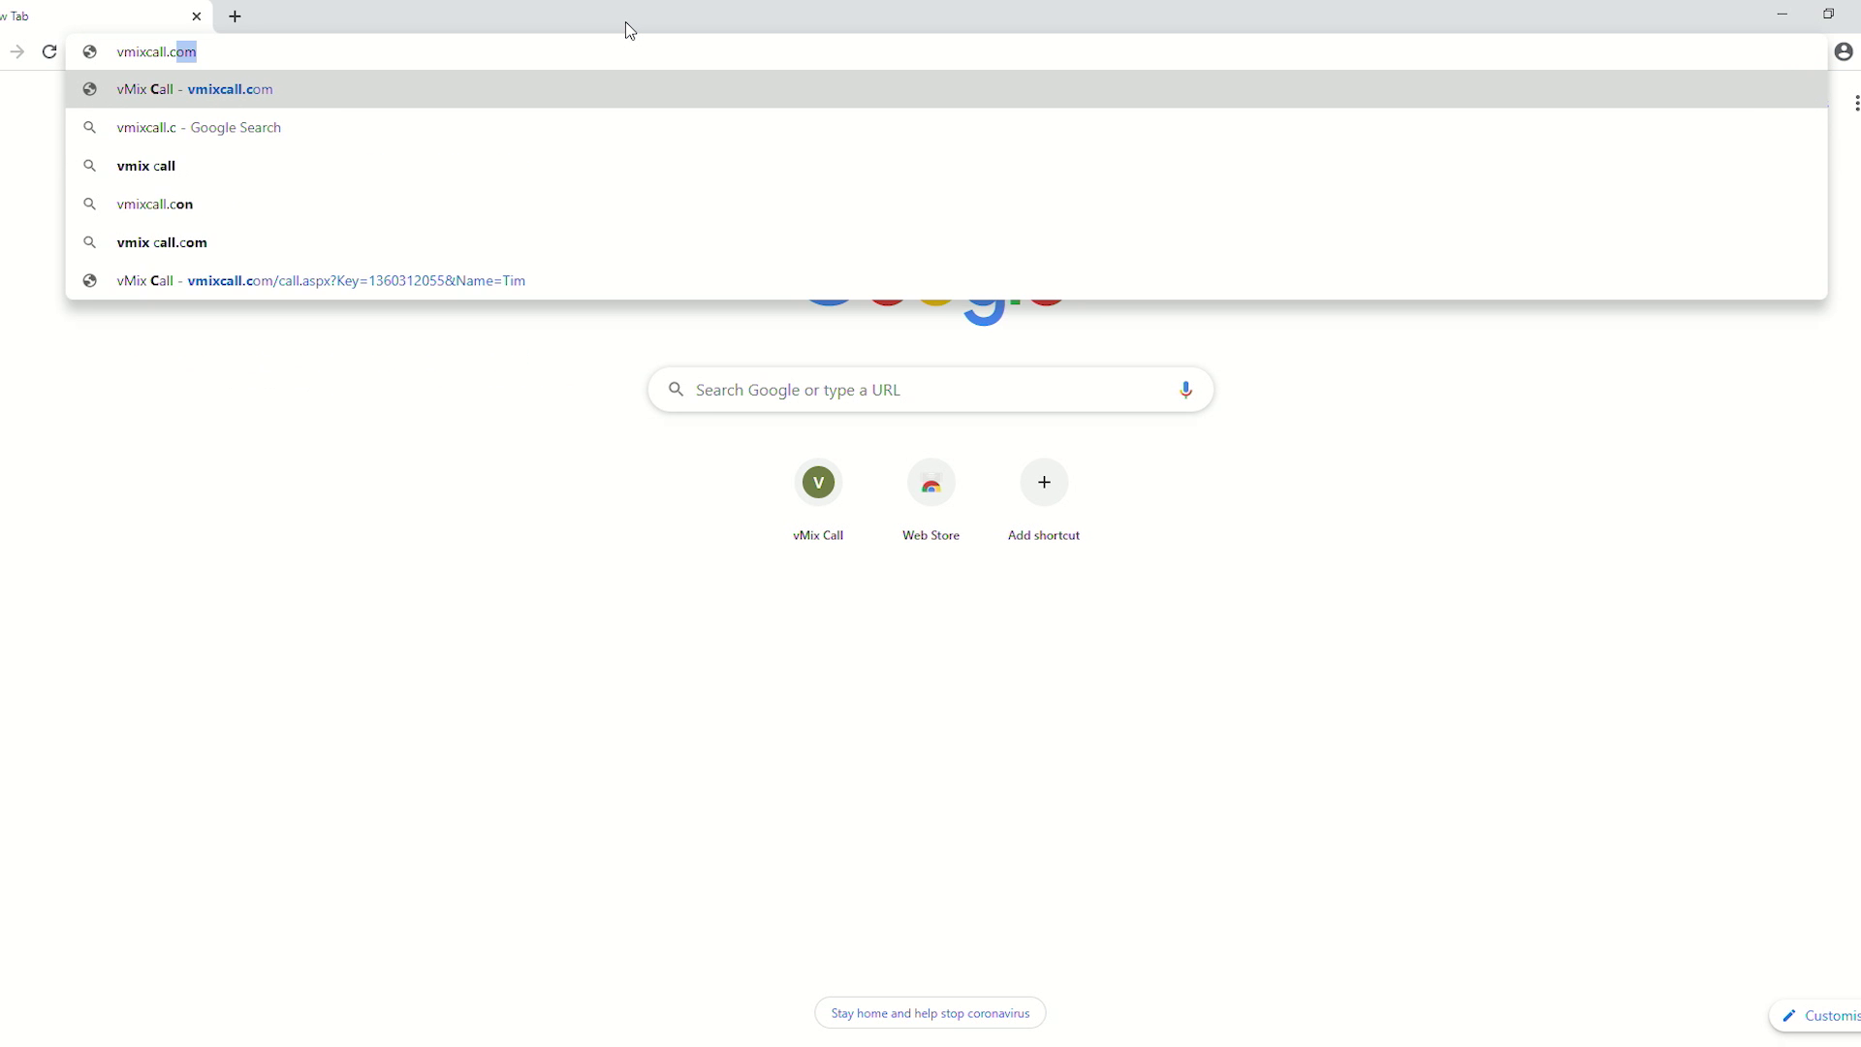
{"action": "key", "text": "Return"}
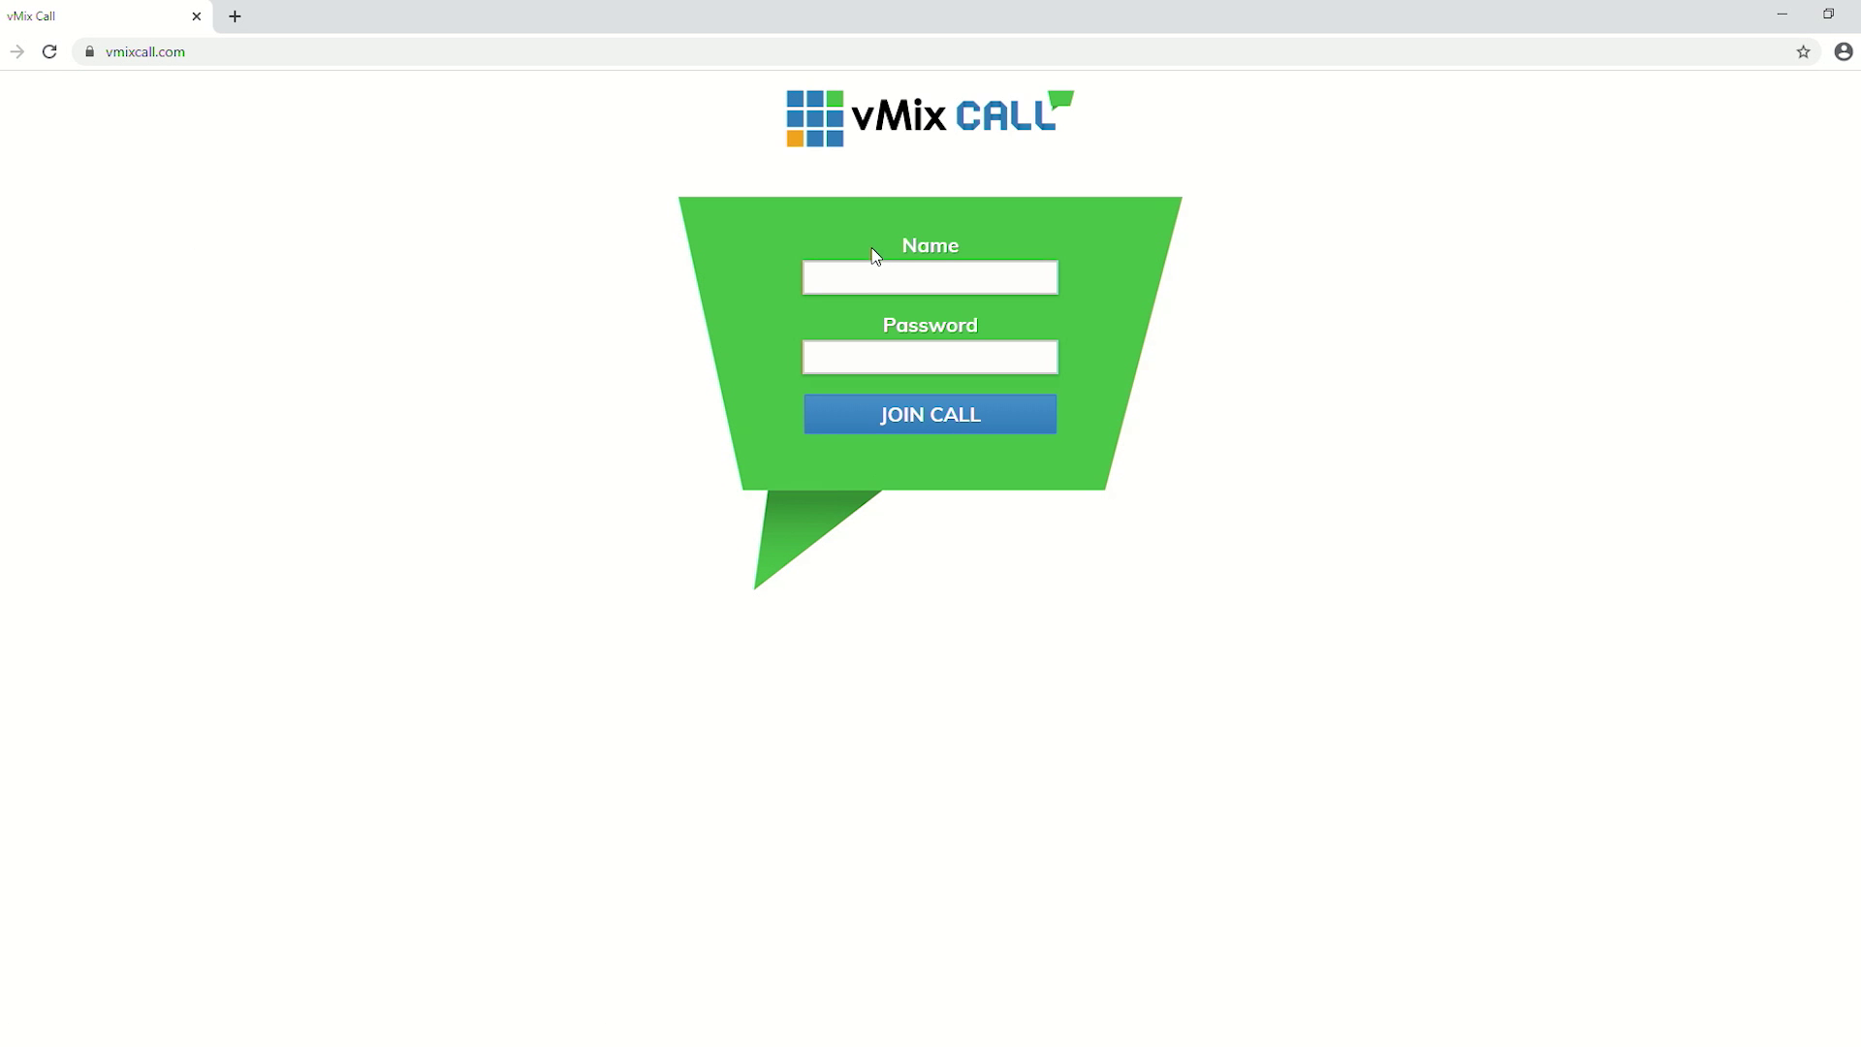
{"action": "left_click", "coordinate": [876, 271]}
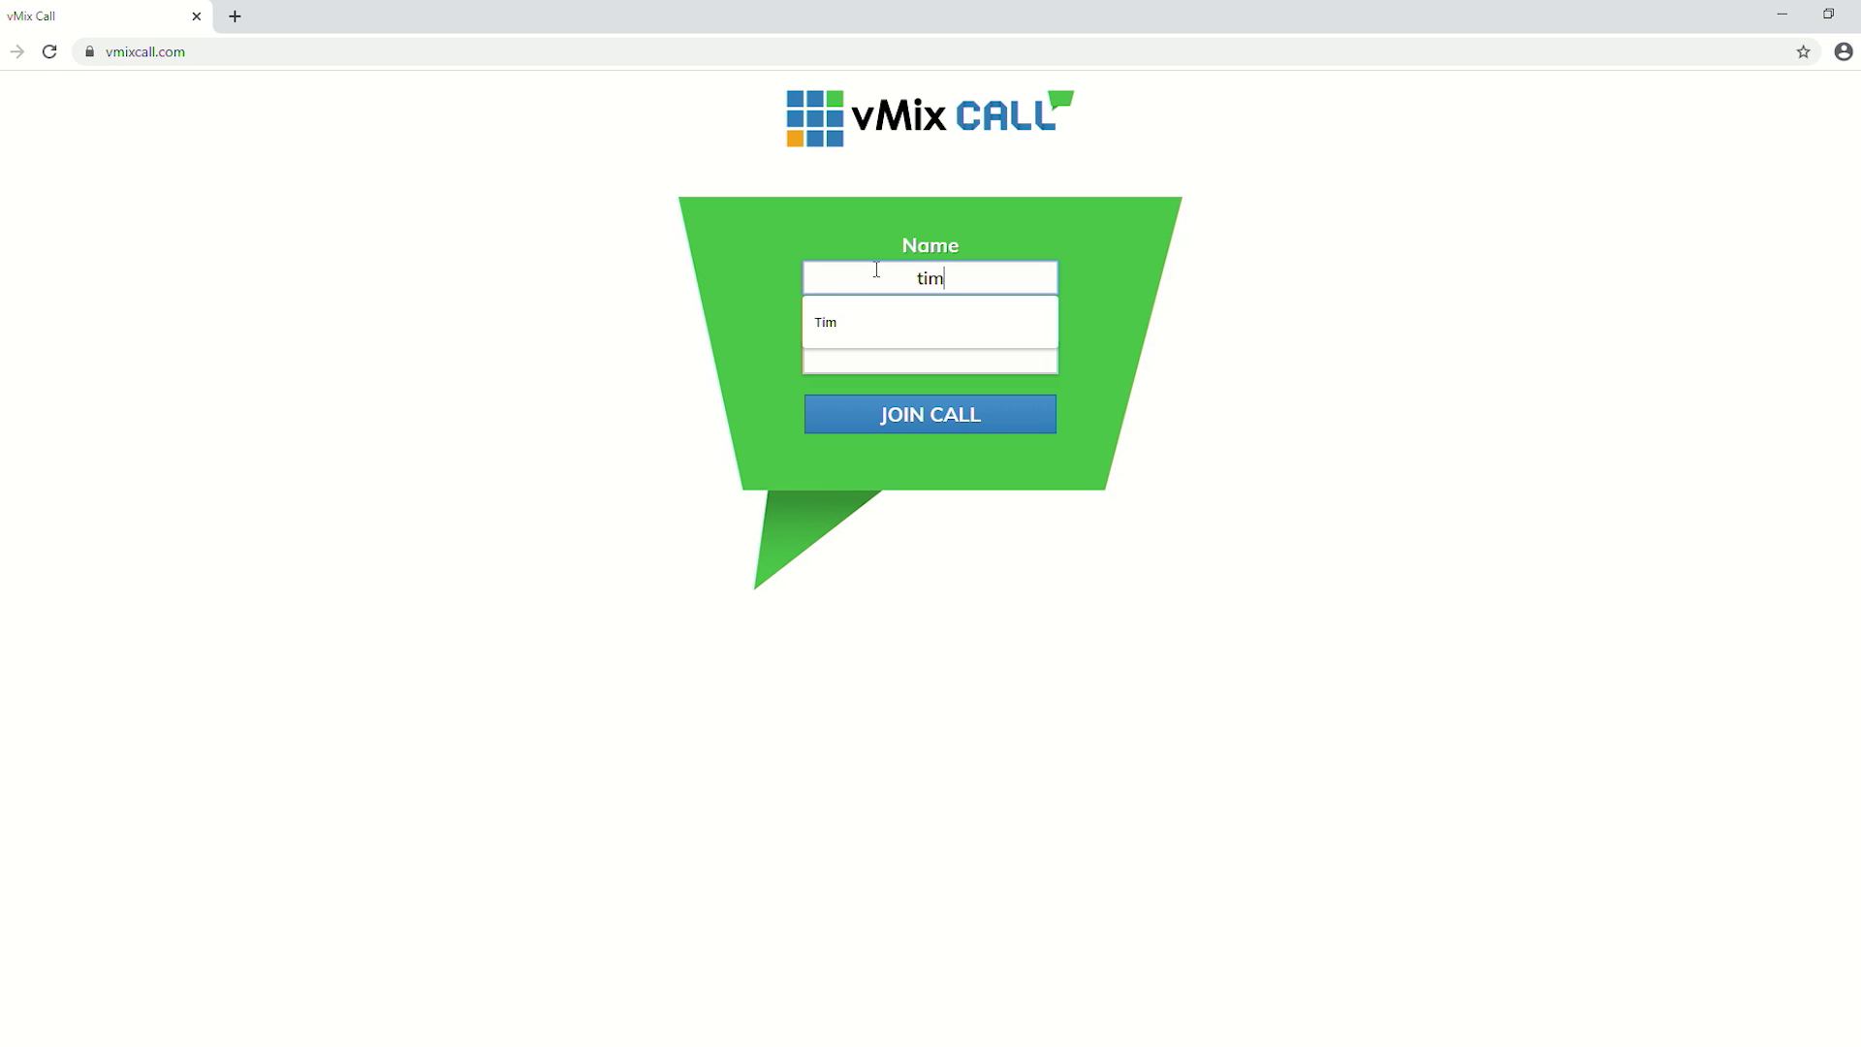
{"action": "key", "text": "Tab"}
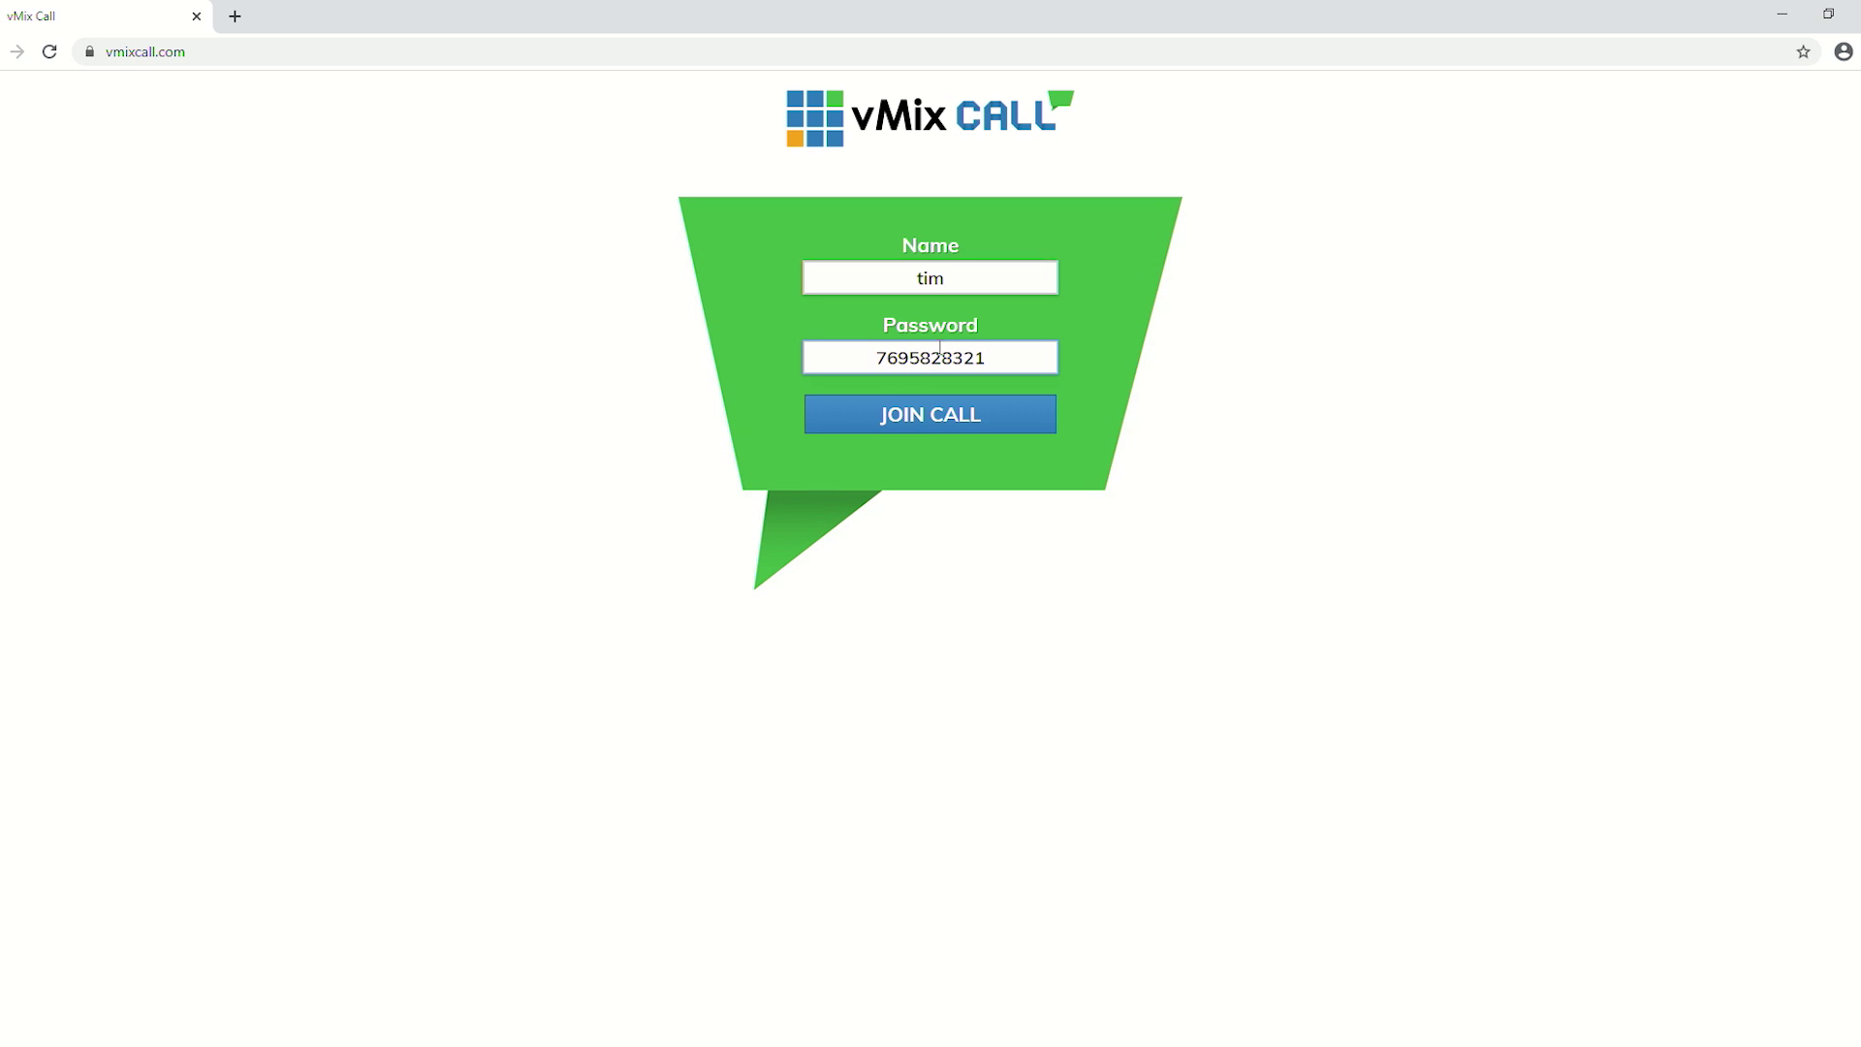
{"action": "left_click", "coordinate": [977, 420]}
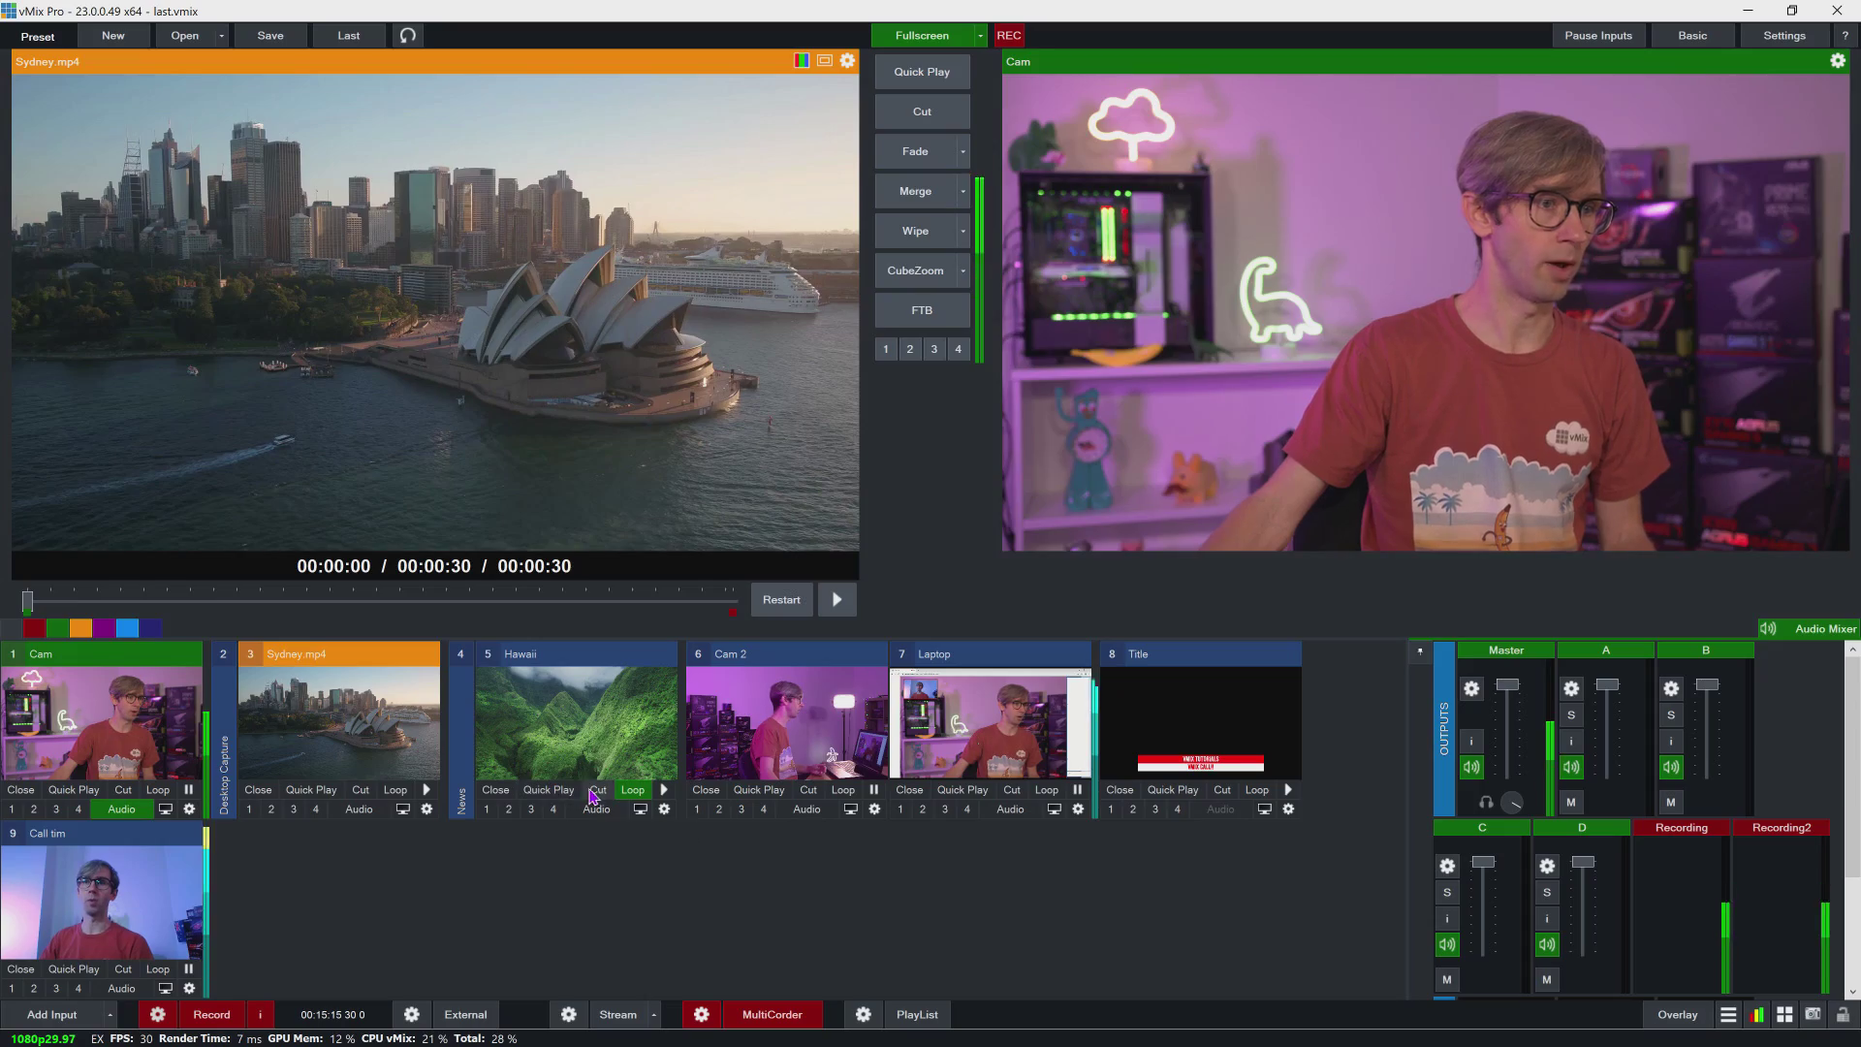
Bring the browser's live vMix Call into view, showing the host video with self-view inset.
{"action": "left_click", "coordinate": [598, 789]}
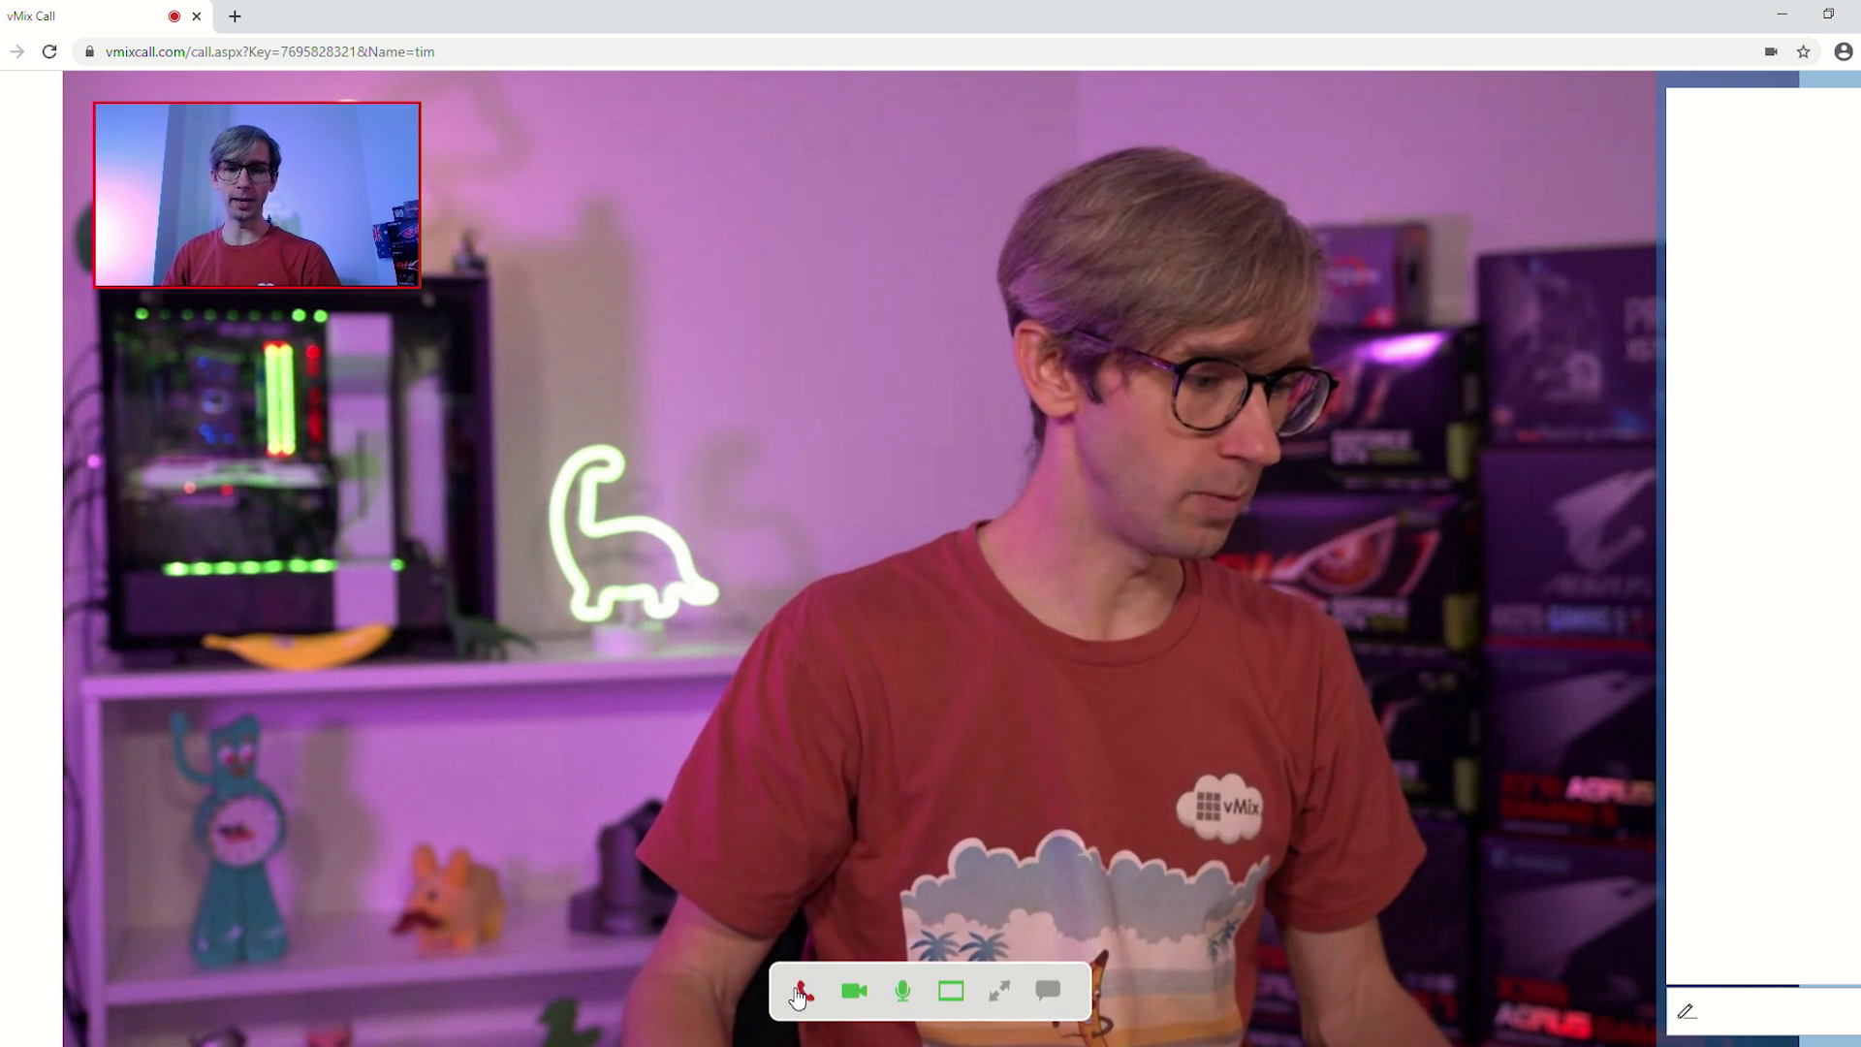
Toggle the guest's camera, self-view preview and chat panel off and back on.
{"action": "left_click", "coordinate": [854, 991]}
{"action": "left_click", "coordinate": [854, 991]}
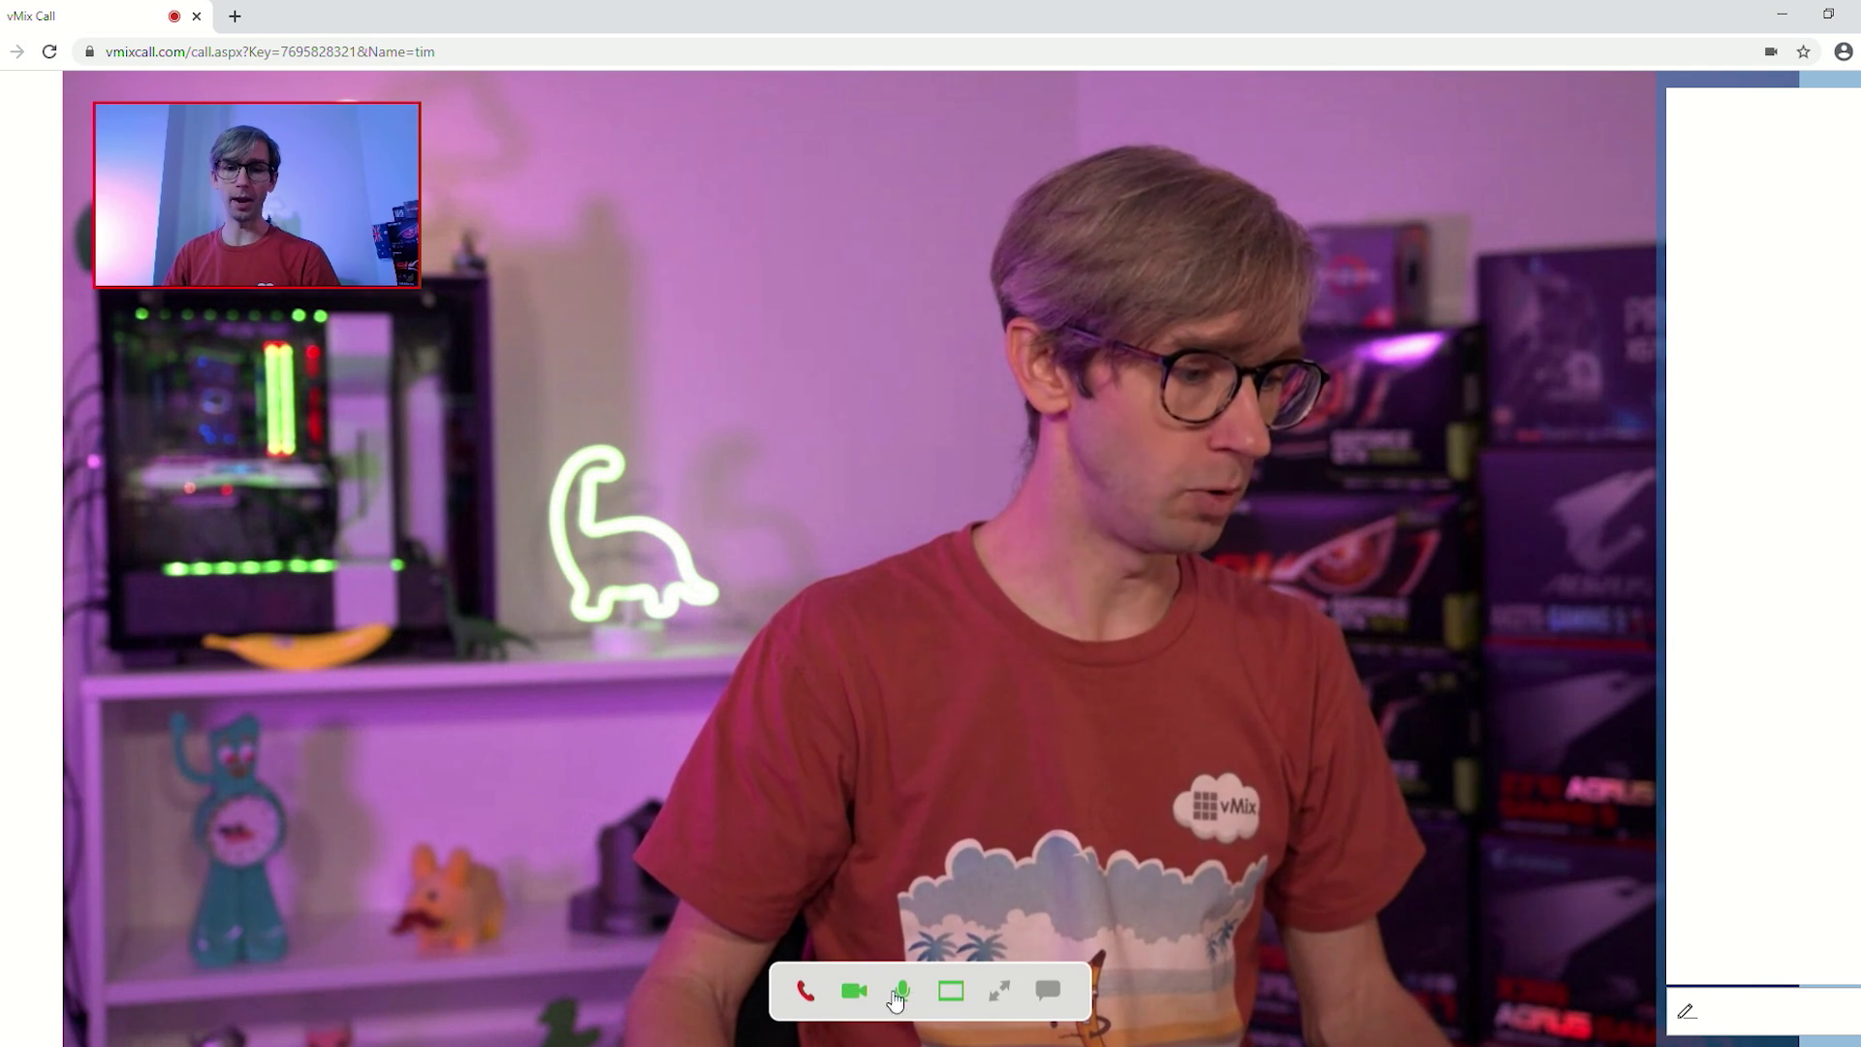
{"action": "left_click", "coordinate": [949, 994]}
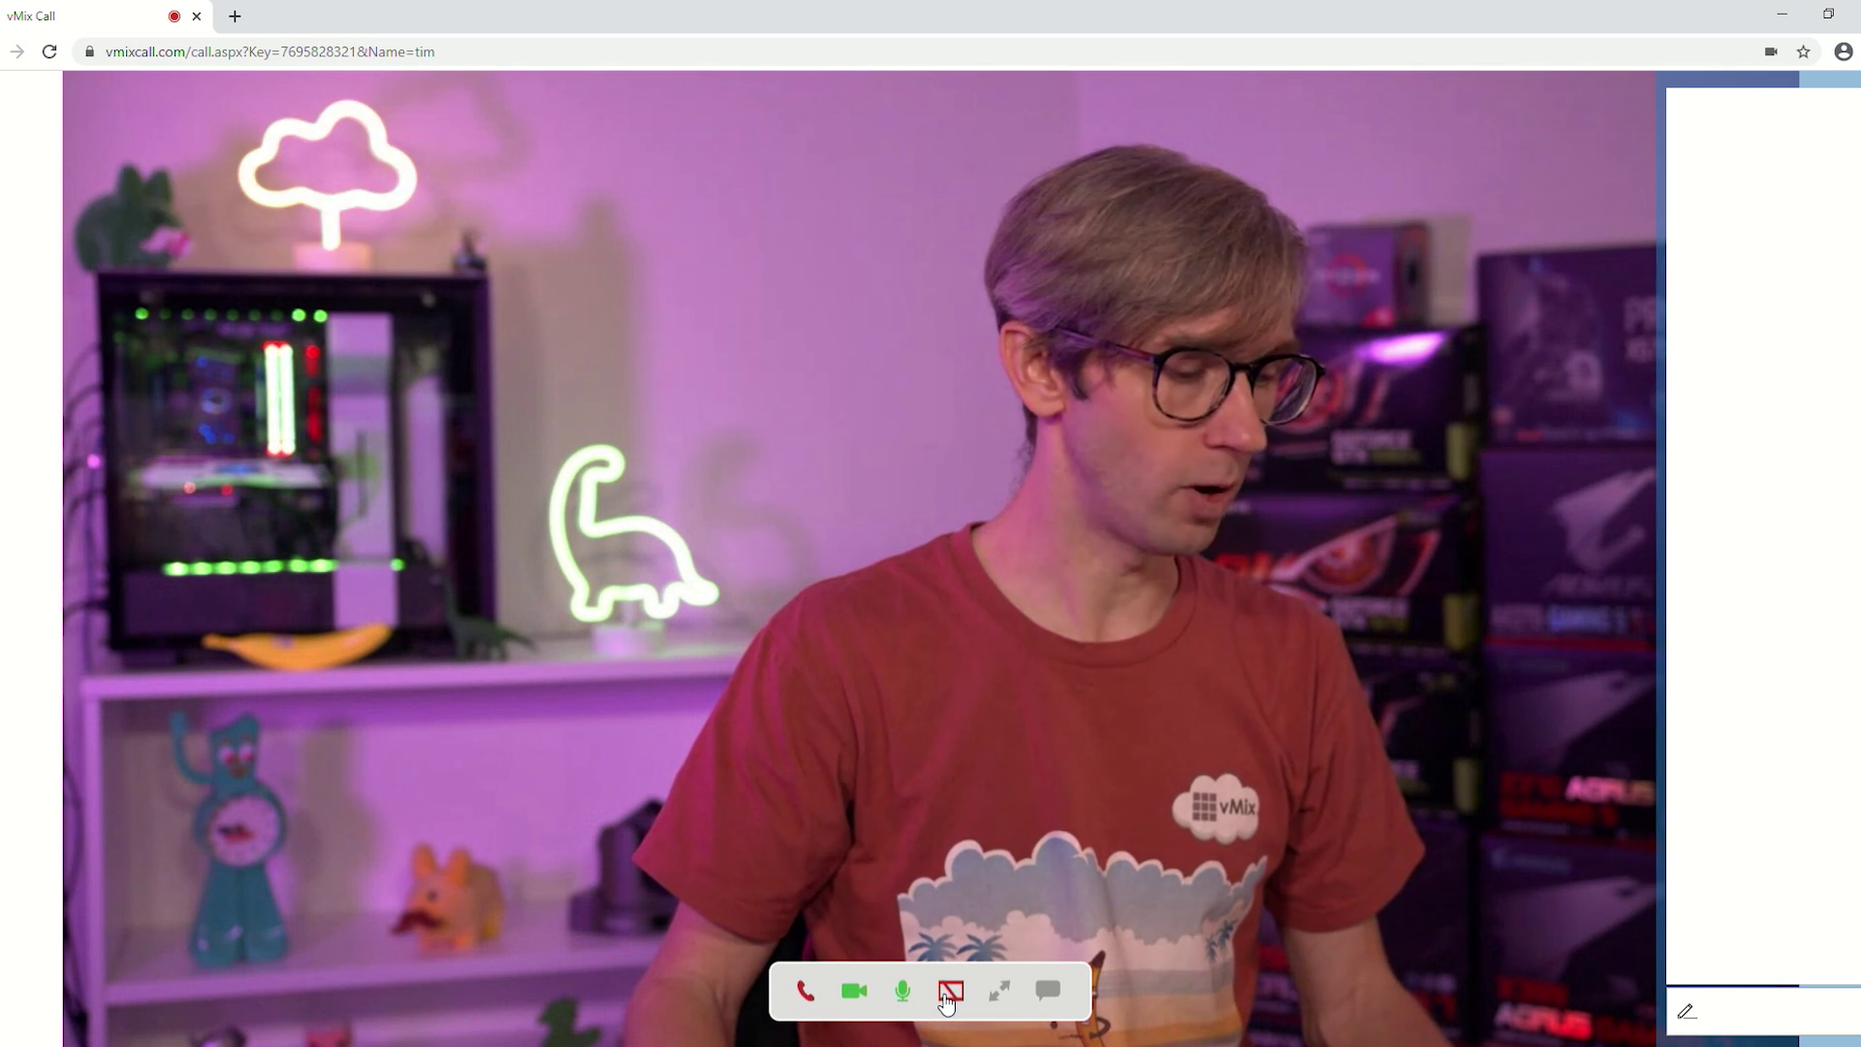
{"action": "left_click", "coordinate": [998, 992]}
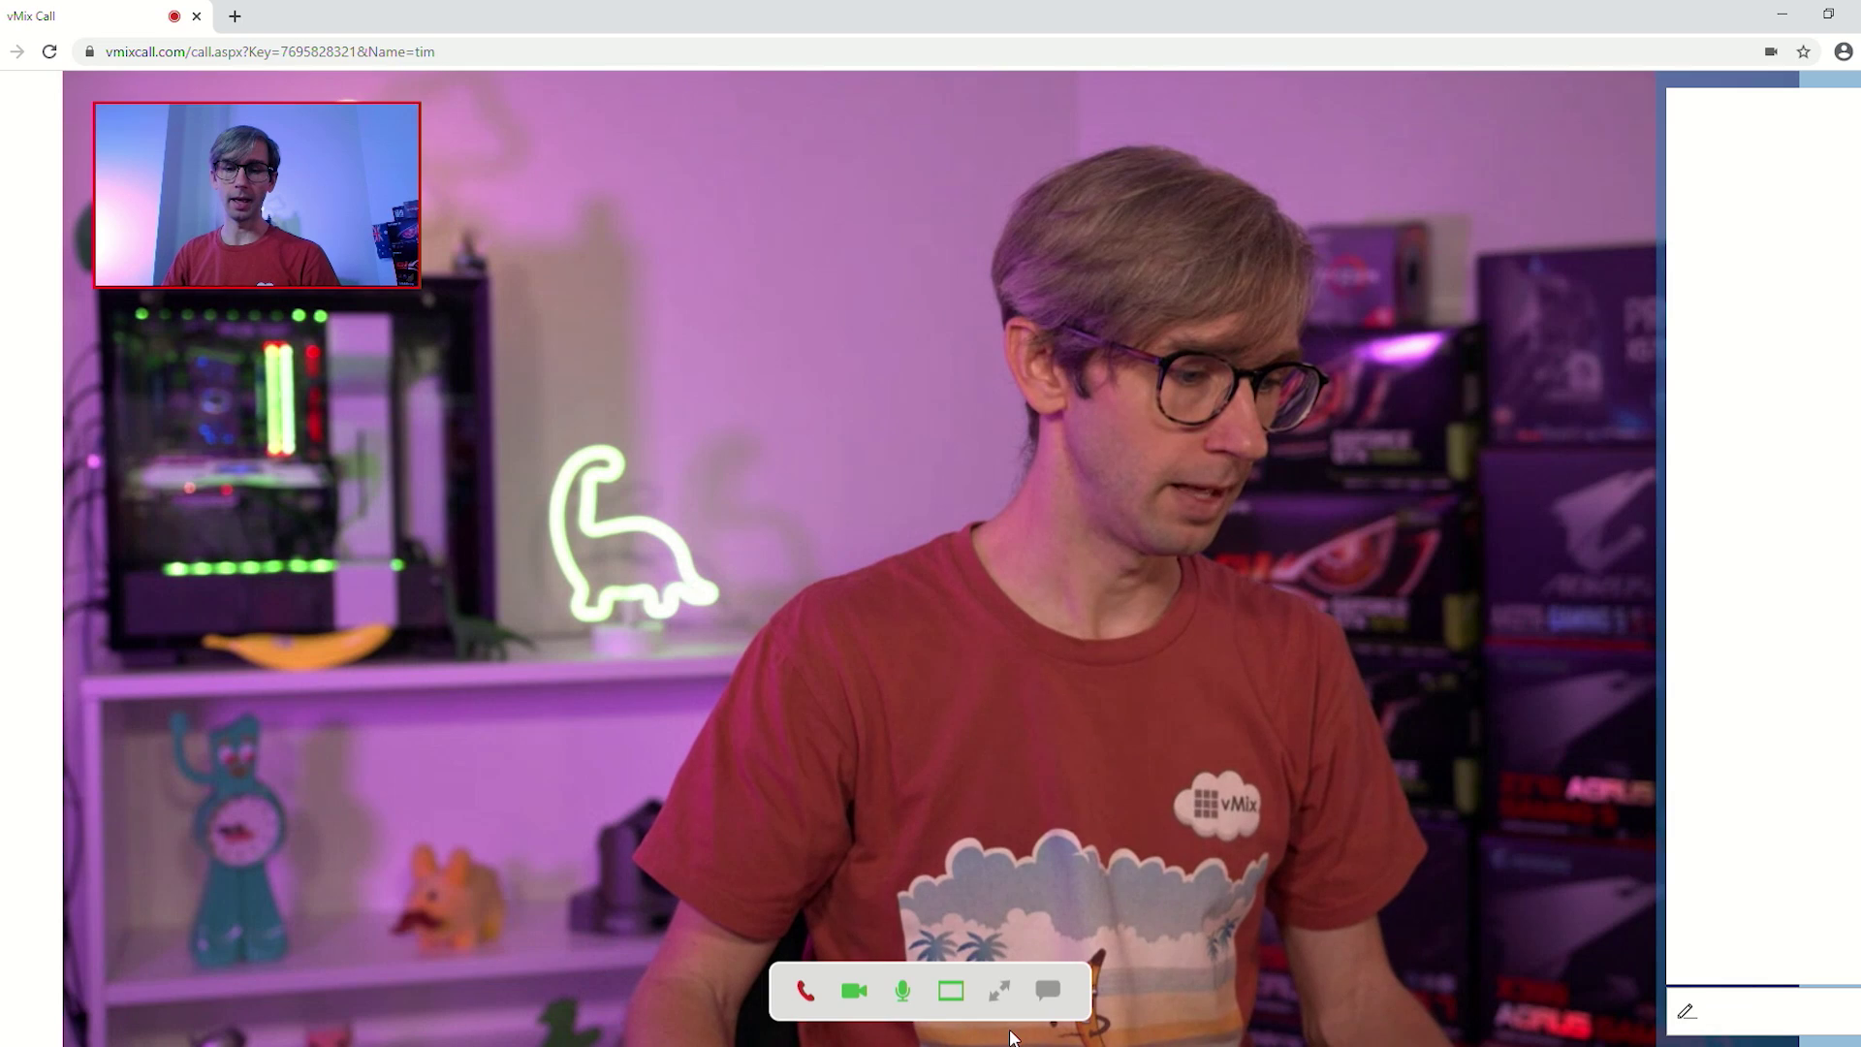
{"action": "left_click", "coordinate": [1049, 993]}
{"action": "left_click", "coordinate": [1049, 993]}
{"action": "left_click", "coordinate": [1049, 993]}
{"action": "left_click", "coordinate": [1049, 993]}
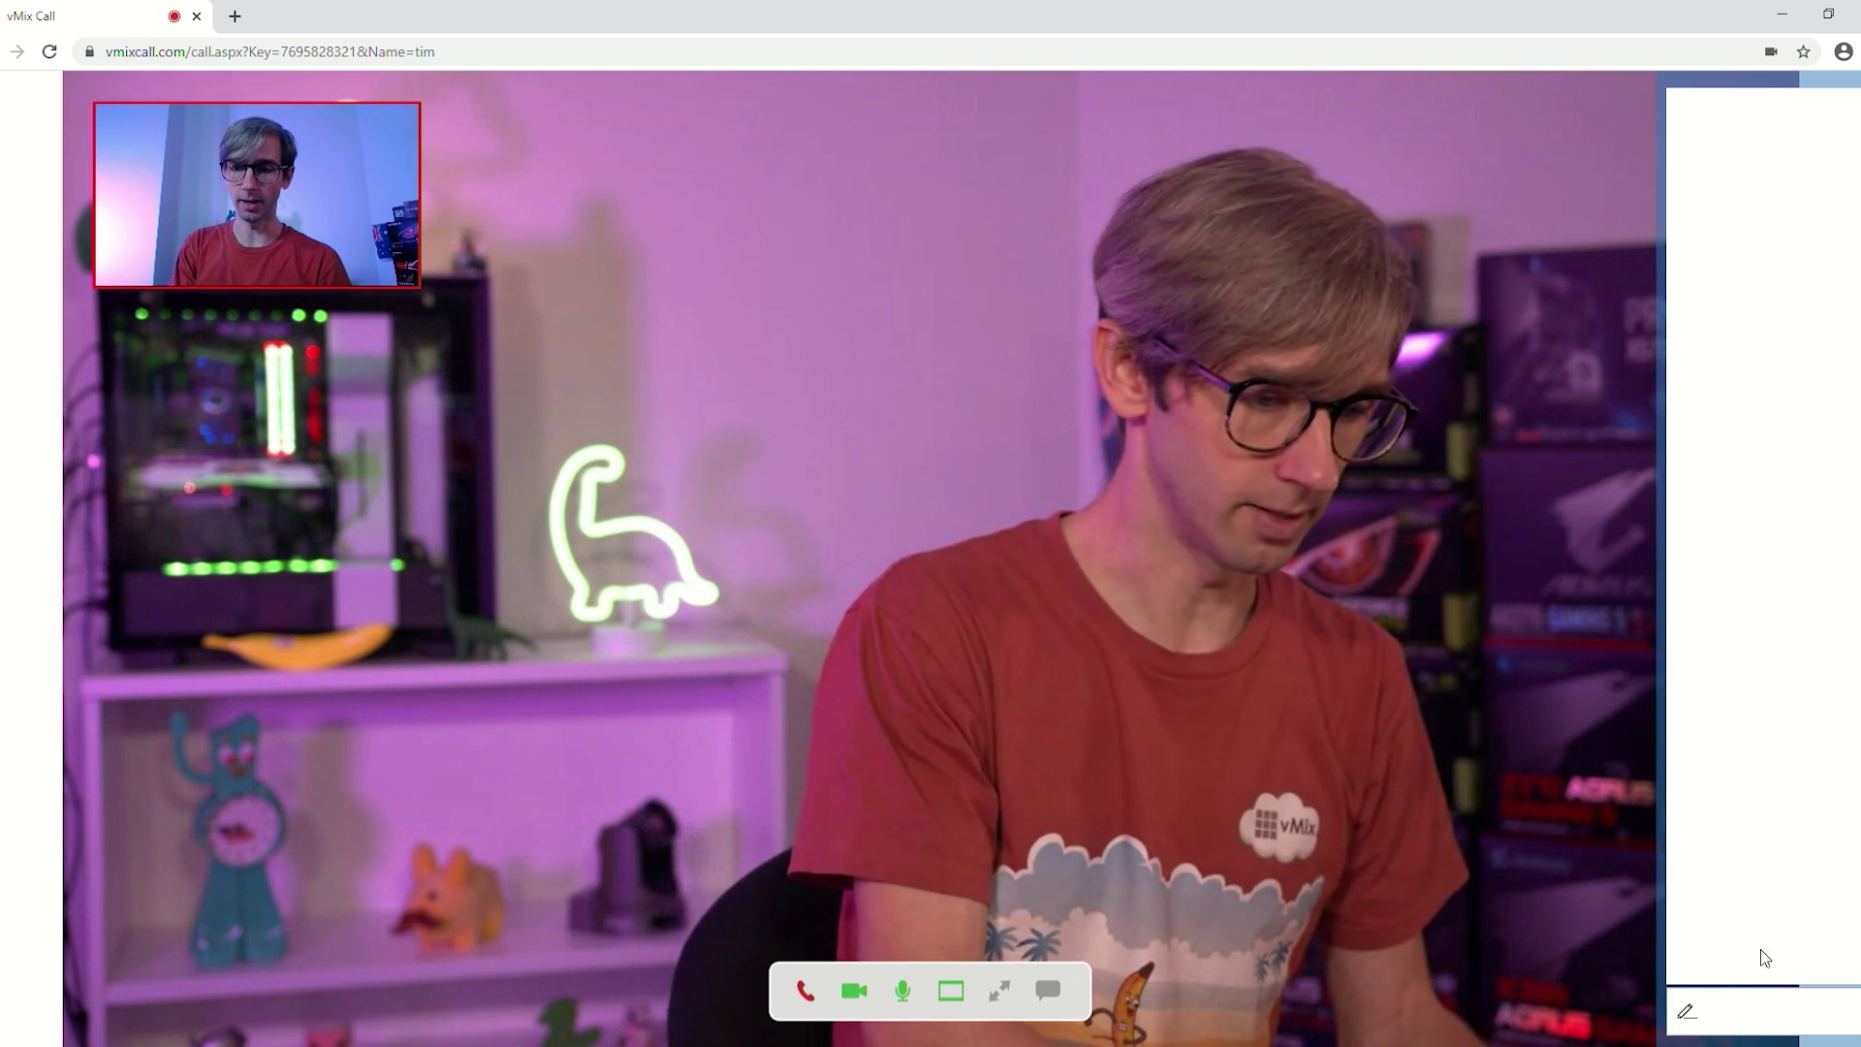
Send the chat message 'Good to go' to the host.
{"action": "left_click", "coordinate": [1731, 998]}
{"action": "type", "text": "Good to go"}
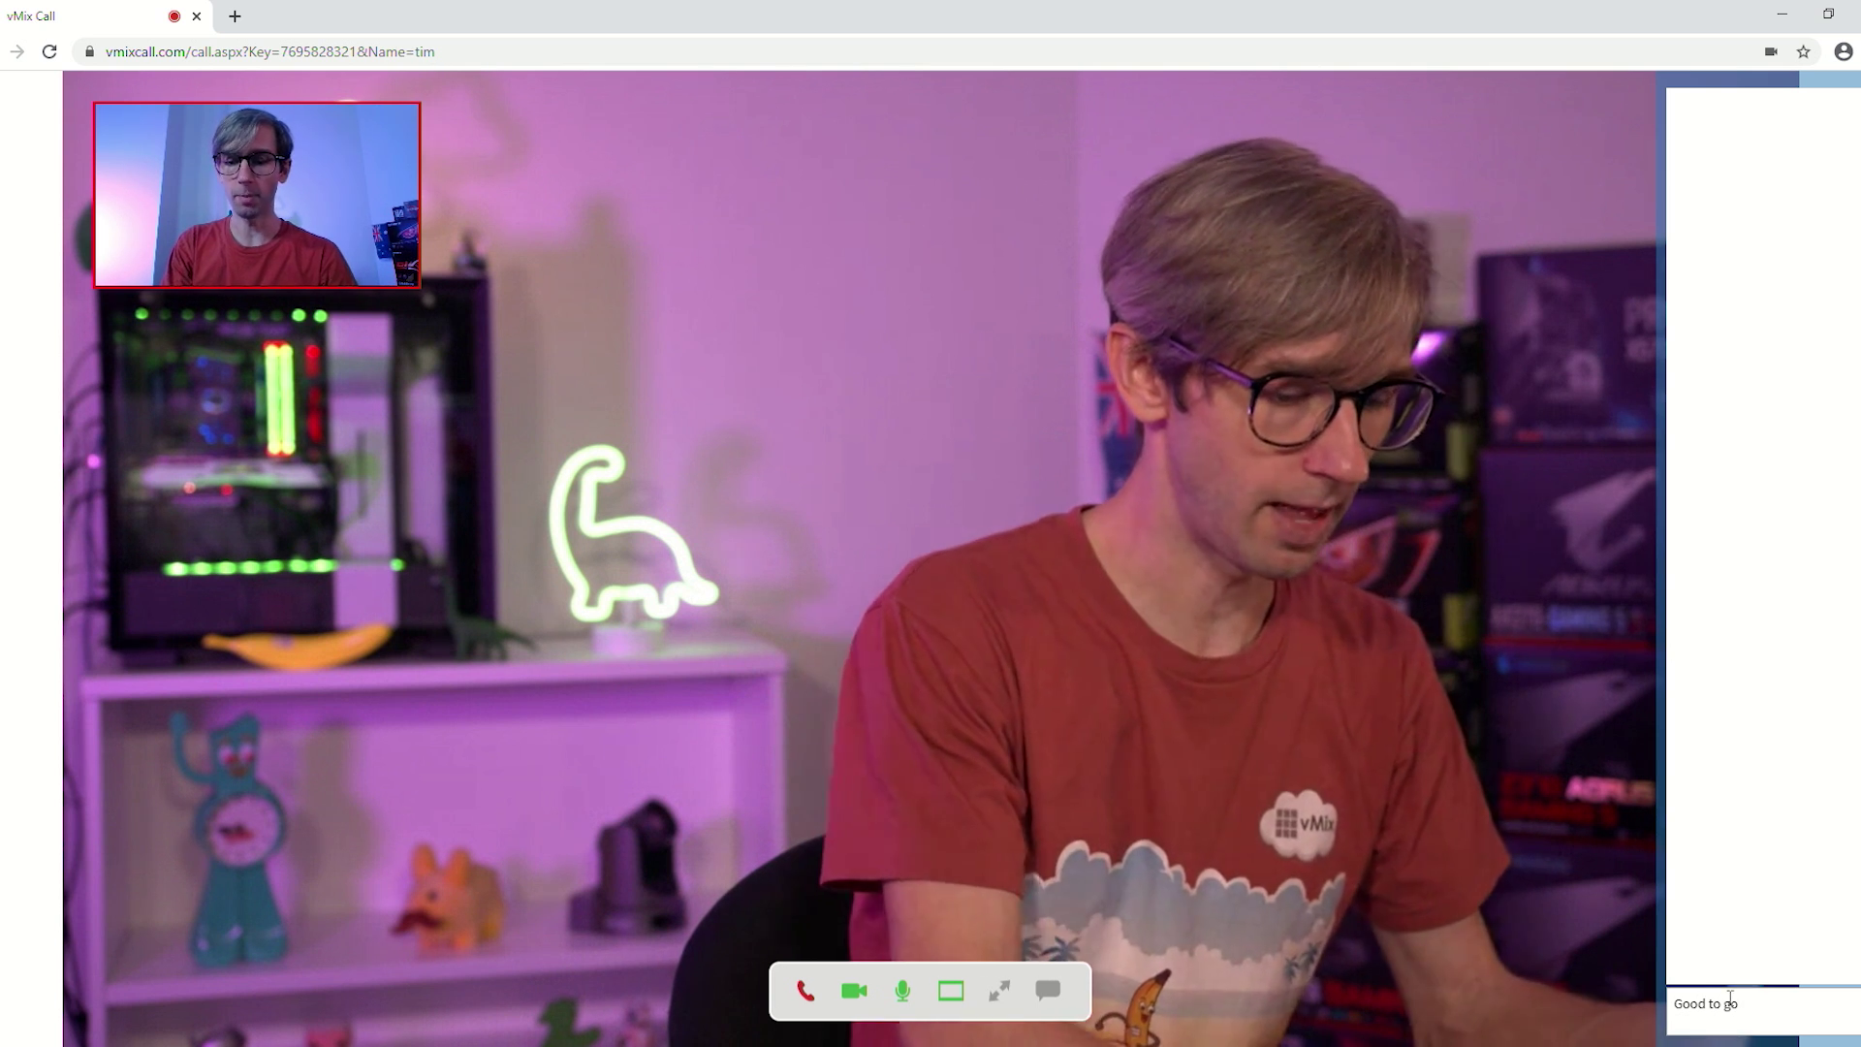
{"action": "key", "text": "Return"}
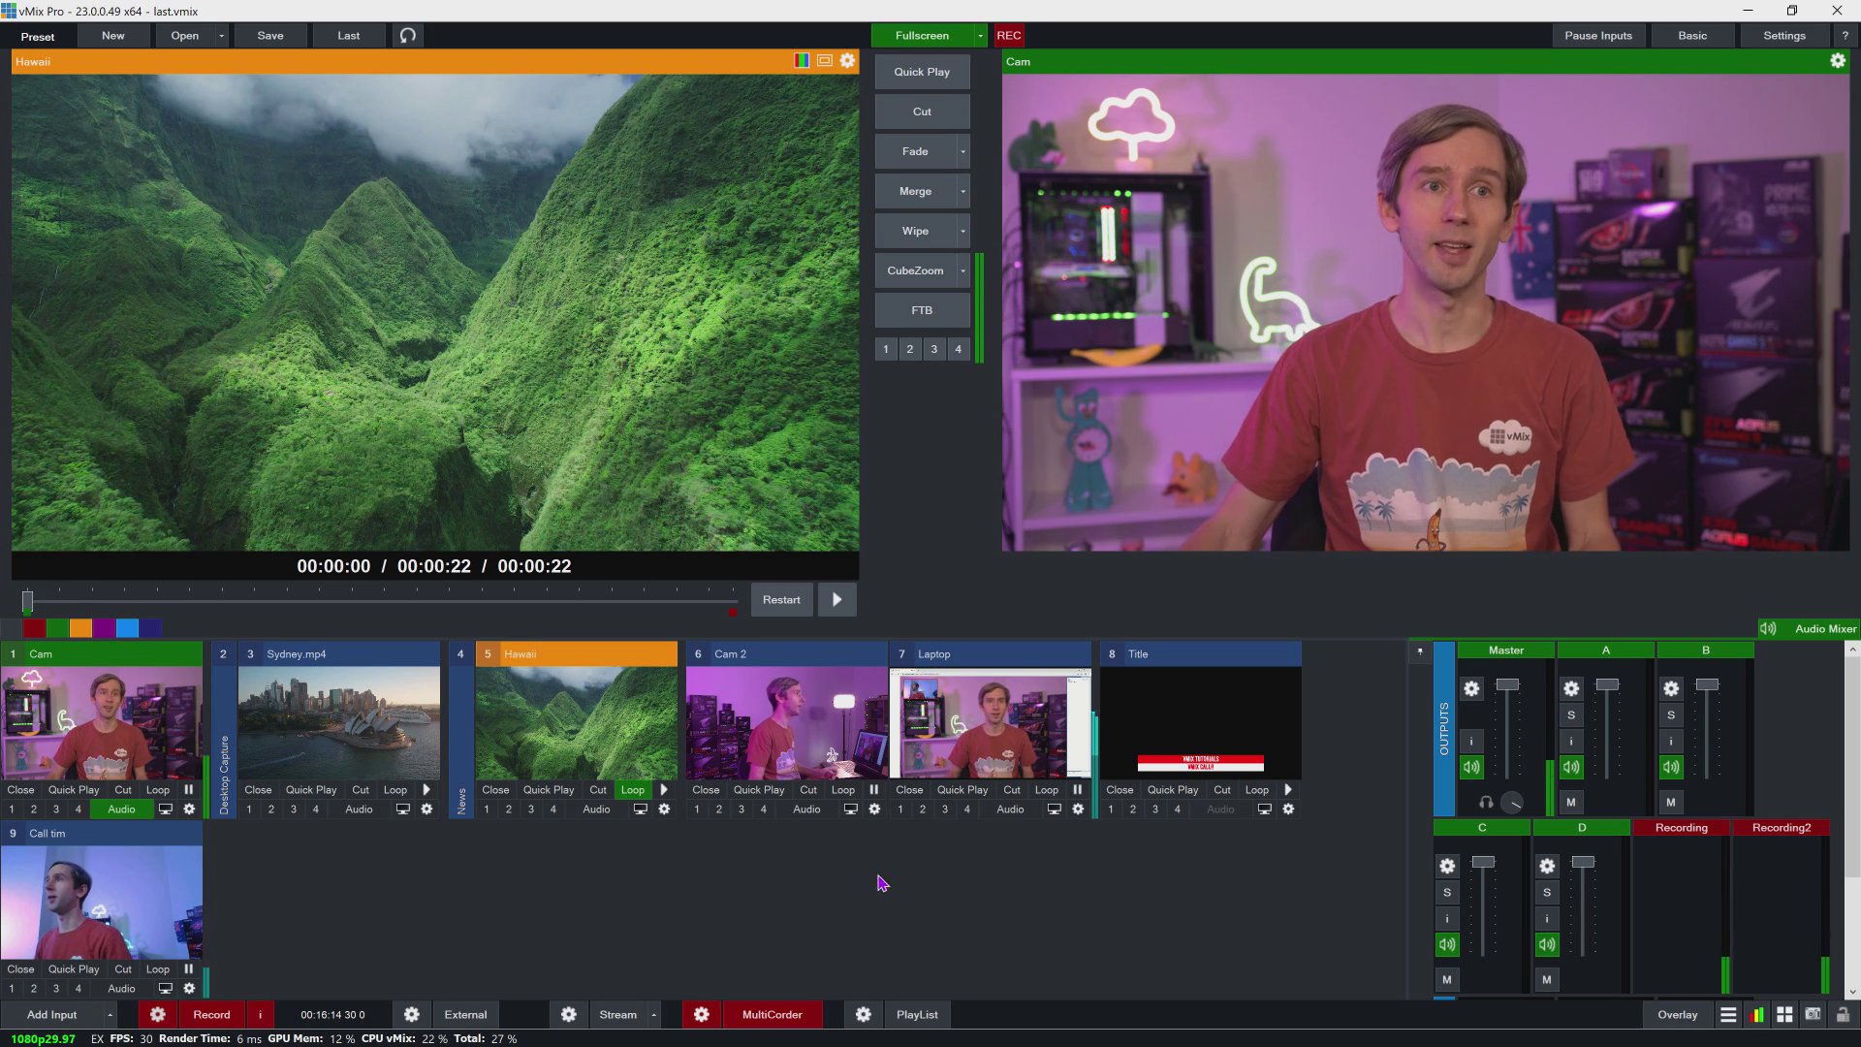
Preview the Call tim guest, cut it live, then swap Cam back onto Output.
{"action": "left_click", "coordinate": [4, 893]}
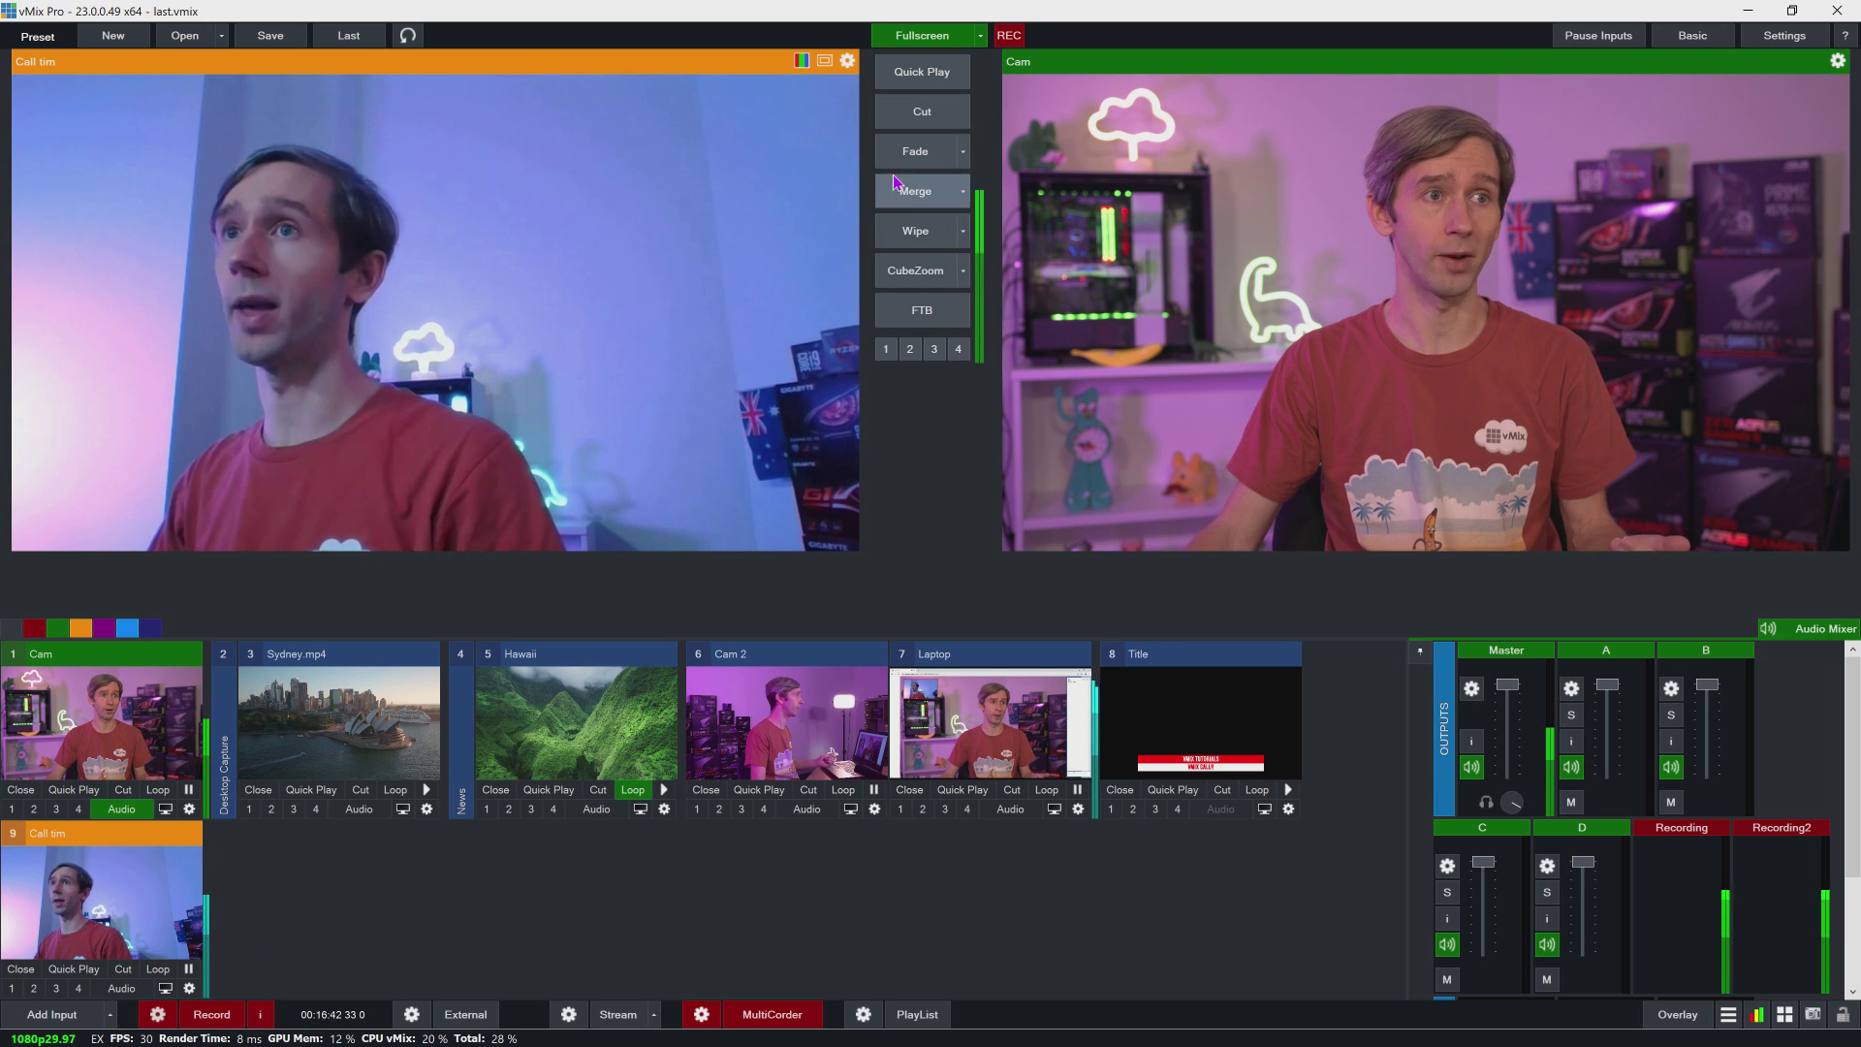
{"action": "left_click", "coordinate": [924, 114]}
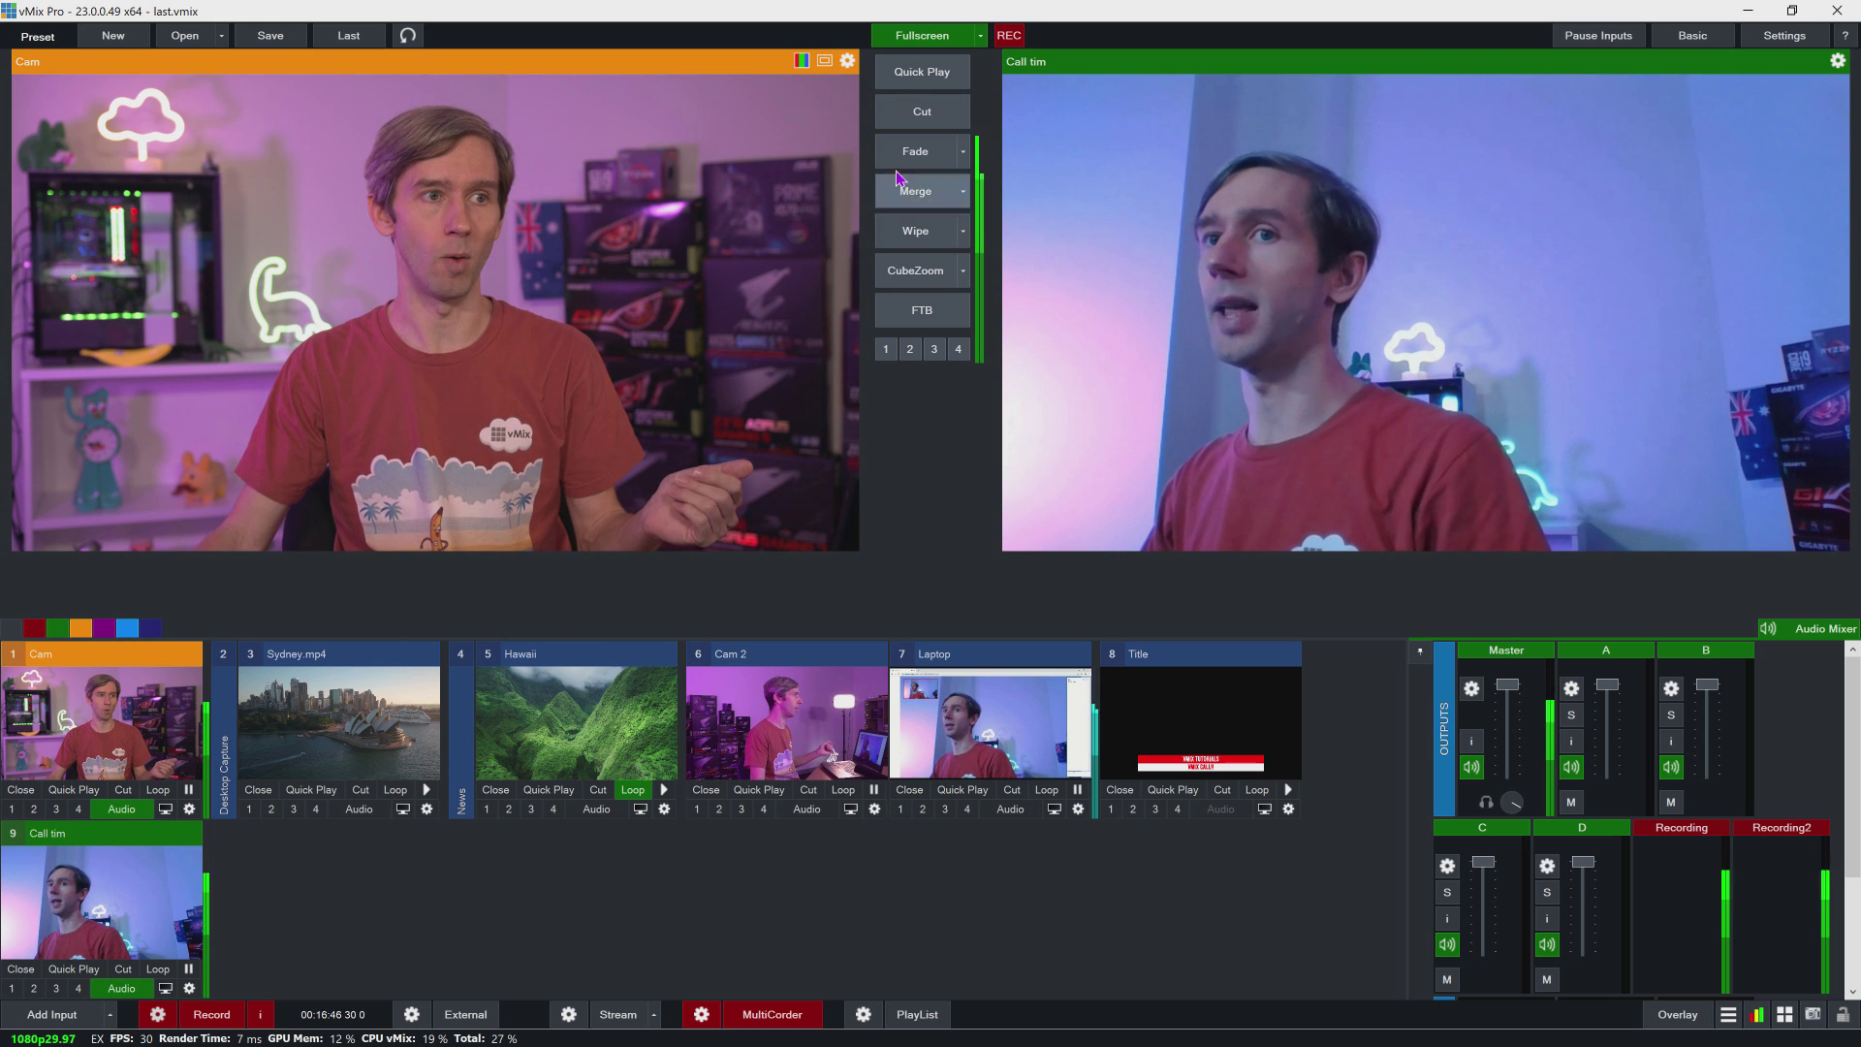
{"action": "key", "text": "space"}
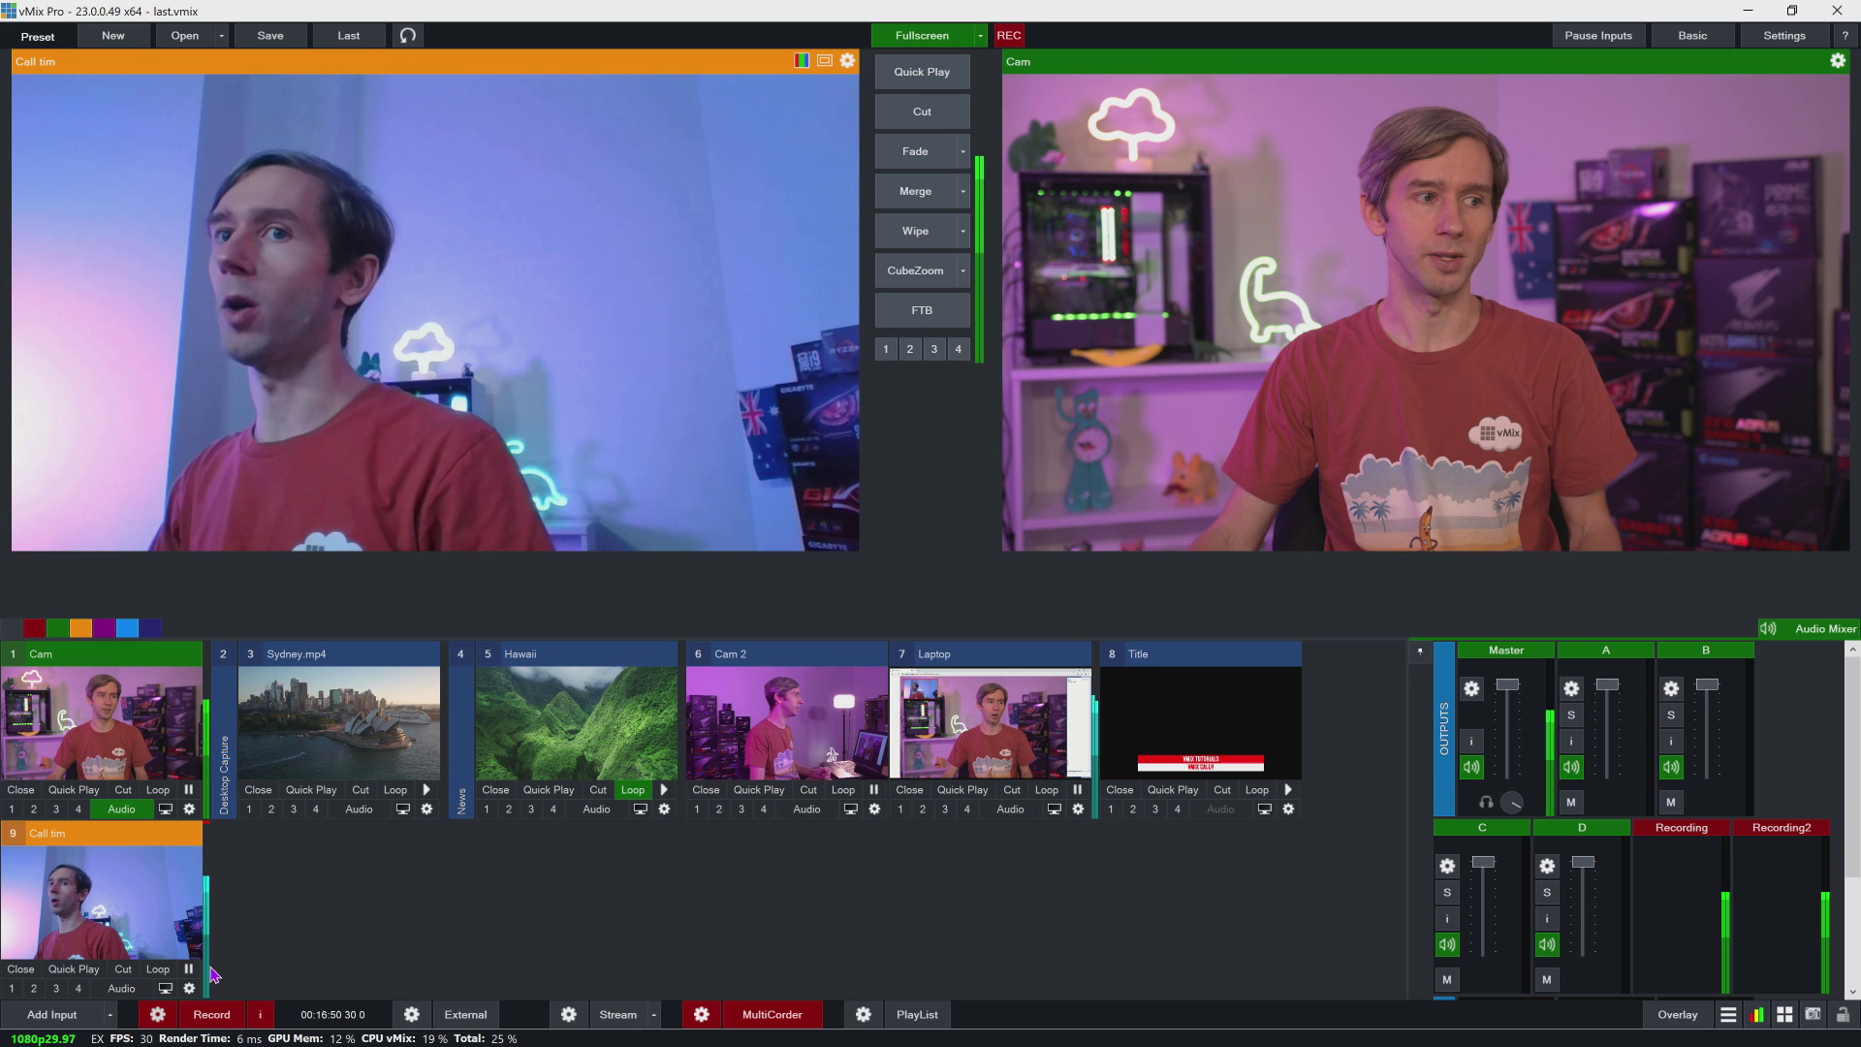
{"action": "left_click", "coordinate": [189, 989]}
{"action": "left_click", "coordinate": [669, 487]}
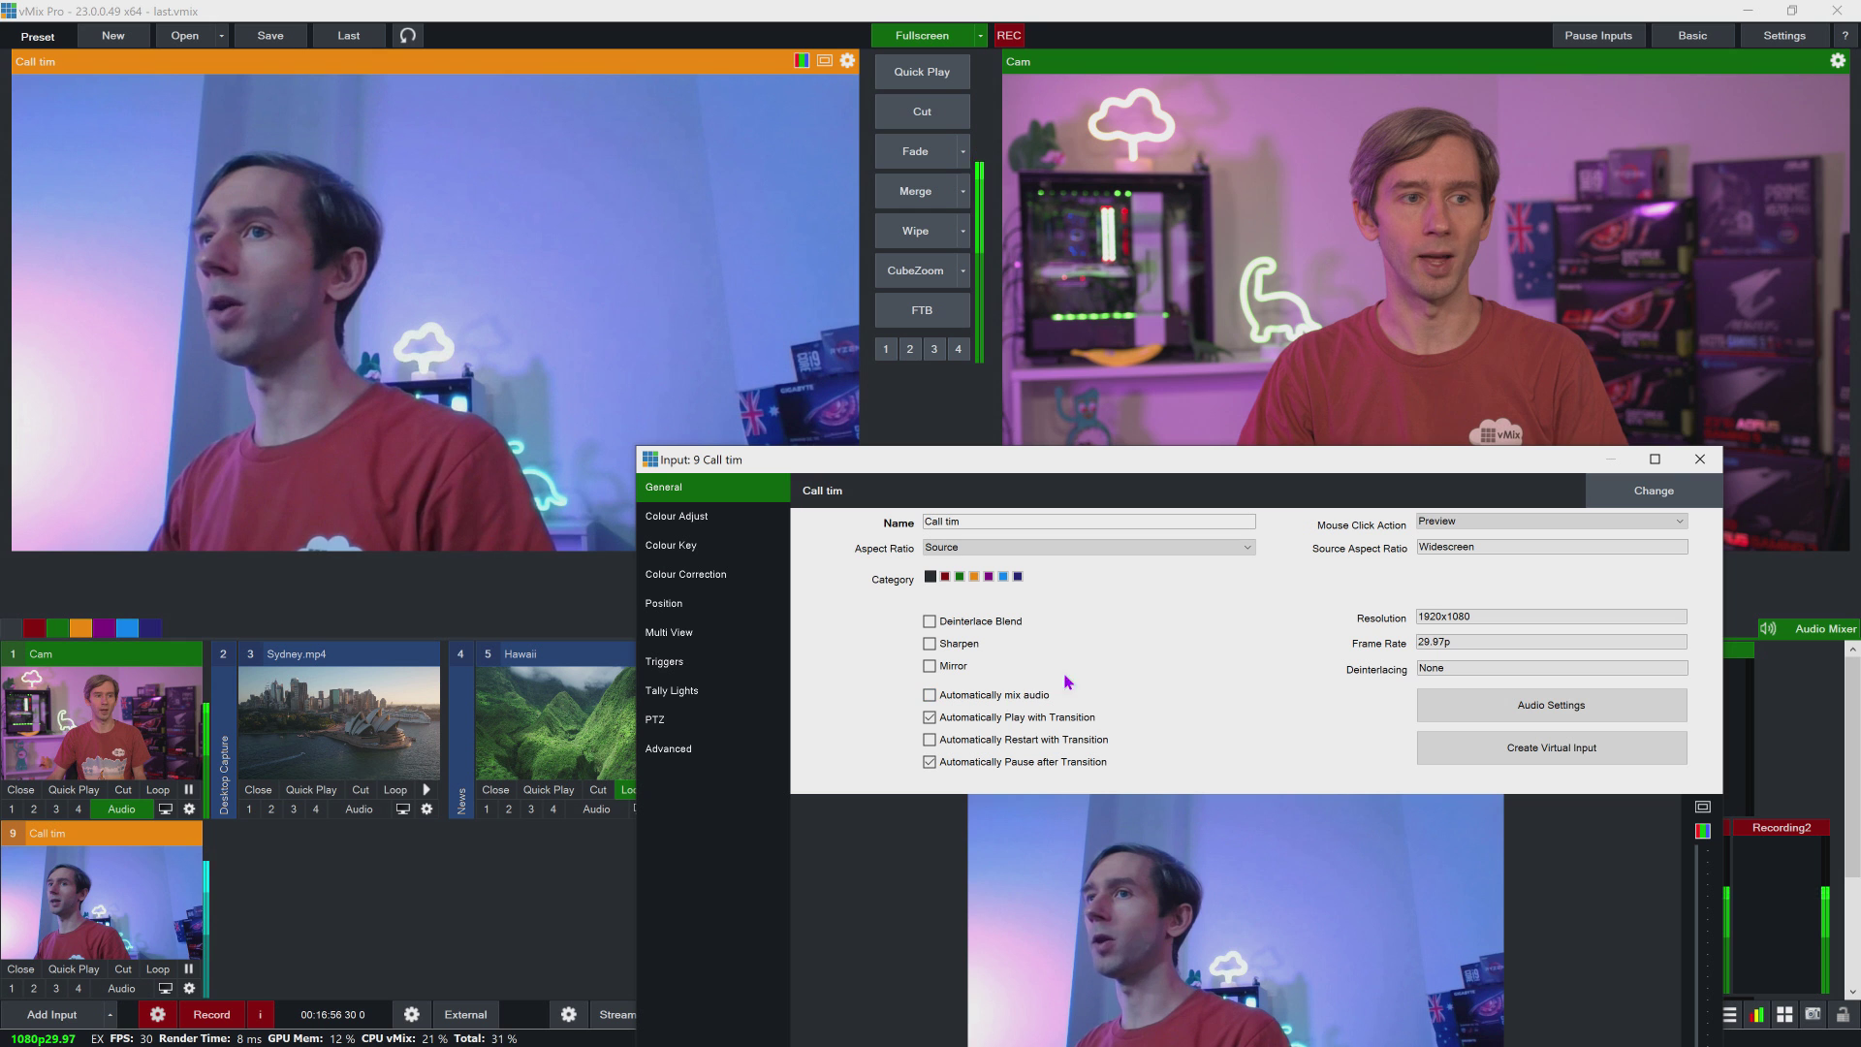
{"action": "left_click", "coordinate": [1702, 462]}
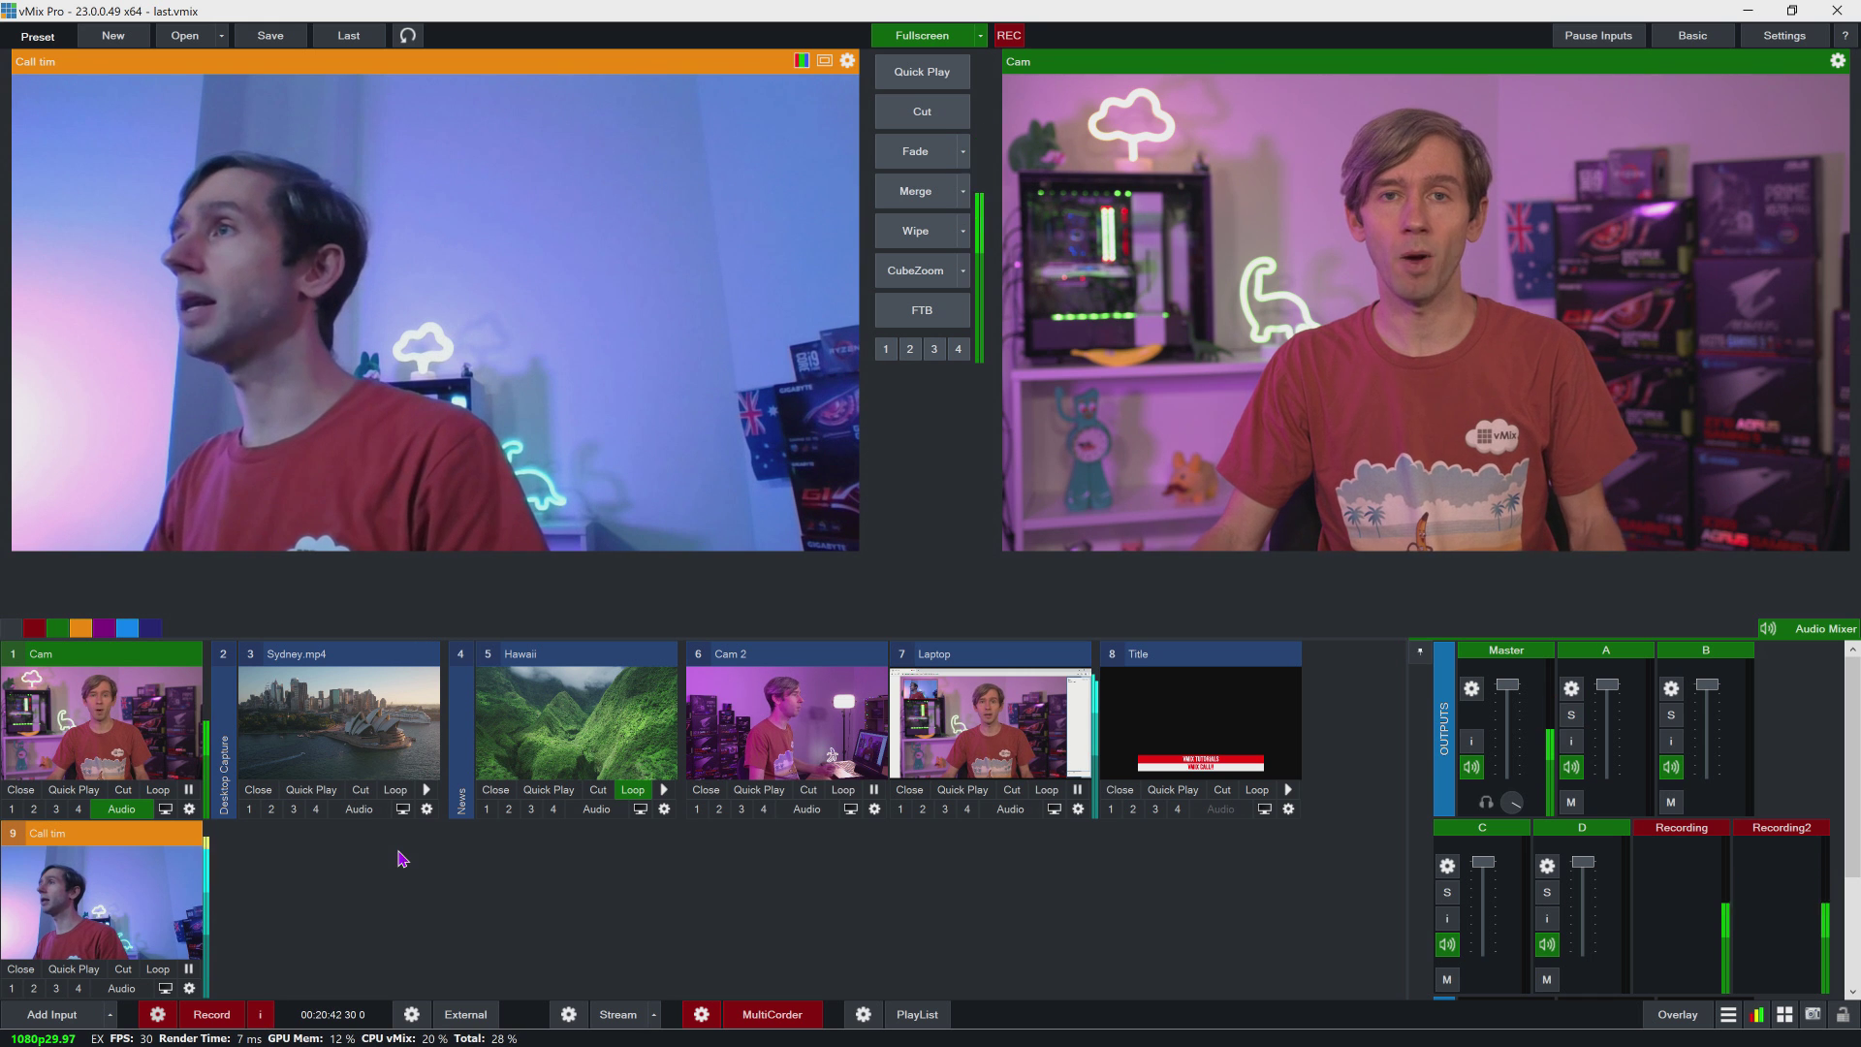
Add a WDoubleBox-MultiDiamond virtual set as input 10.
{"action": "left_click", "coordinate": [56, 1020]}
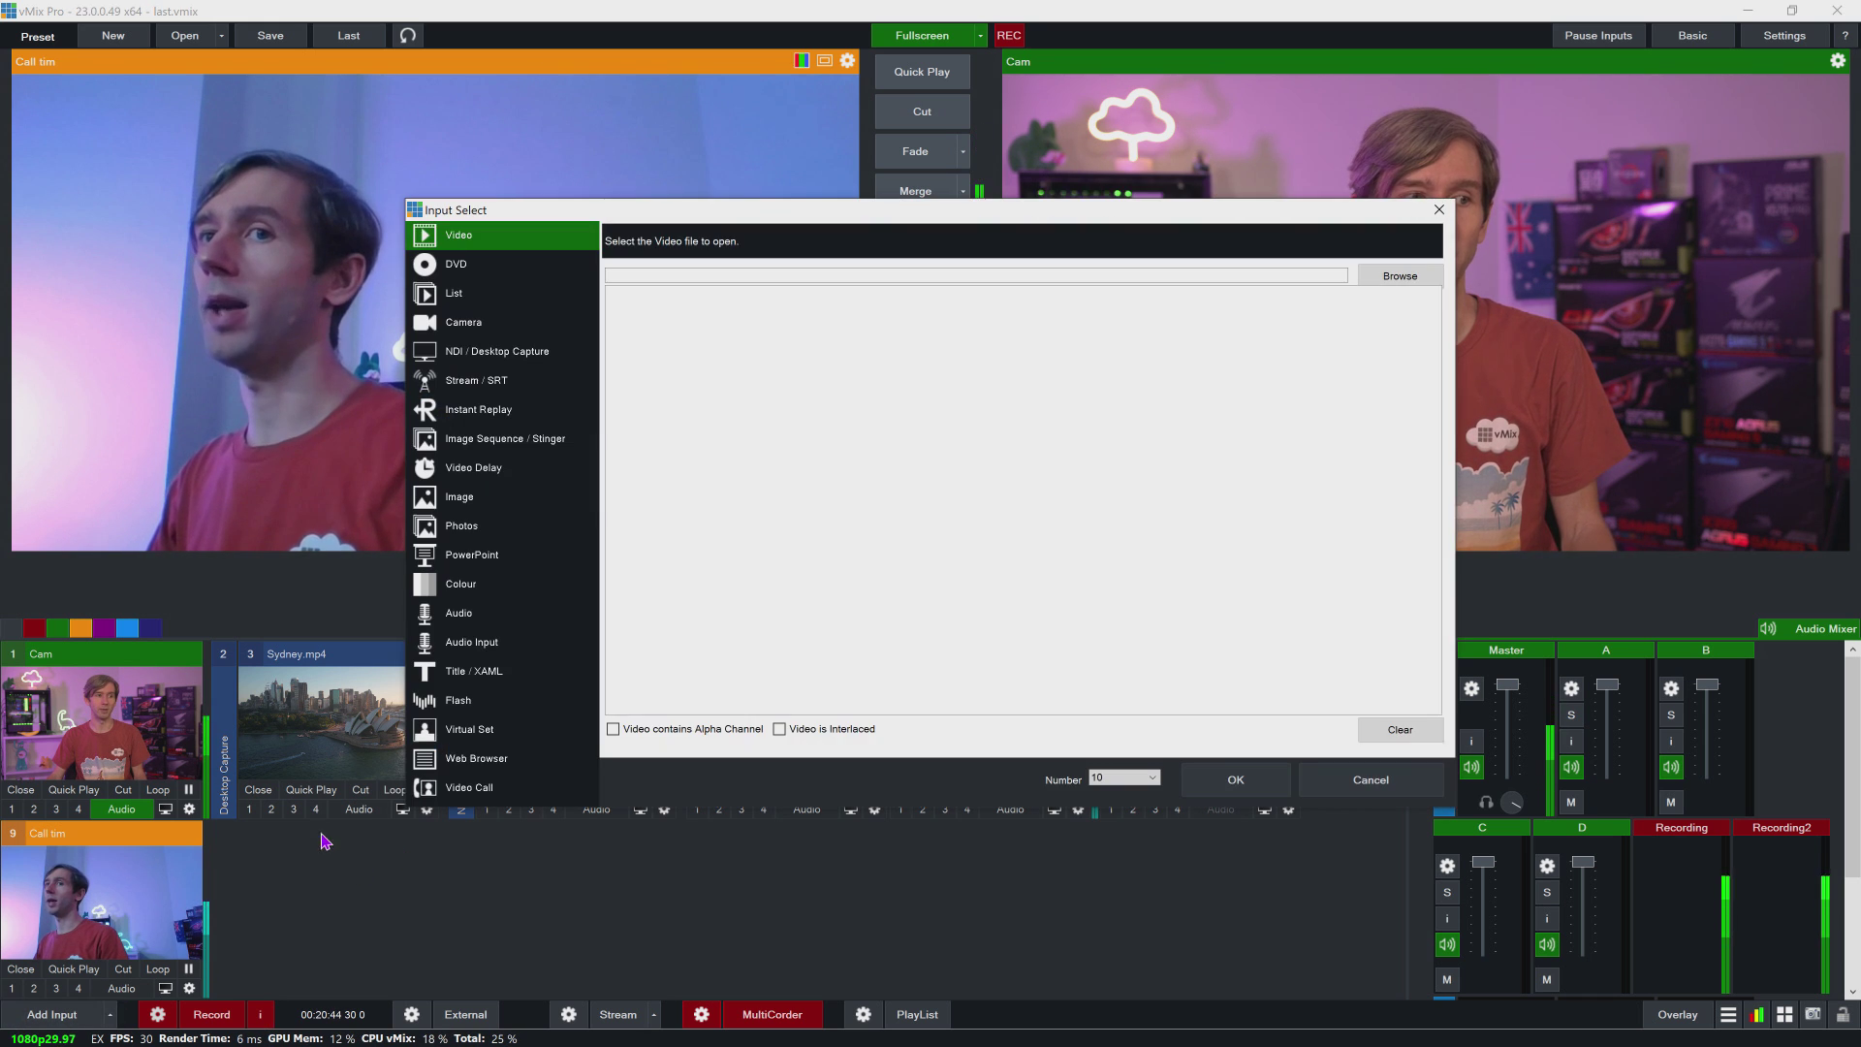
{"action": "left_click", "coordinate": [486, 734]}
{"action": "scroll", "coordinate": [1011, 635], "scroll_direction": "down", "scroll_amount": 10}
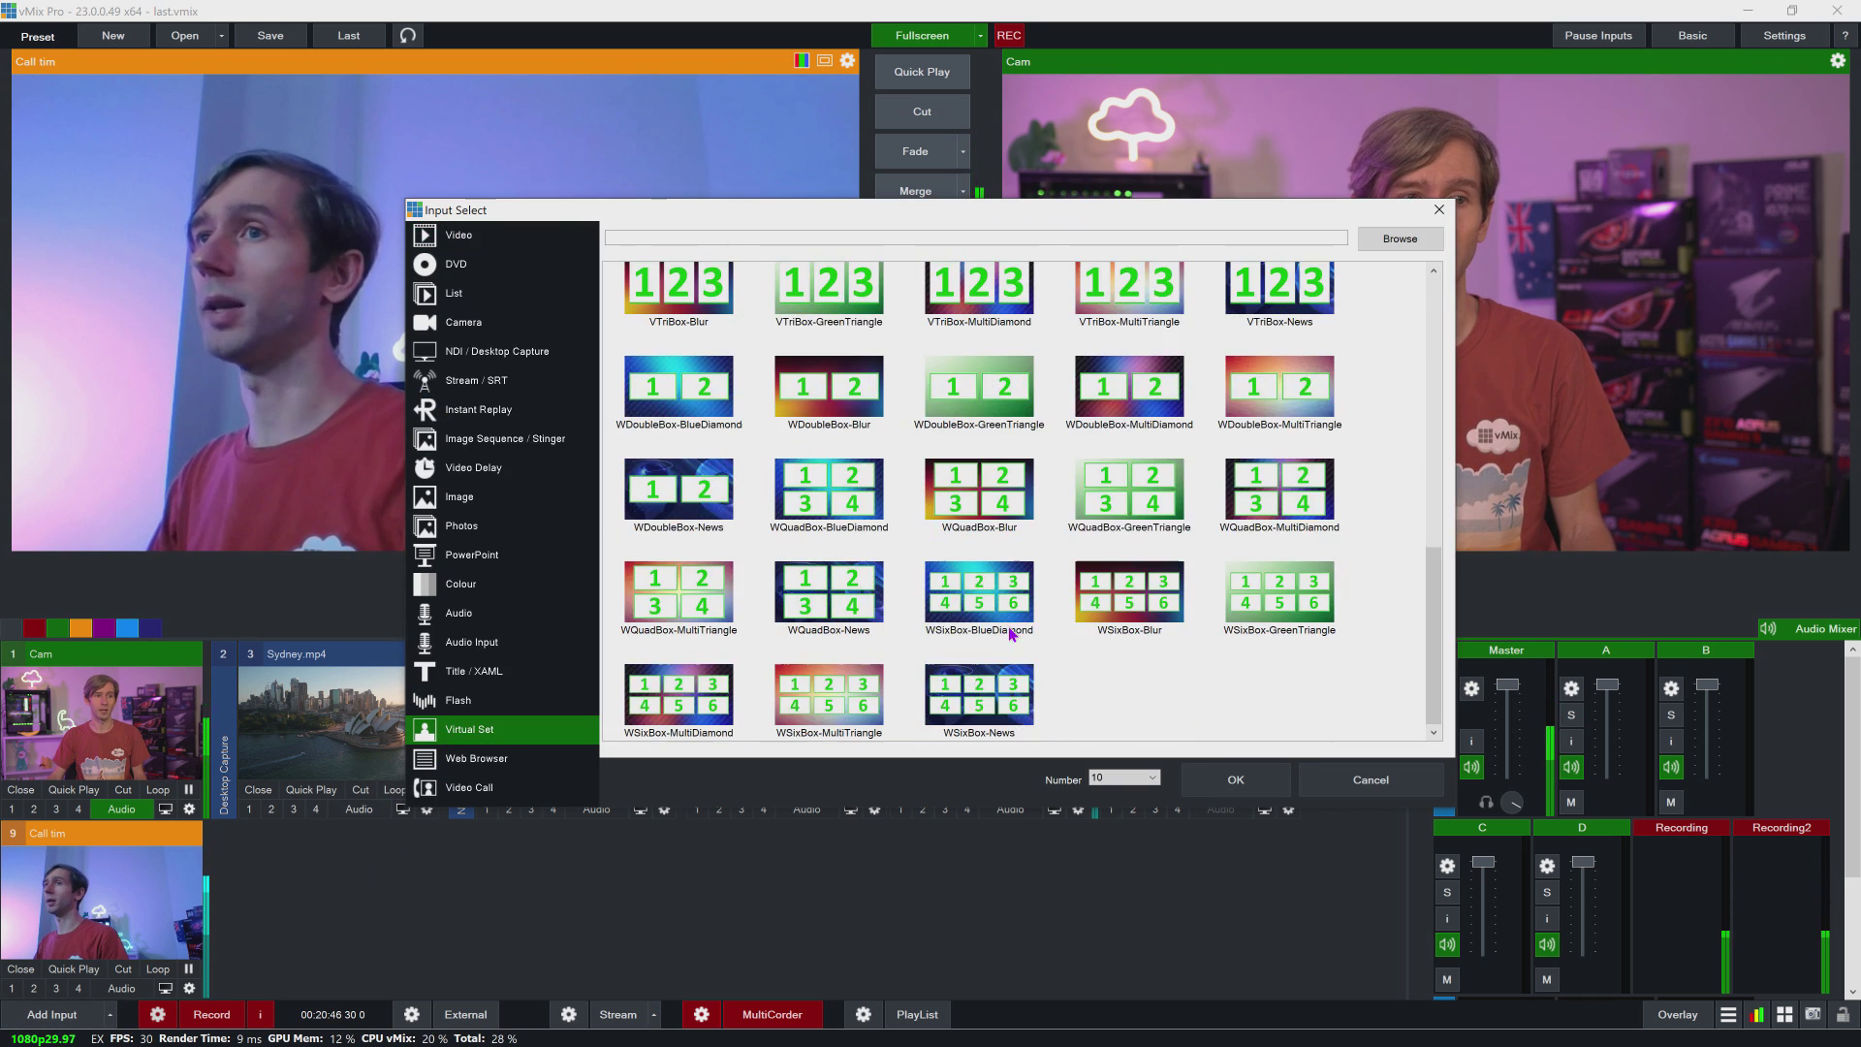
{"action": "left_click", "coordinate": [1153, 426]}
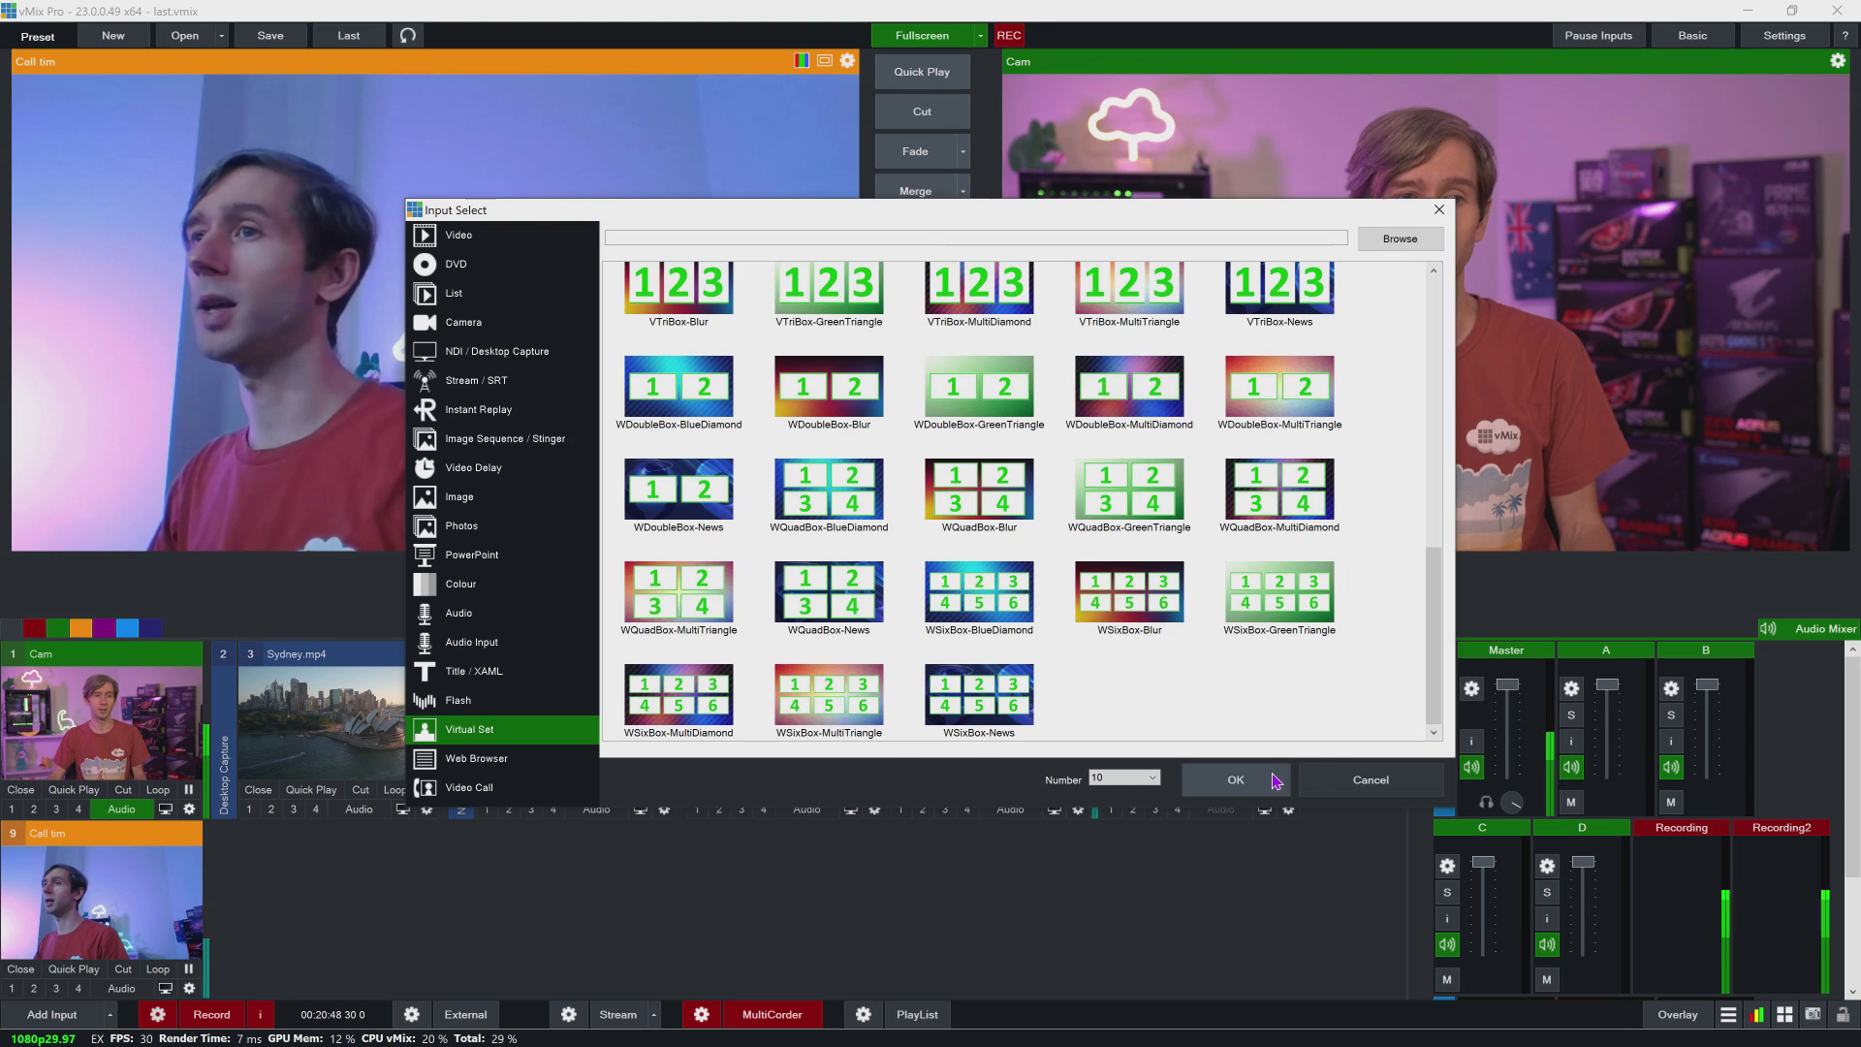
{"action": "left_click", "coordinate": [1260, 778]}
Fill Box1 with Cam and Box2 with Call tim, then put the virtual set live.
{"action": "left_click", "coordinate": [538, 835]}
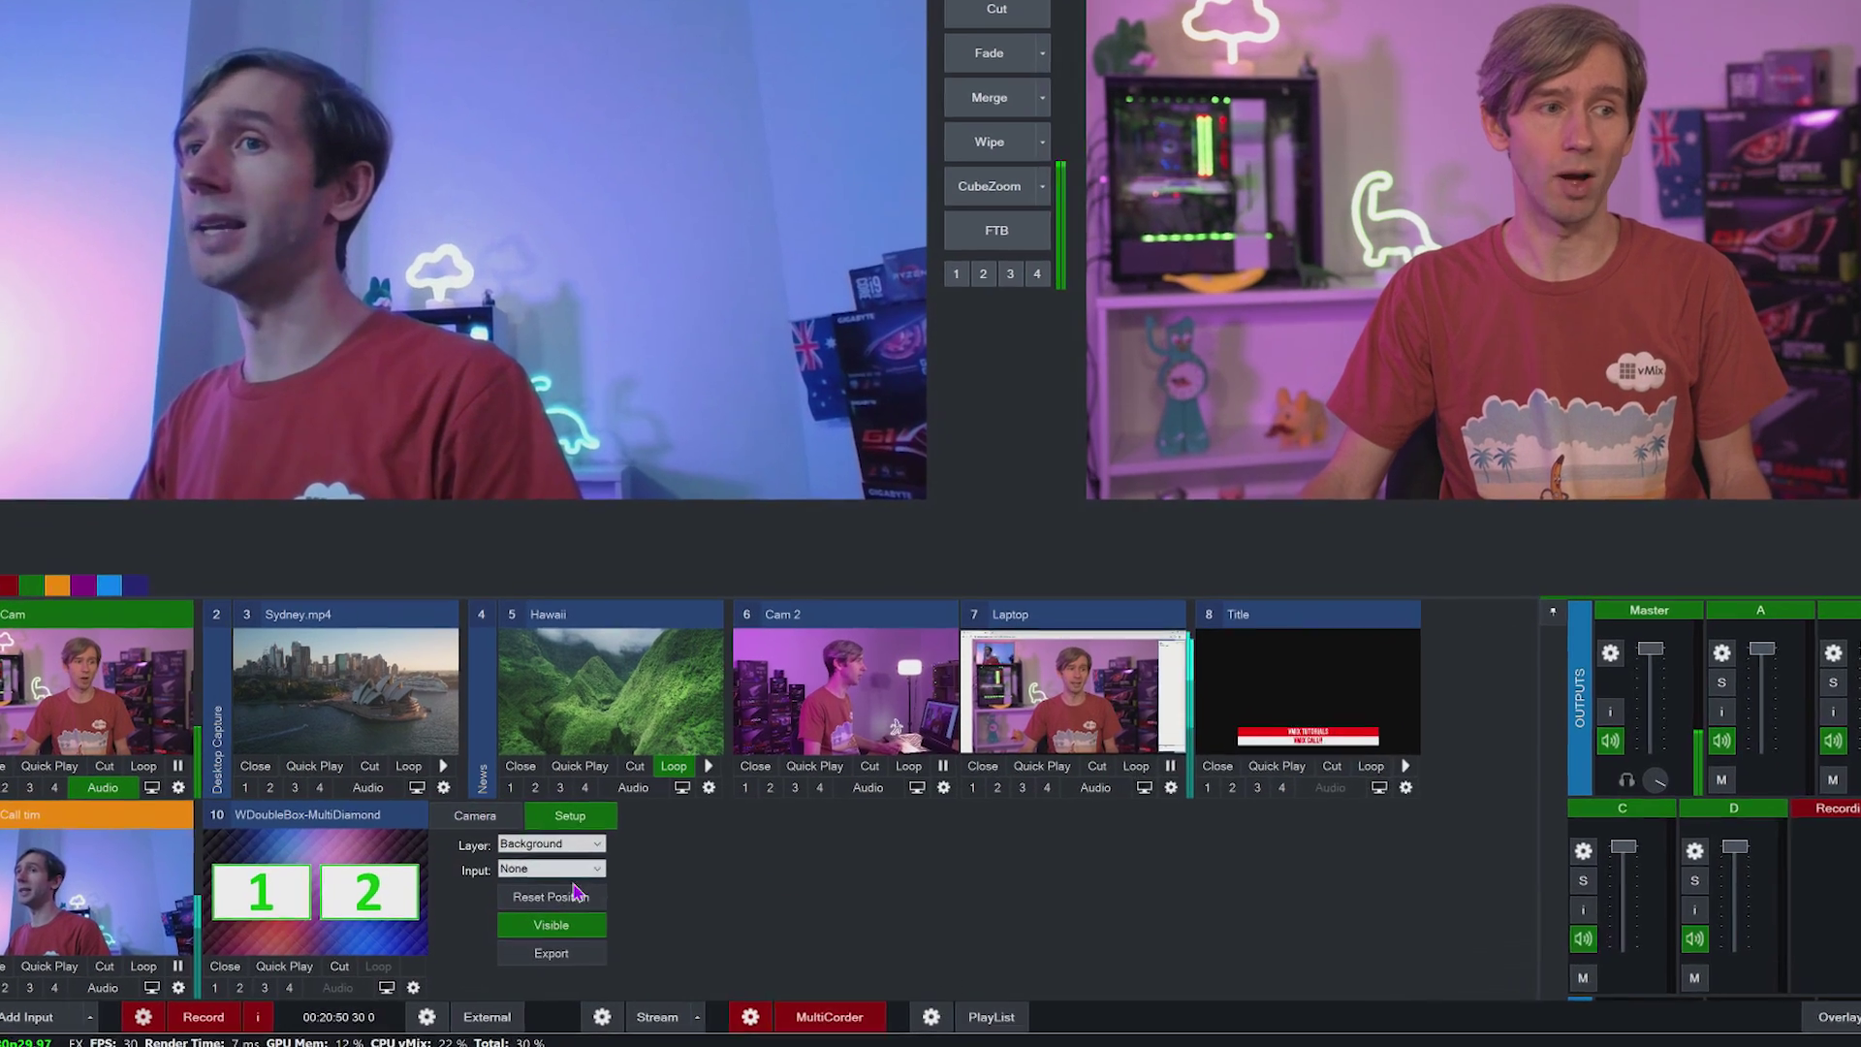
{"action": "left_click", "coordinate": [524, 860]}
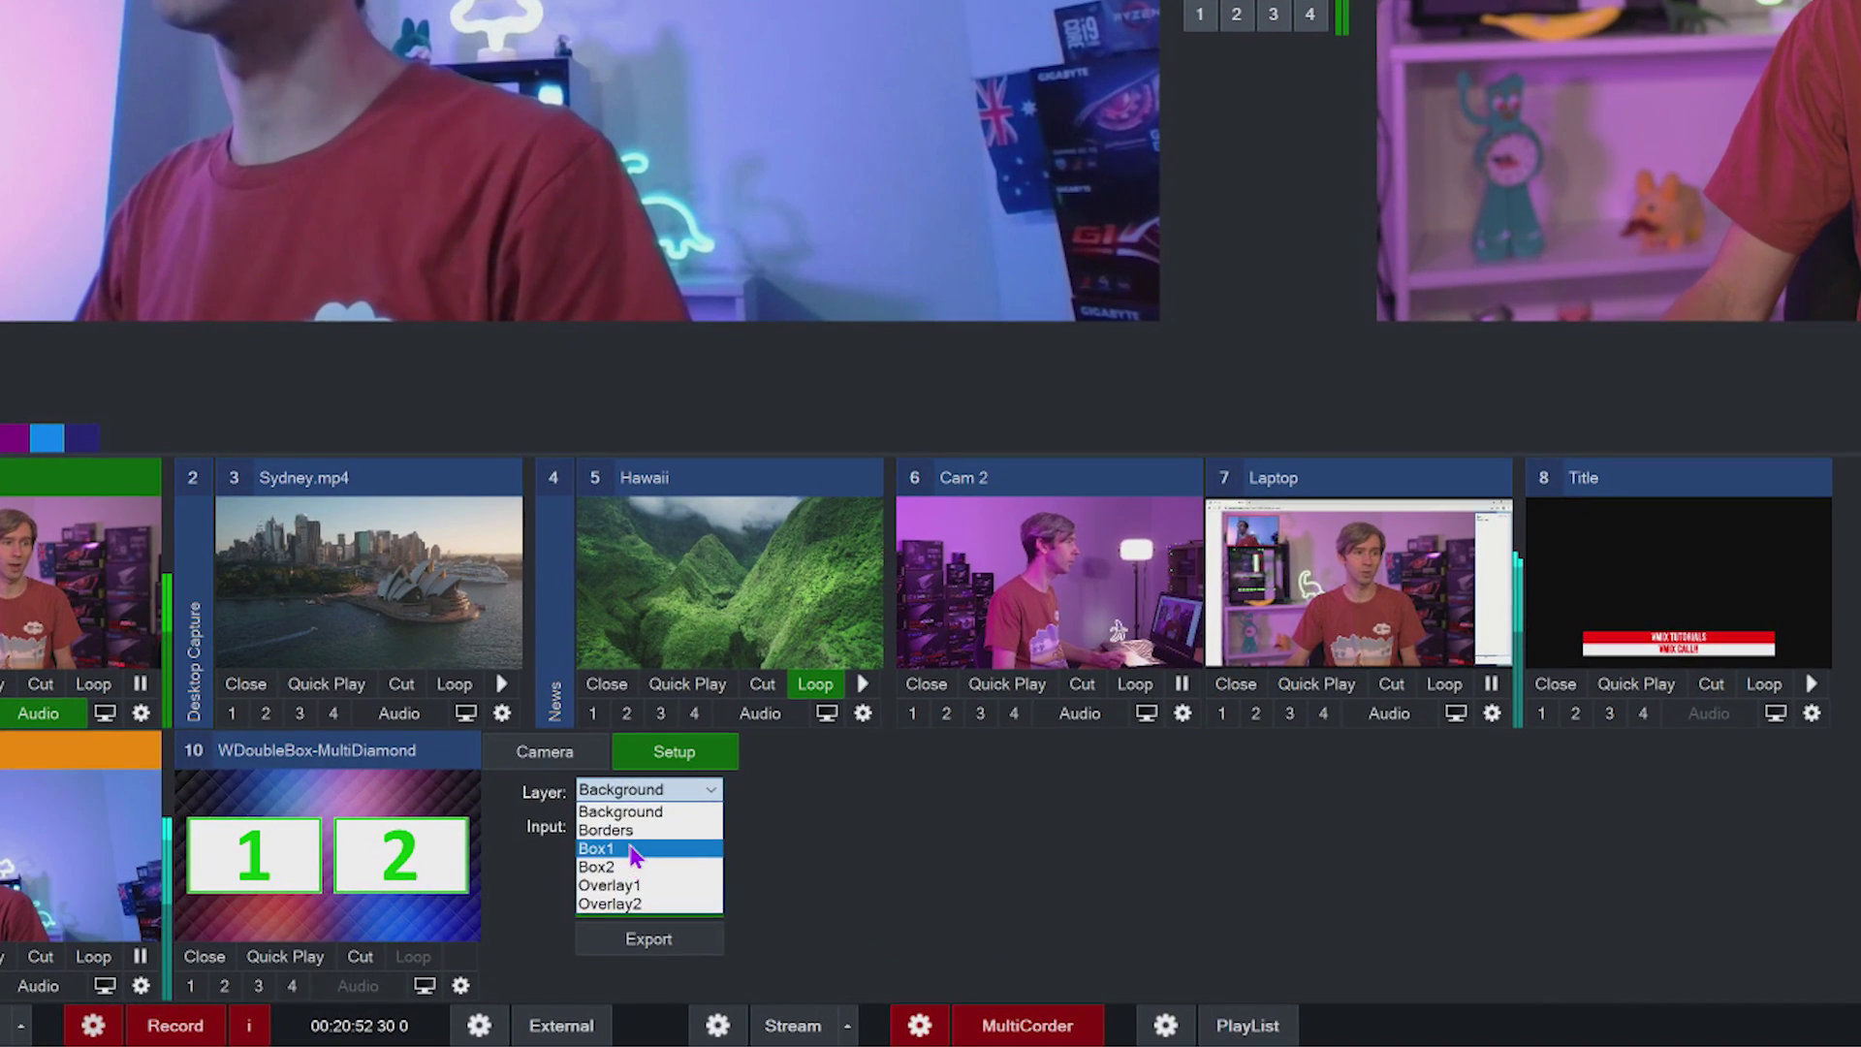
{"action": "left_click", "coordinate": [633, 849]}
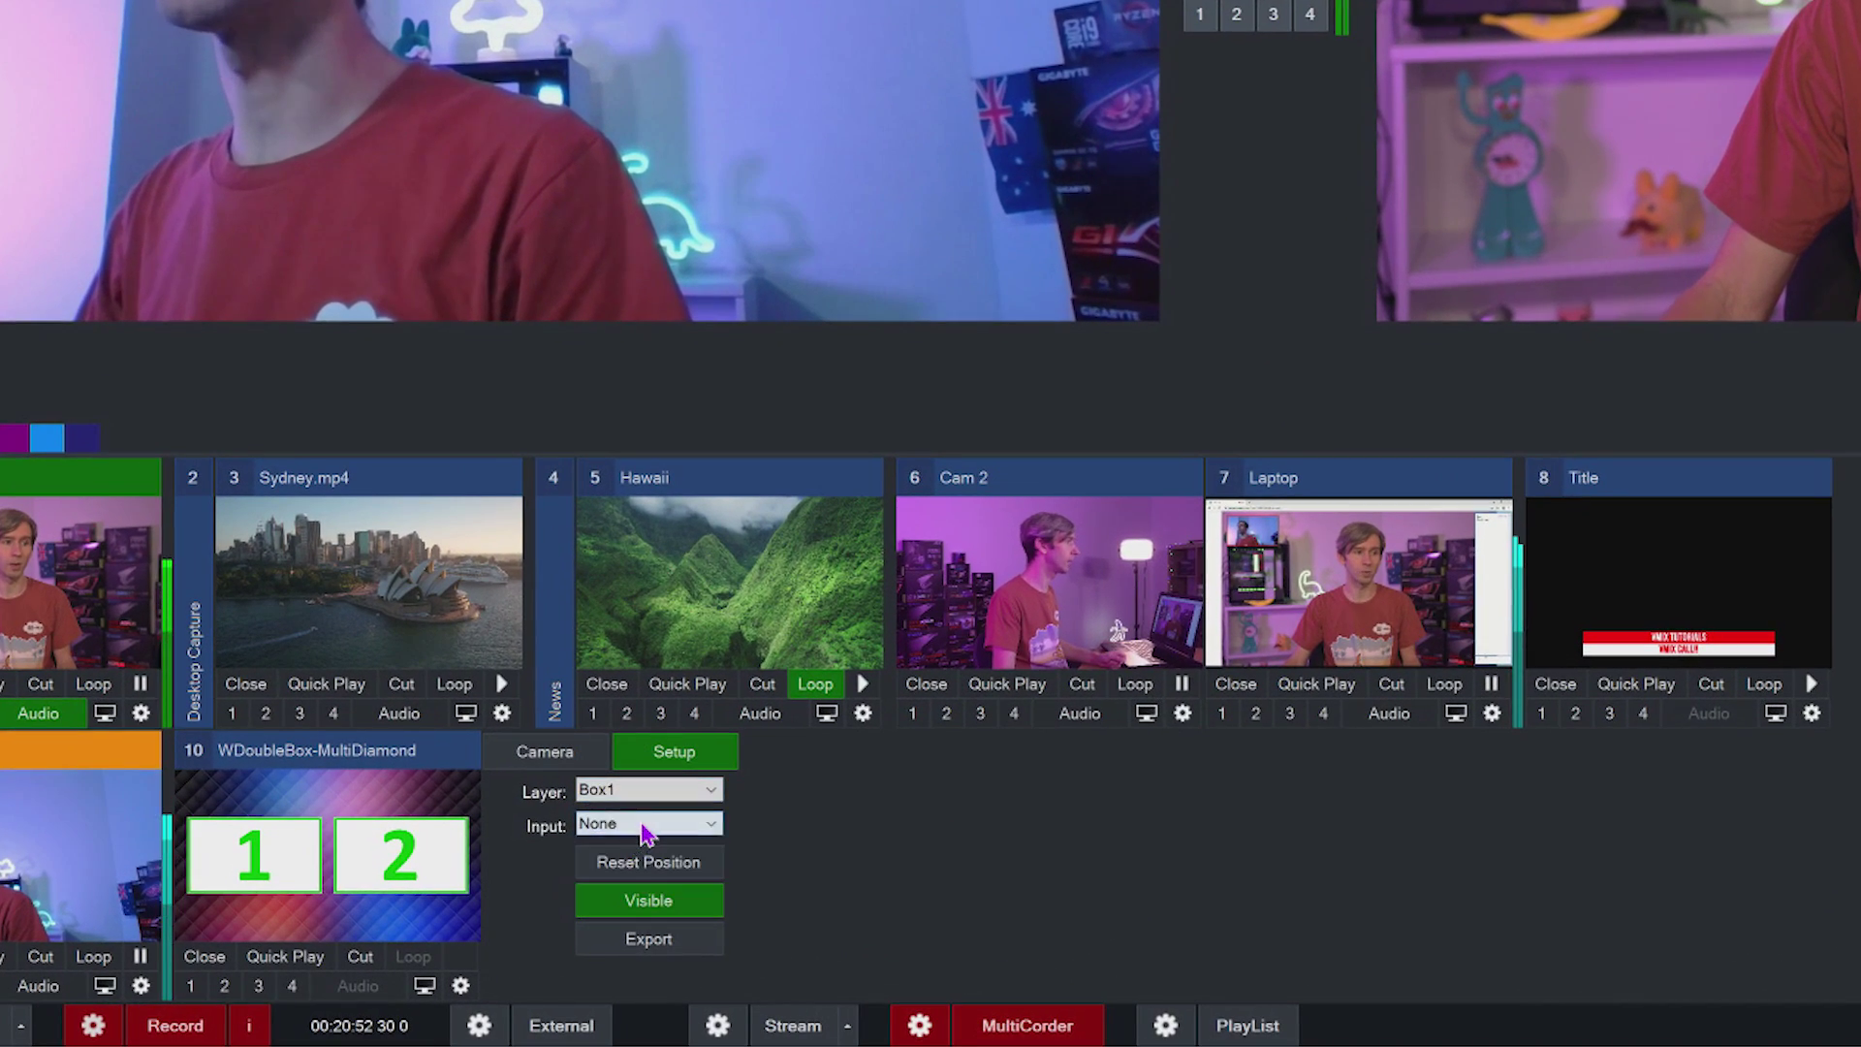
{"action": "left_click", "coordinate": [643, 825]}
{"action": "left_click", "coordinate": [644, 882]}
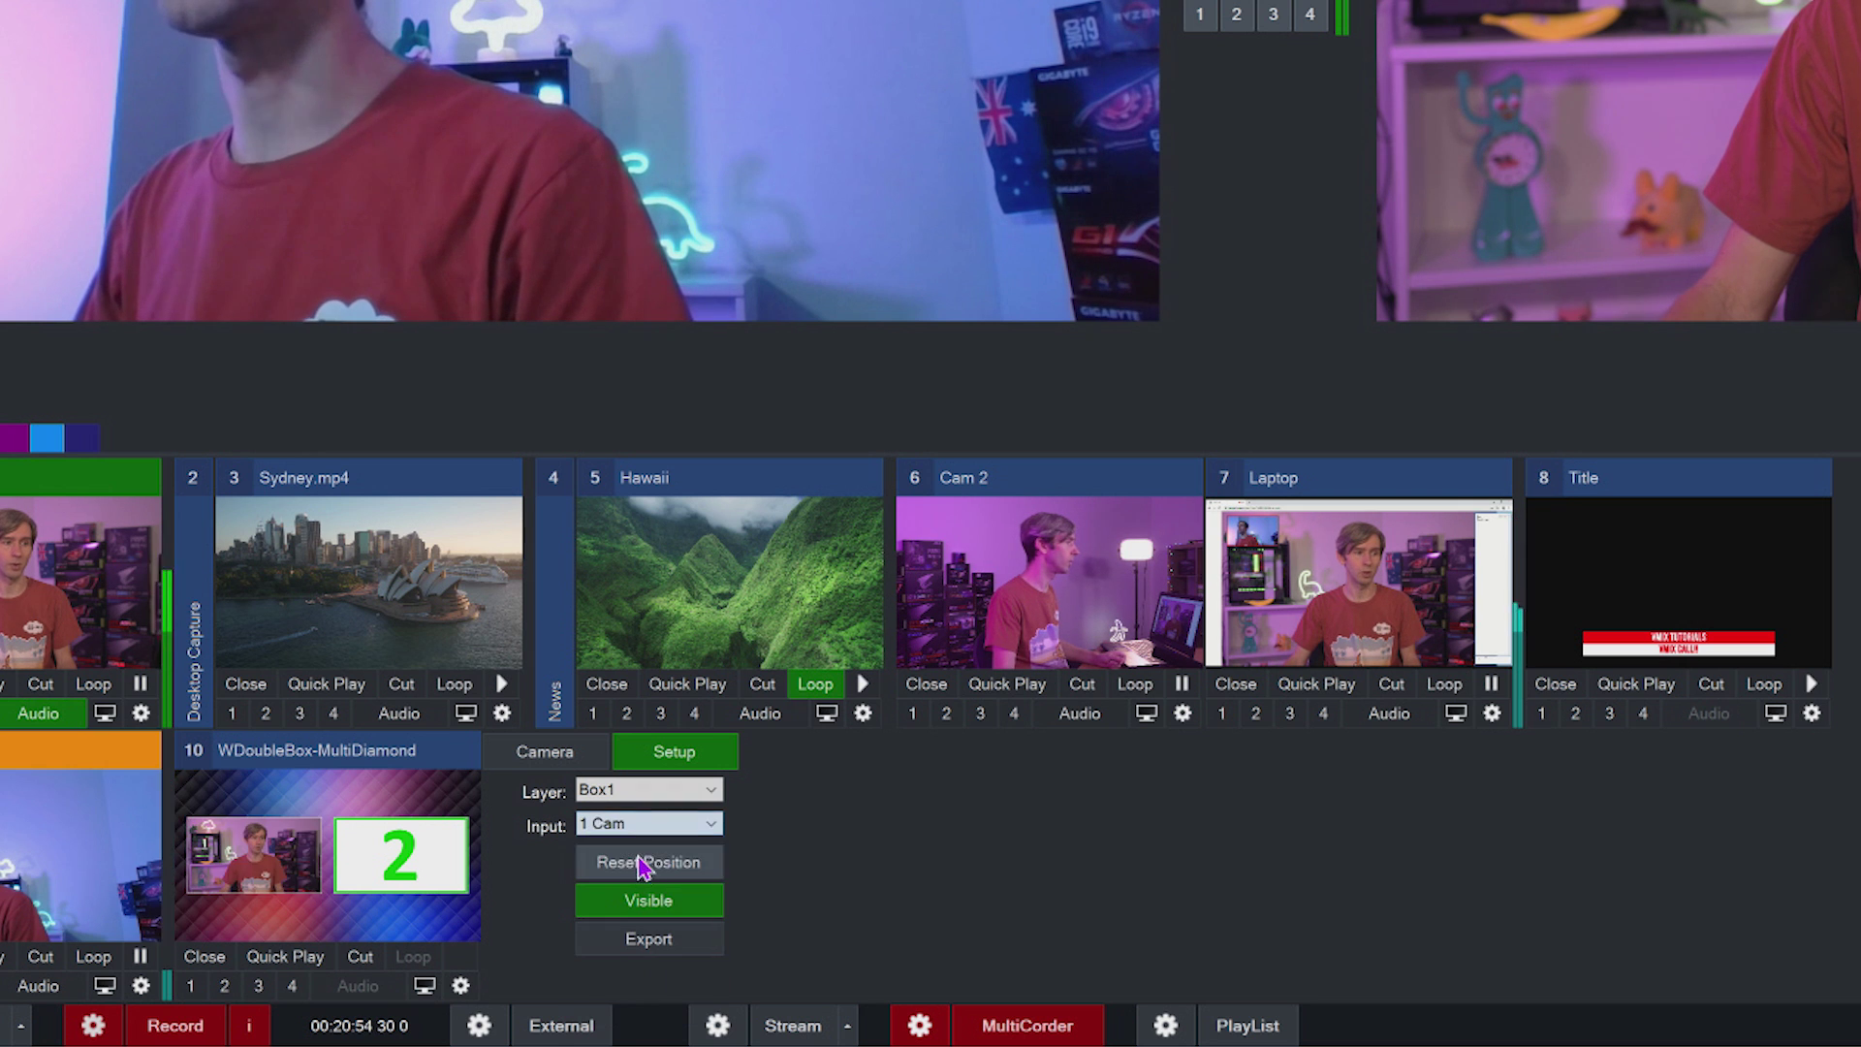
{"action": "left_click", "coordinate": [650, 789]}
{"action": "left_click", "coordinate": [644, 867]}
{"action": "left_click", "coordinate": [648, 823]}
{"action": "left_click", "coordinate": [621, 1011]}
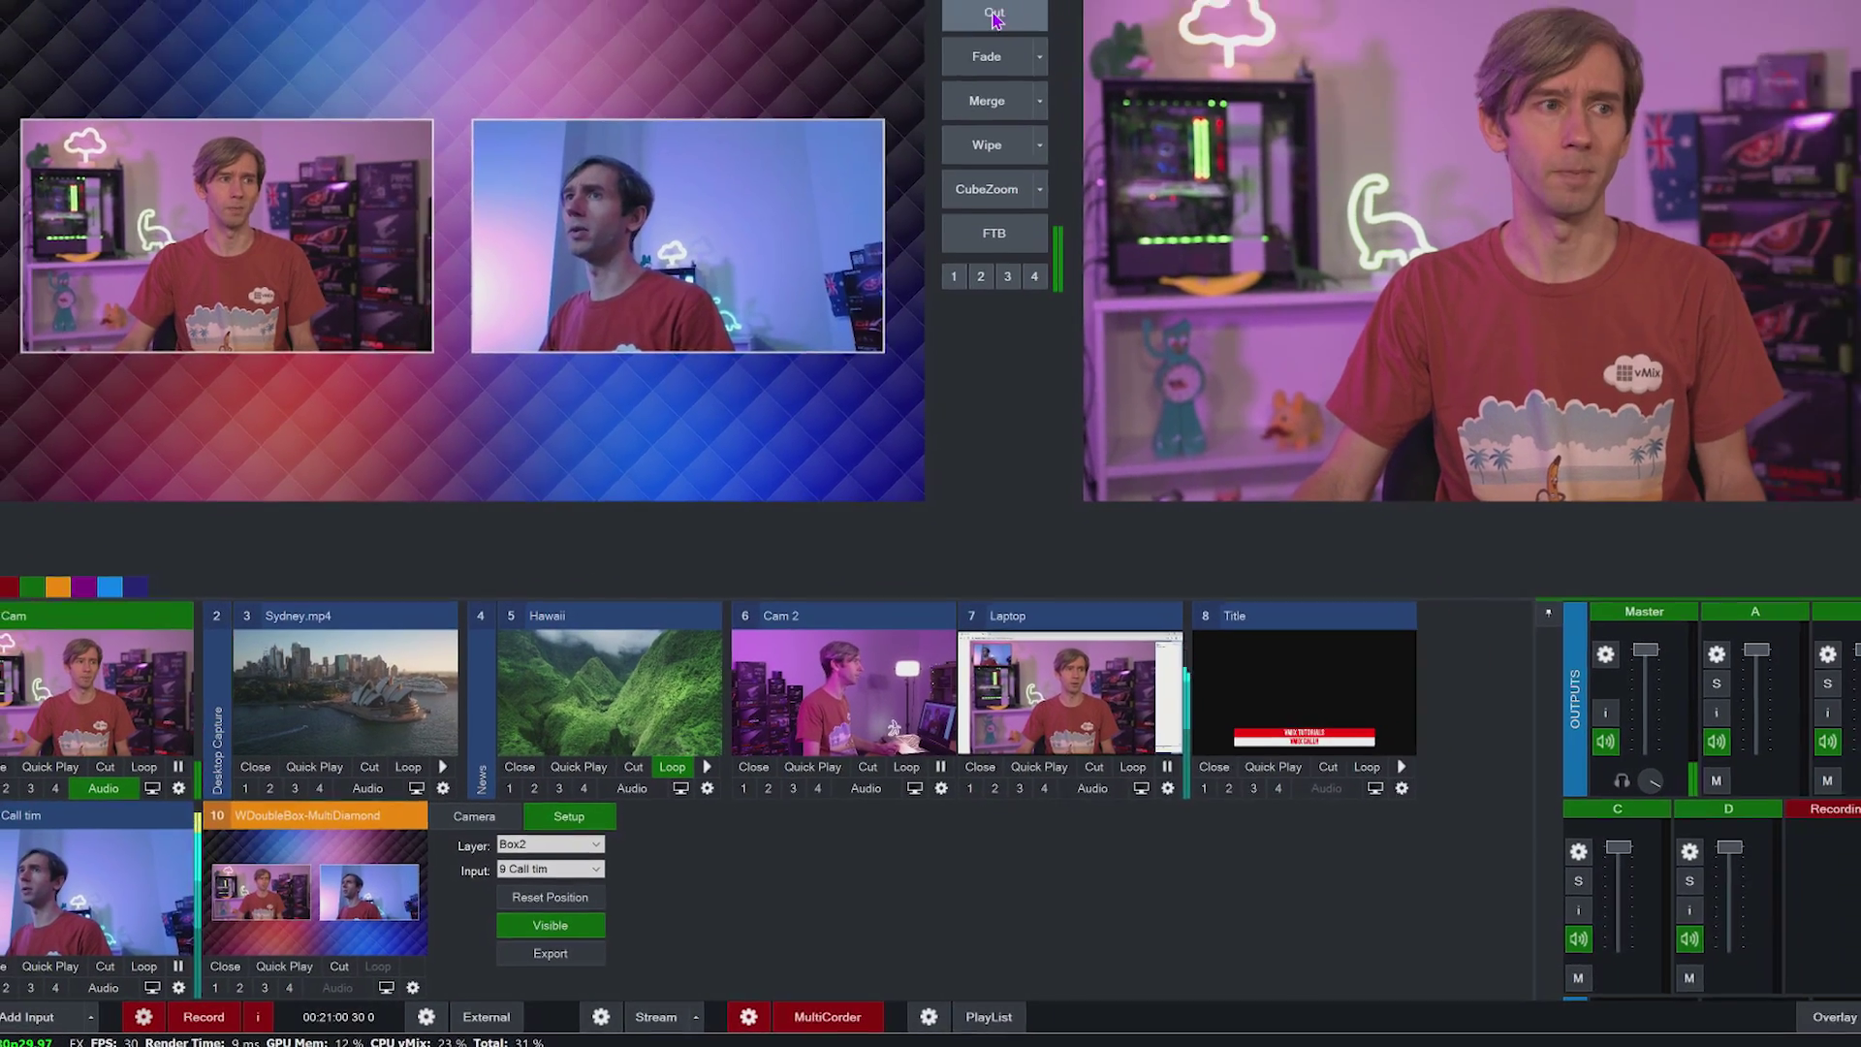
{"action": "left_click", "coordinate": [994, 14]}
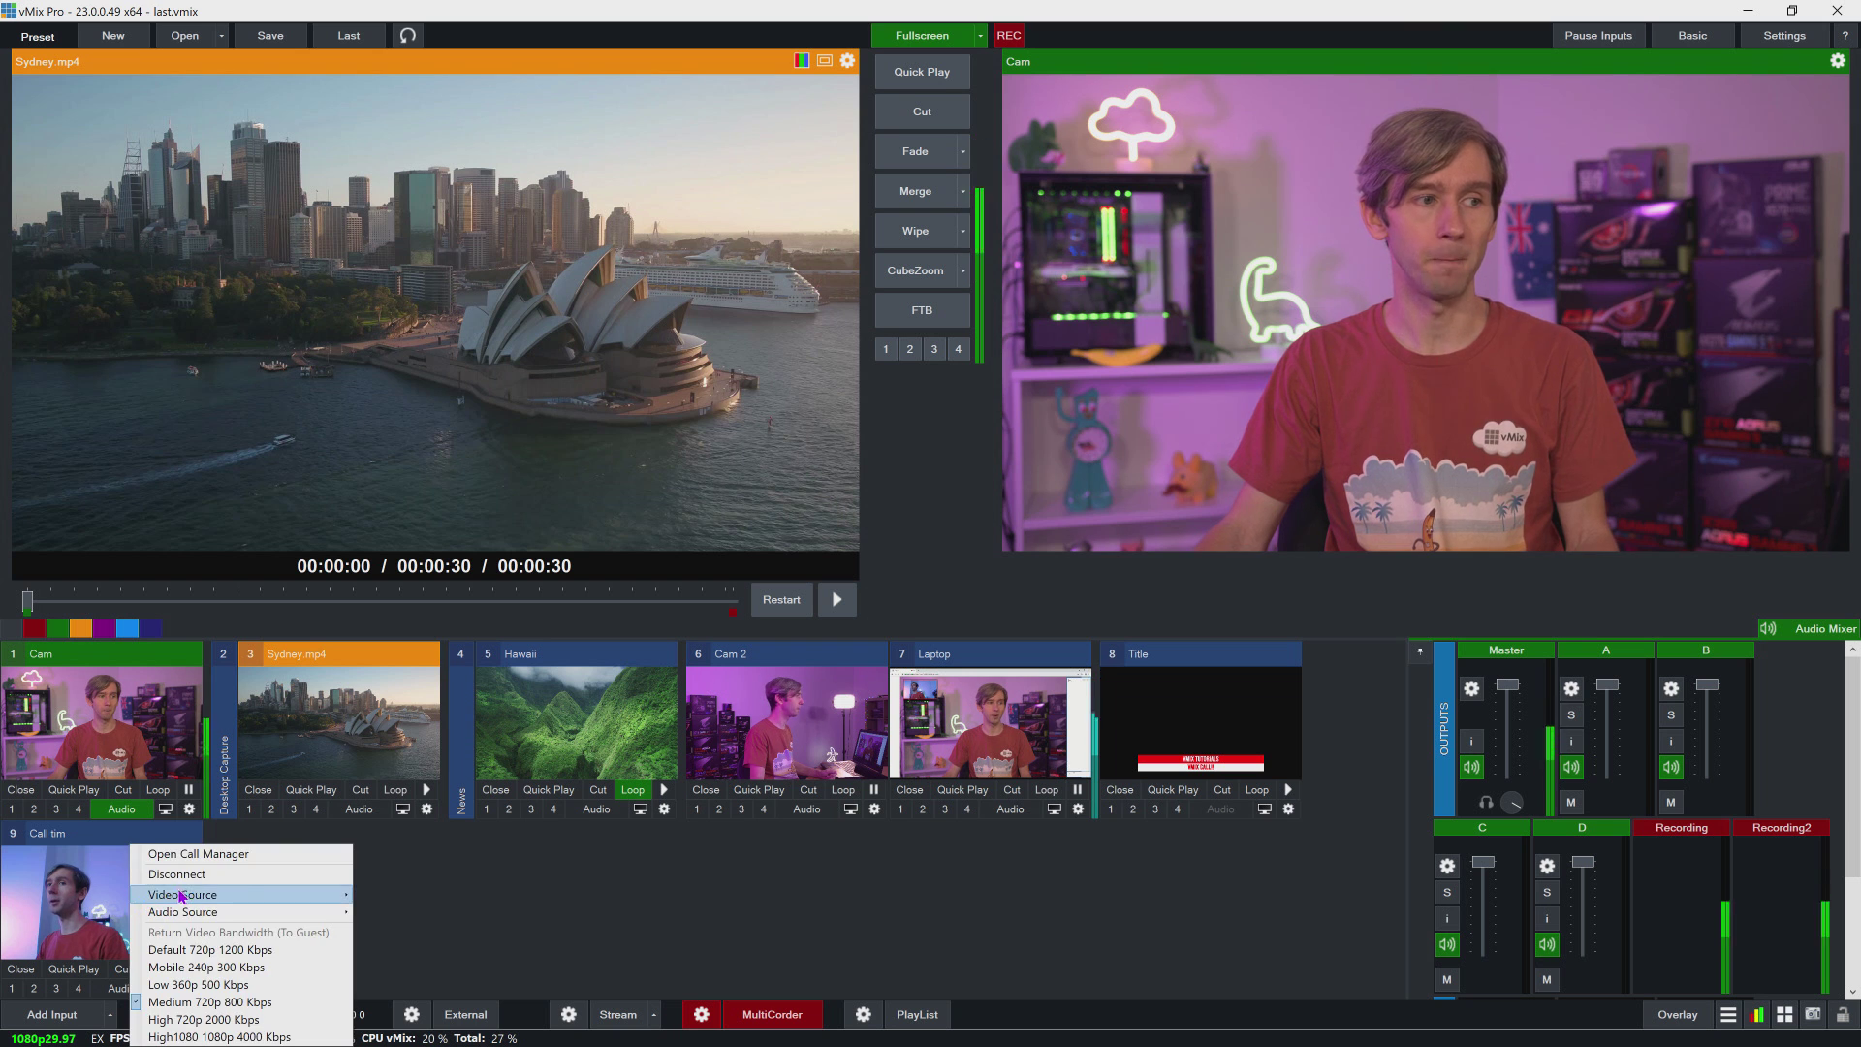
Get to the Call tim guest input's call options menu while Cam stays on air.
{"action": "mouse_move", "coordinate": [194, 898]}
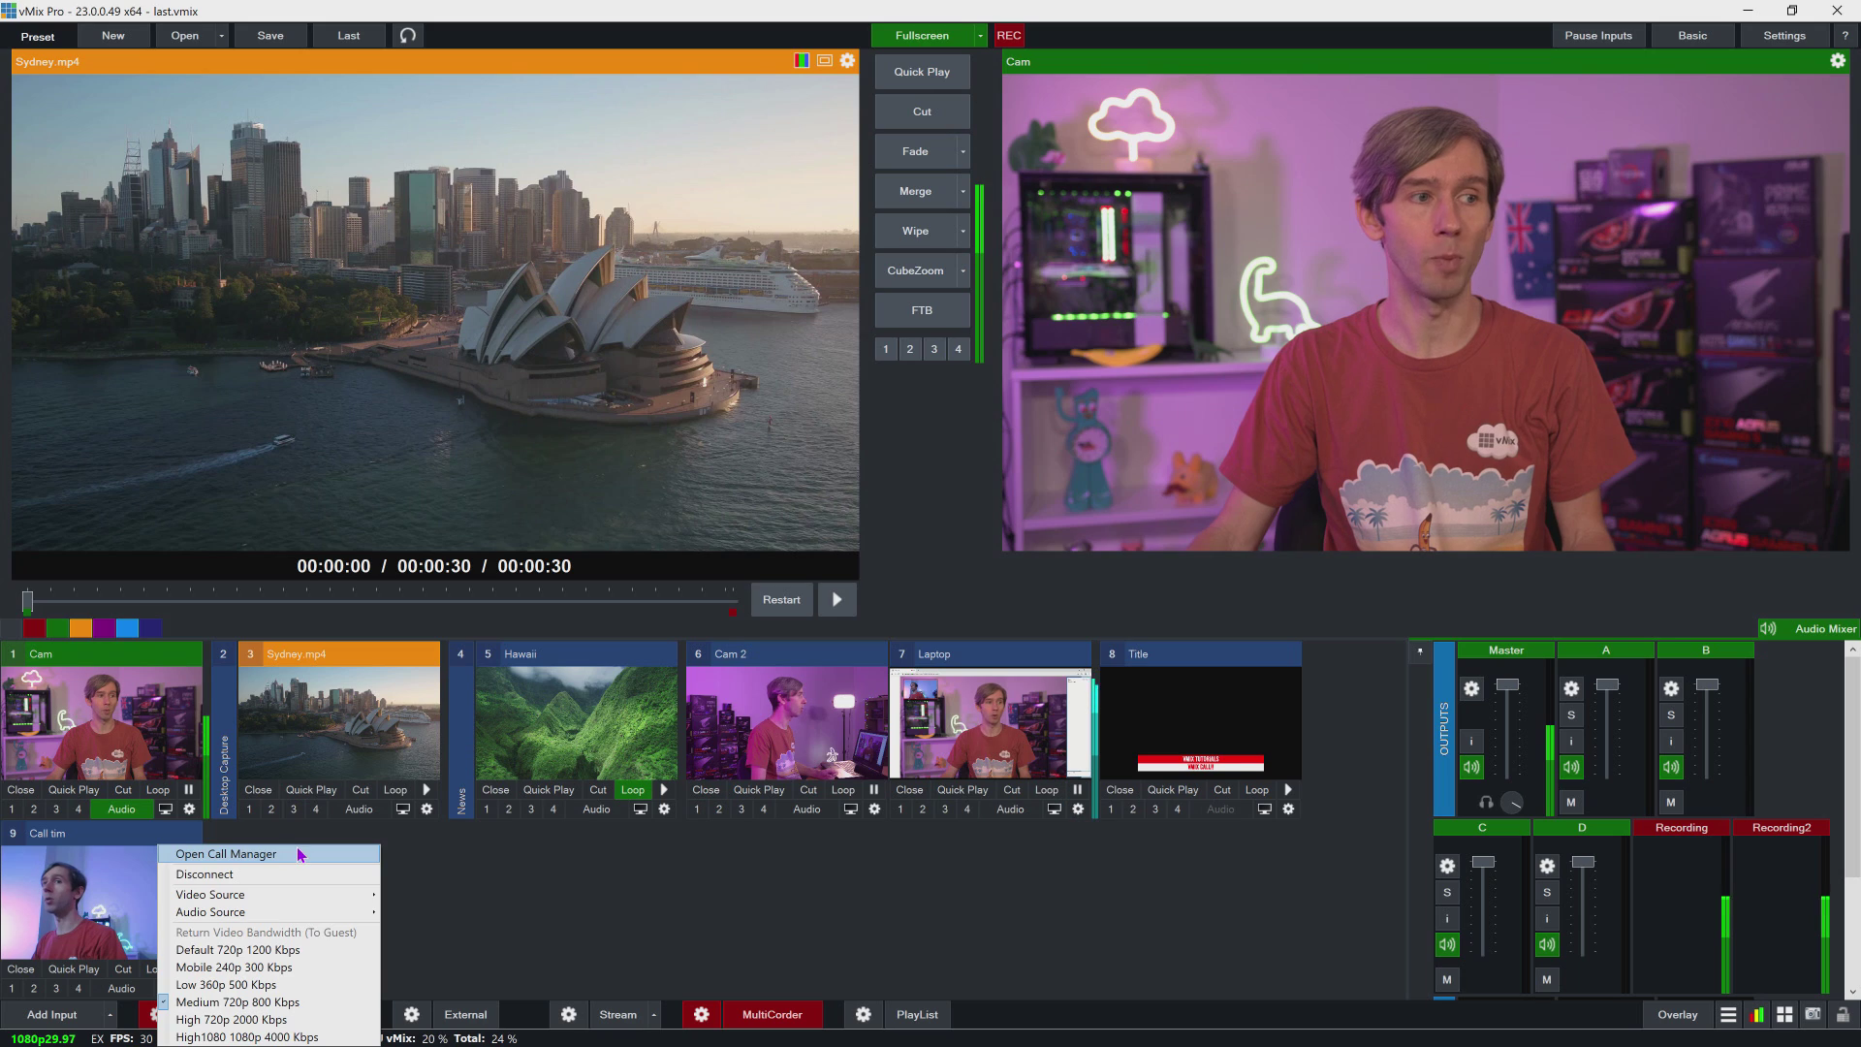
In the guest's call manager, send the chat reply 'Yes!' and switch to the connection statistics view.
{"action": "left_click", "coordinate": [301, 855]}
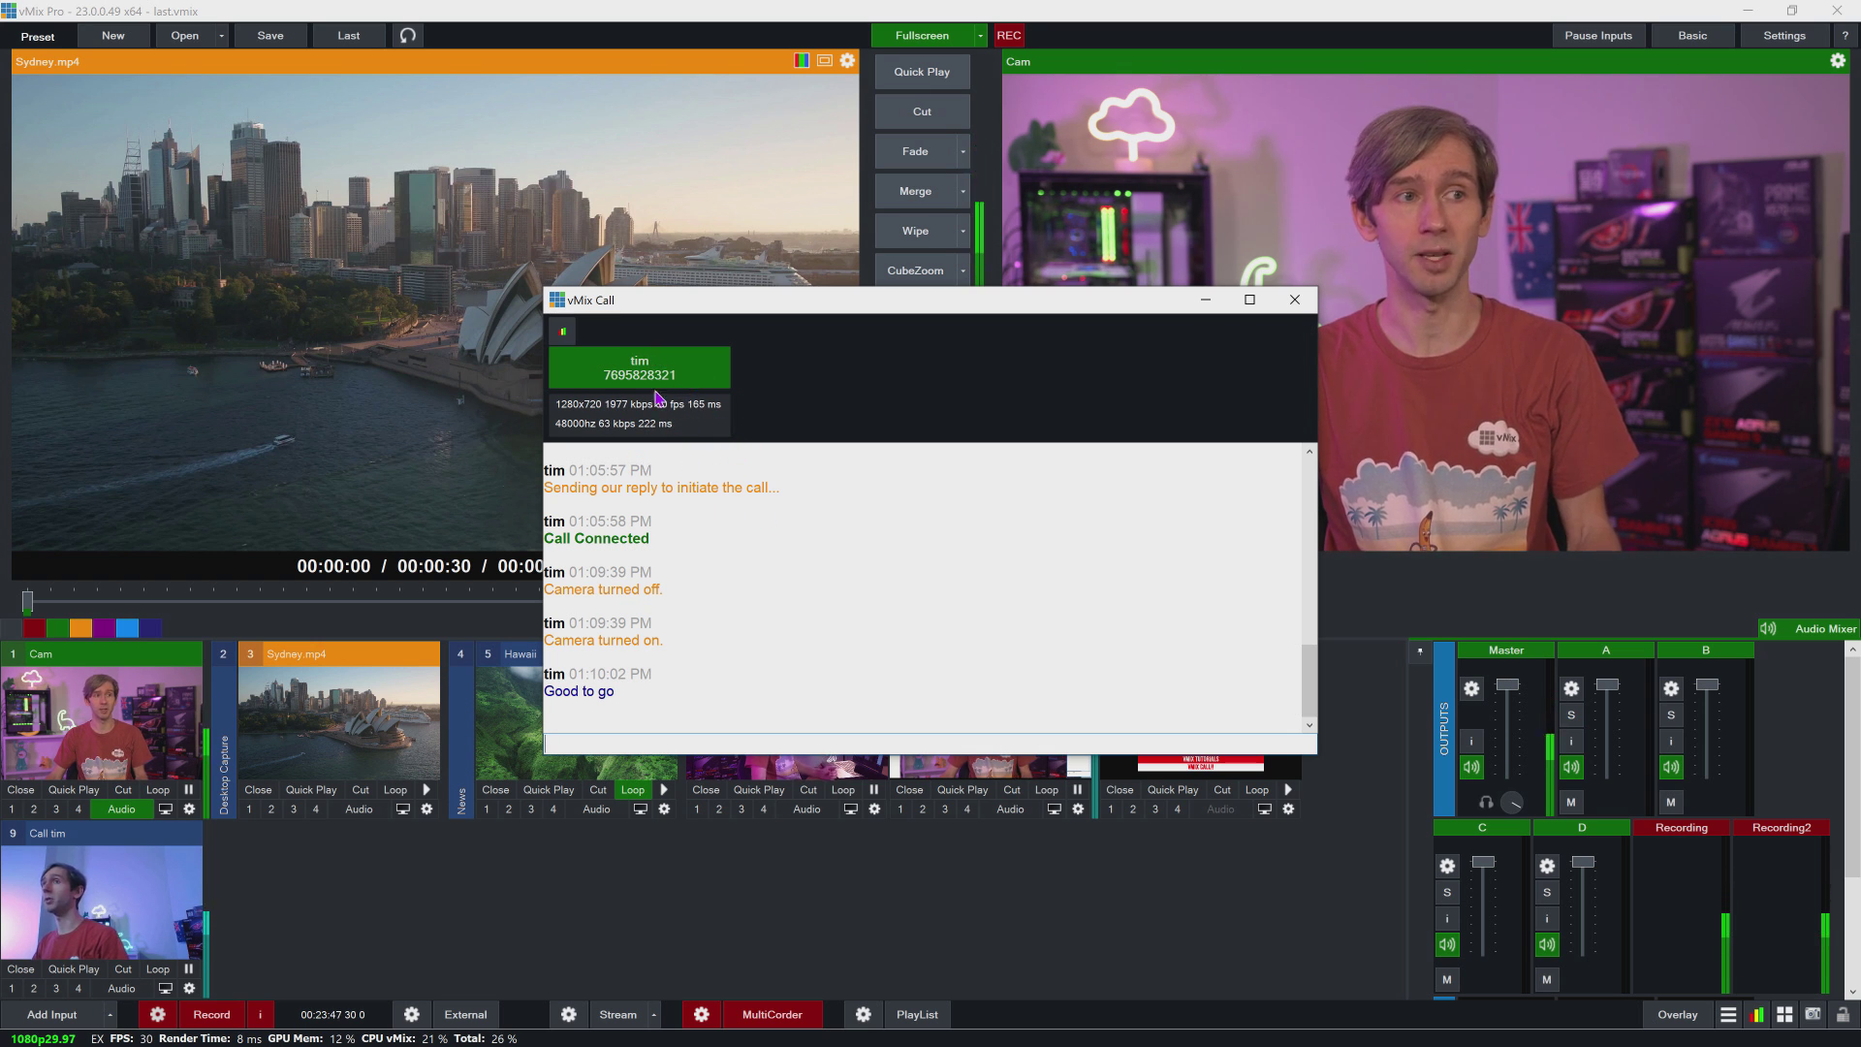
{"action": "left_click_drag", "start_coordinate": [1307, 695], "coordinate": [1315, 466]}
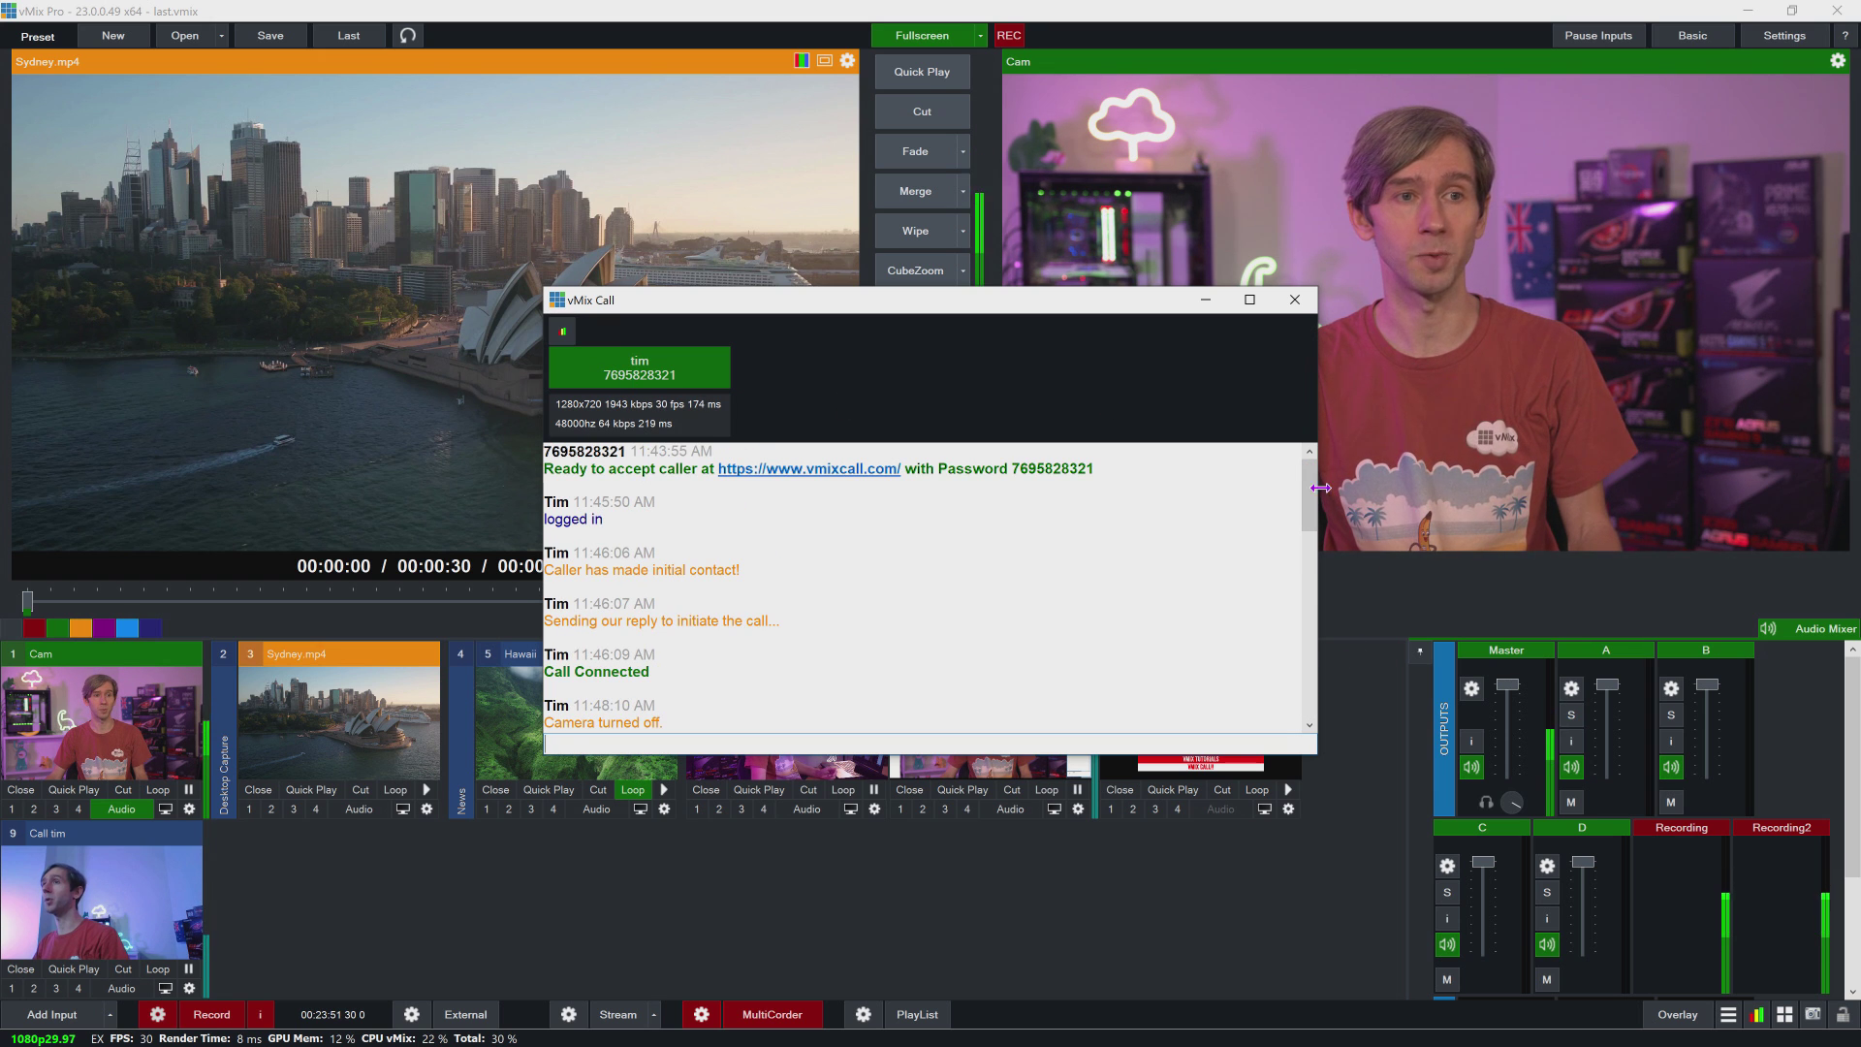
{"action": "left_click_drag", "start_coordinate": [1316, 501], "coordinate": [1323, 695]}
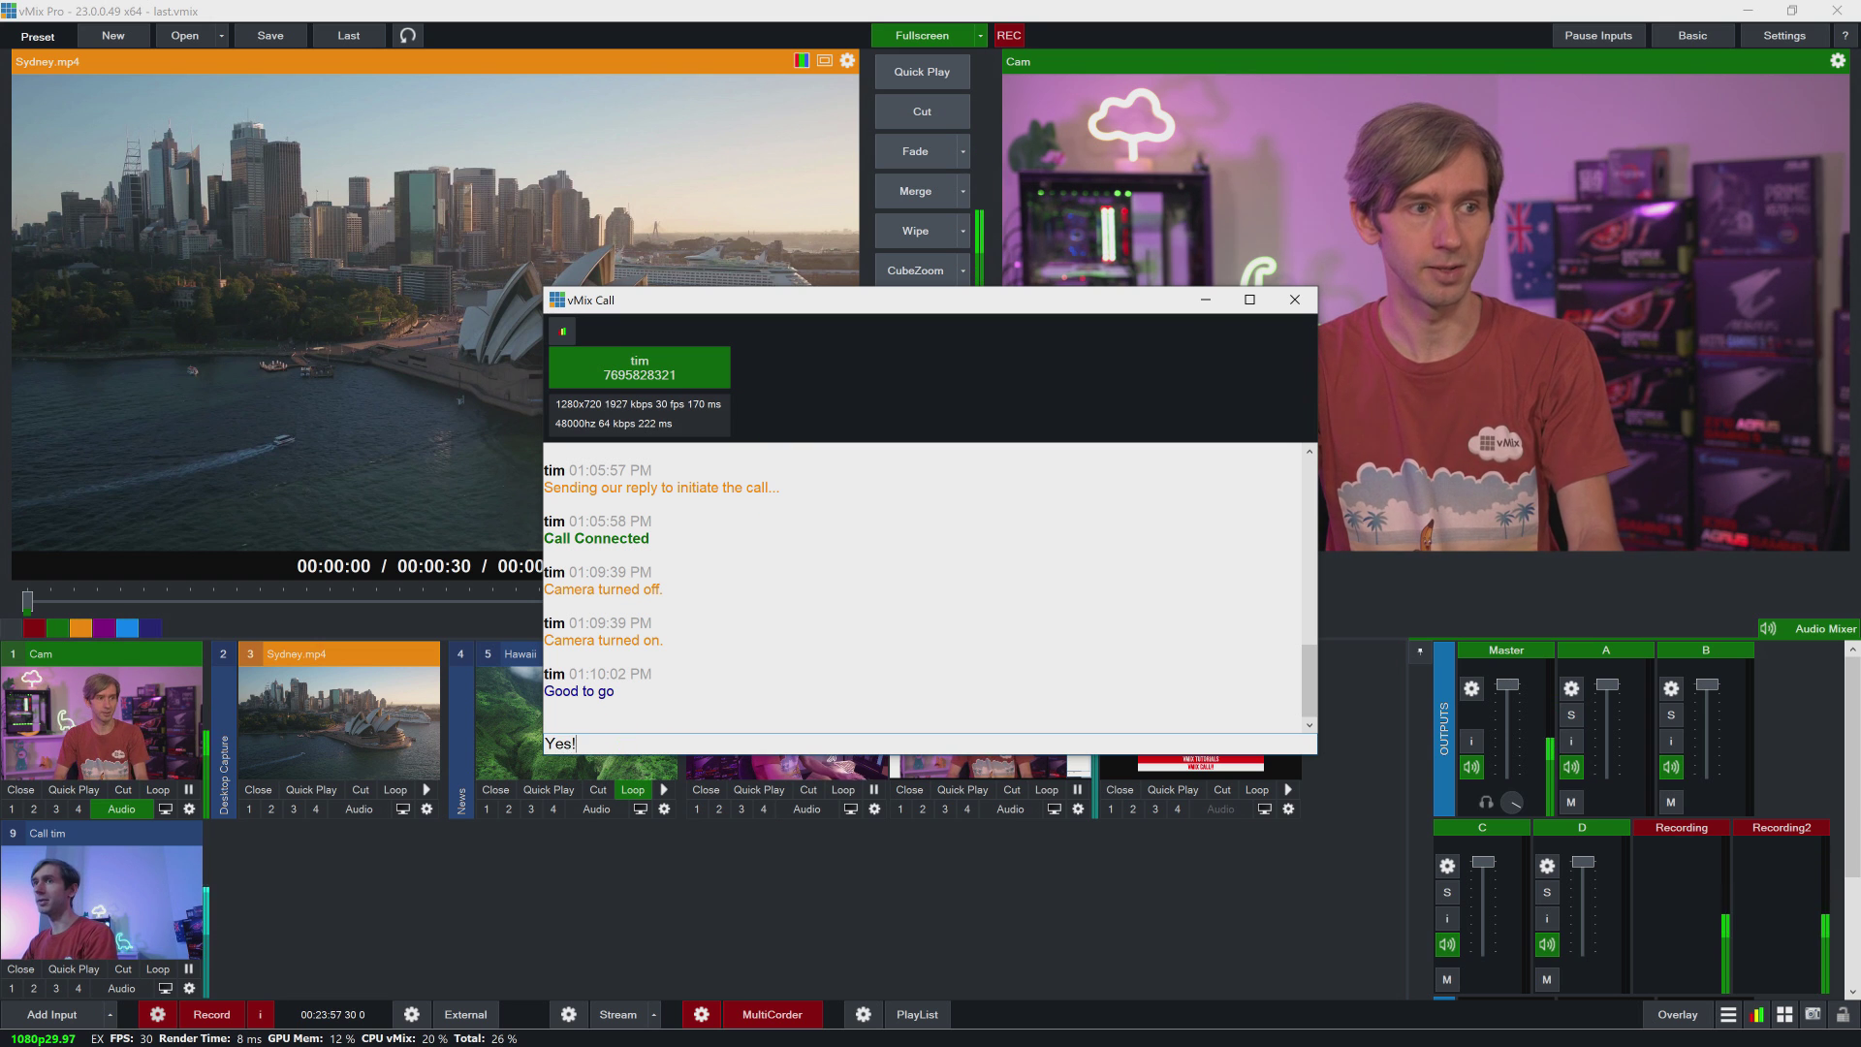
{"action": "key", "text": "Return"}
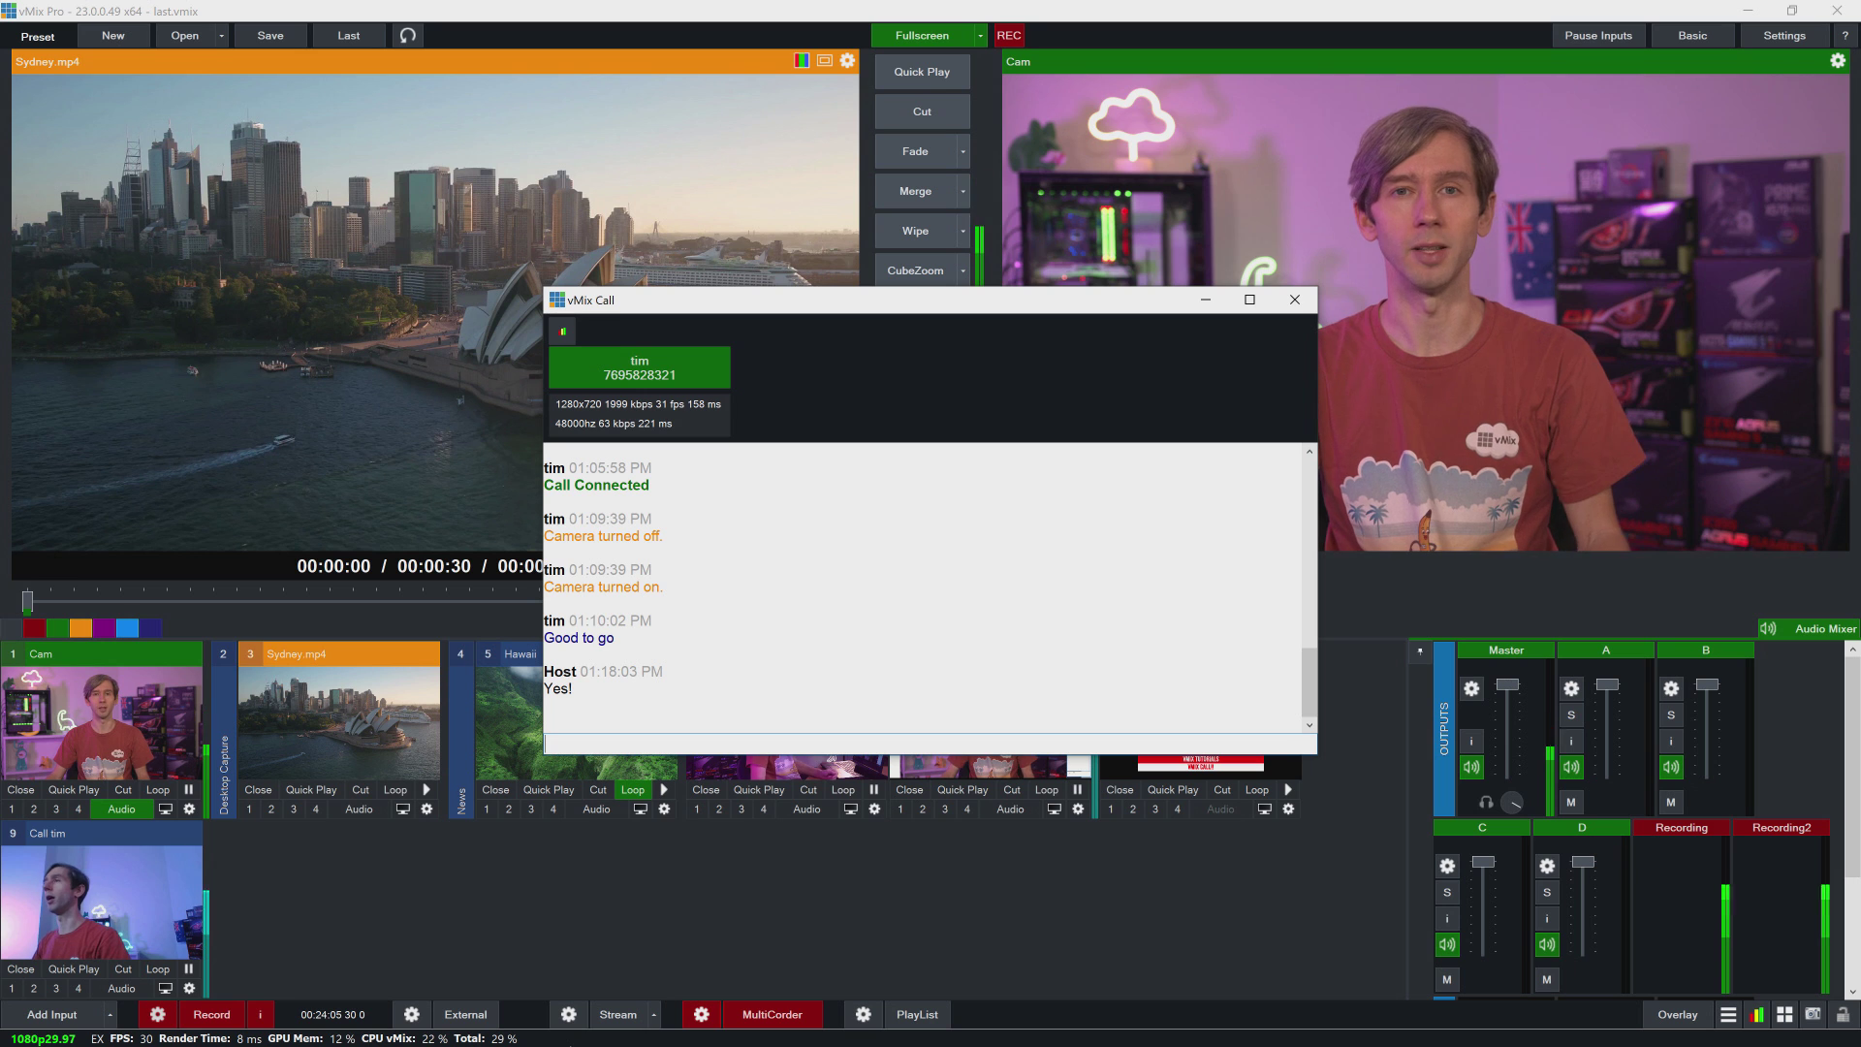
{"action": "scroll", "coordinate": [958, 585], "scroll_direction": "up", "scroll_amount": 1}
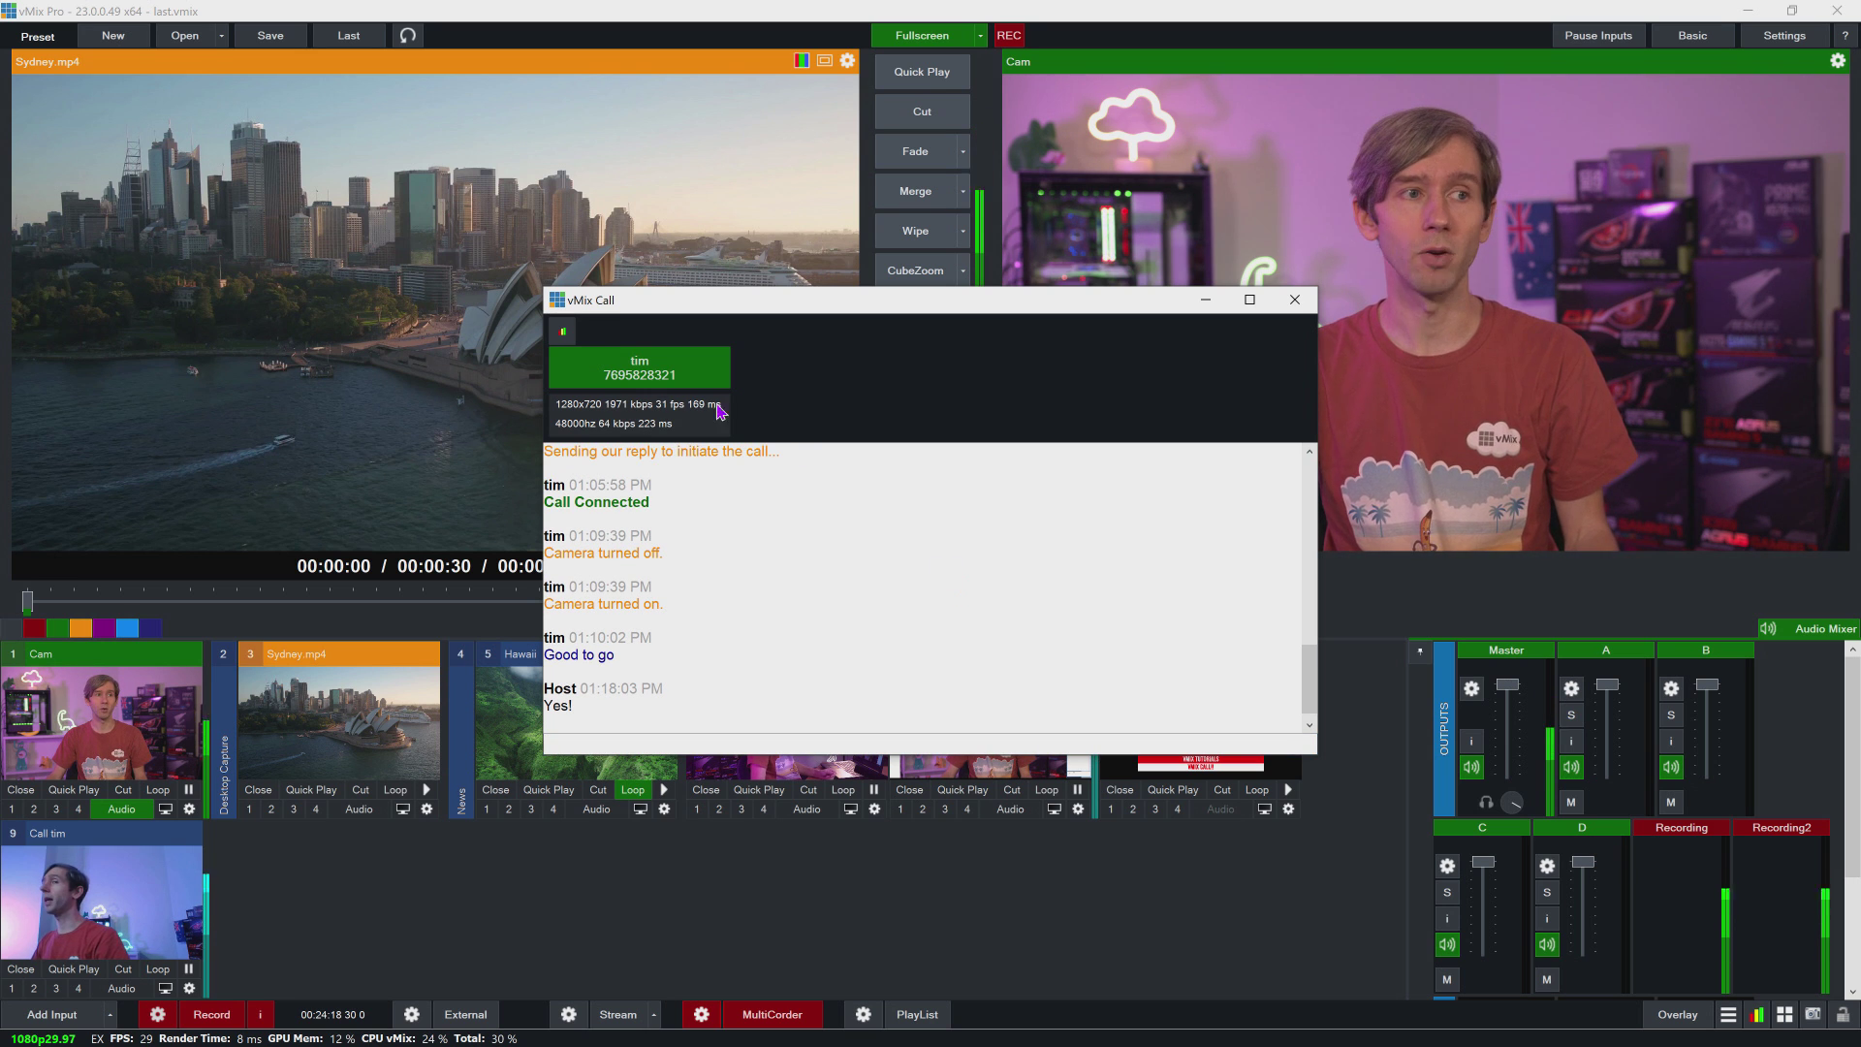
{"action": "left_click", "coordinate": [564, 333]}
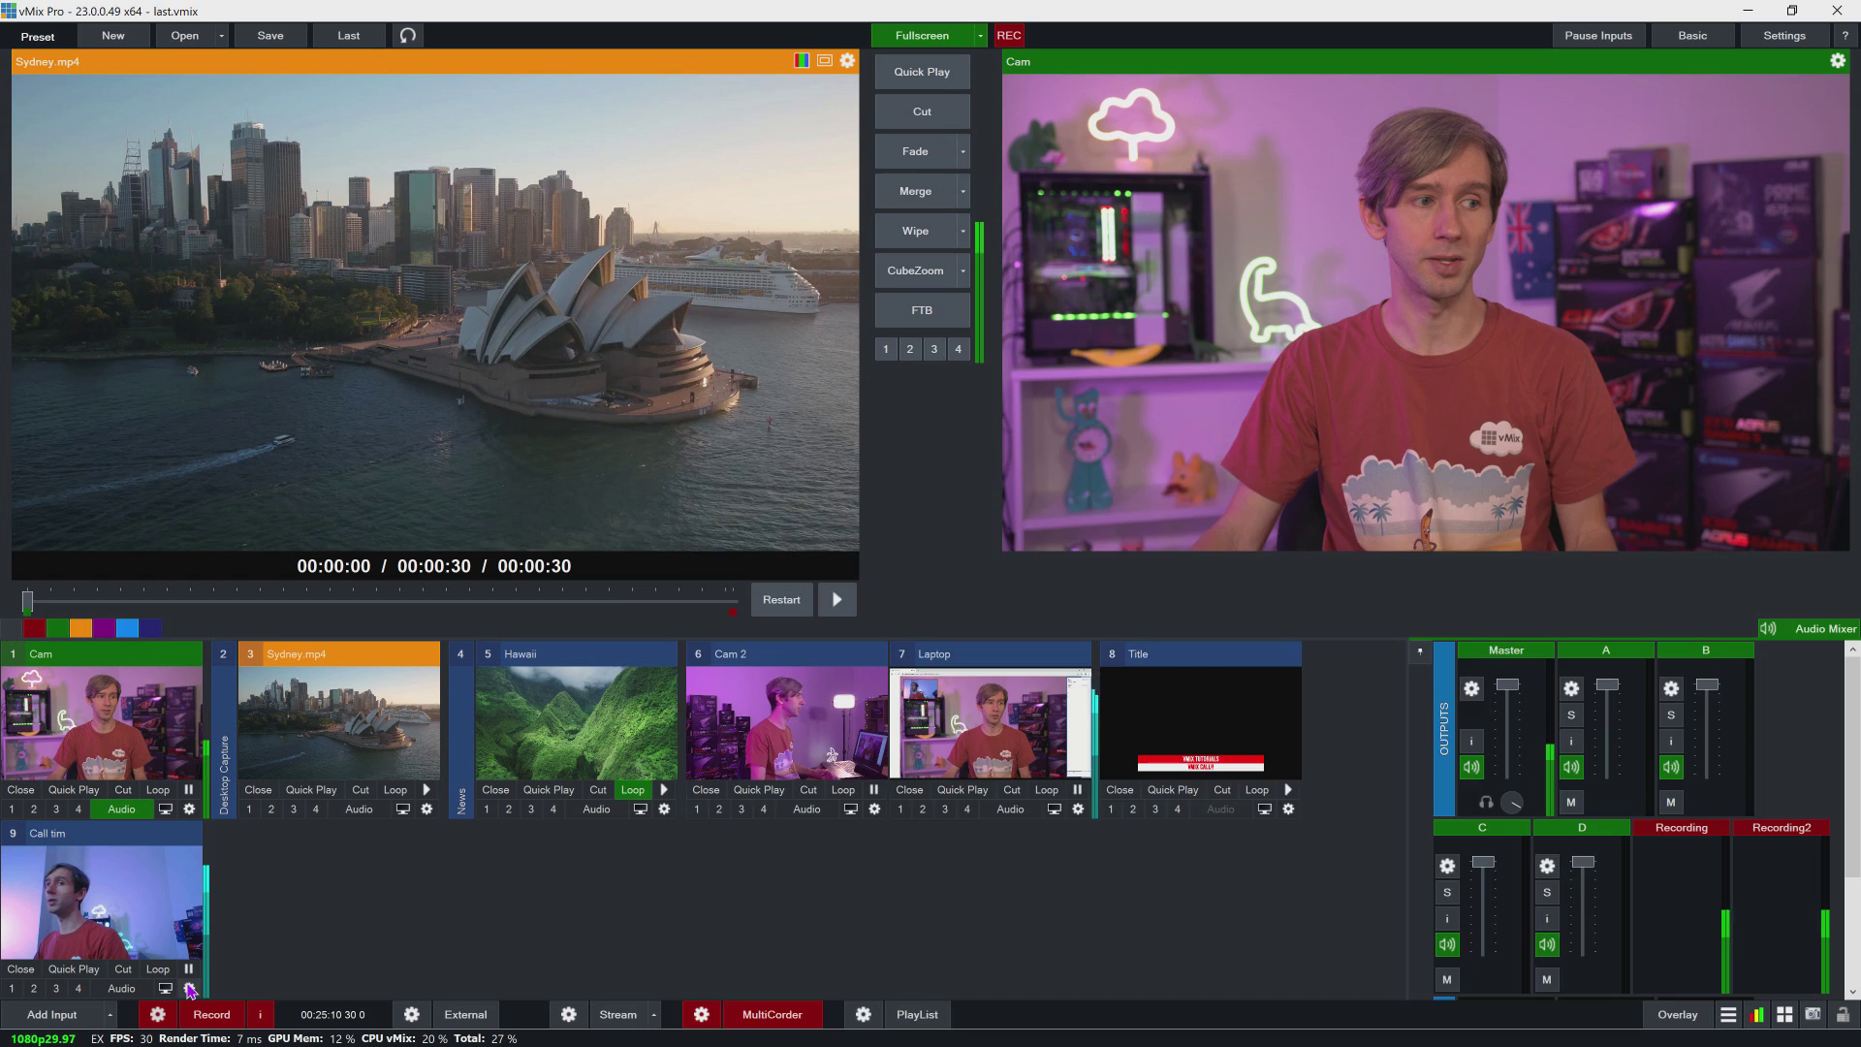
{"action": "left_click", "coordinate": [189, 988]}
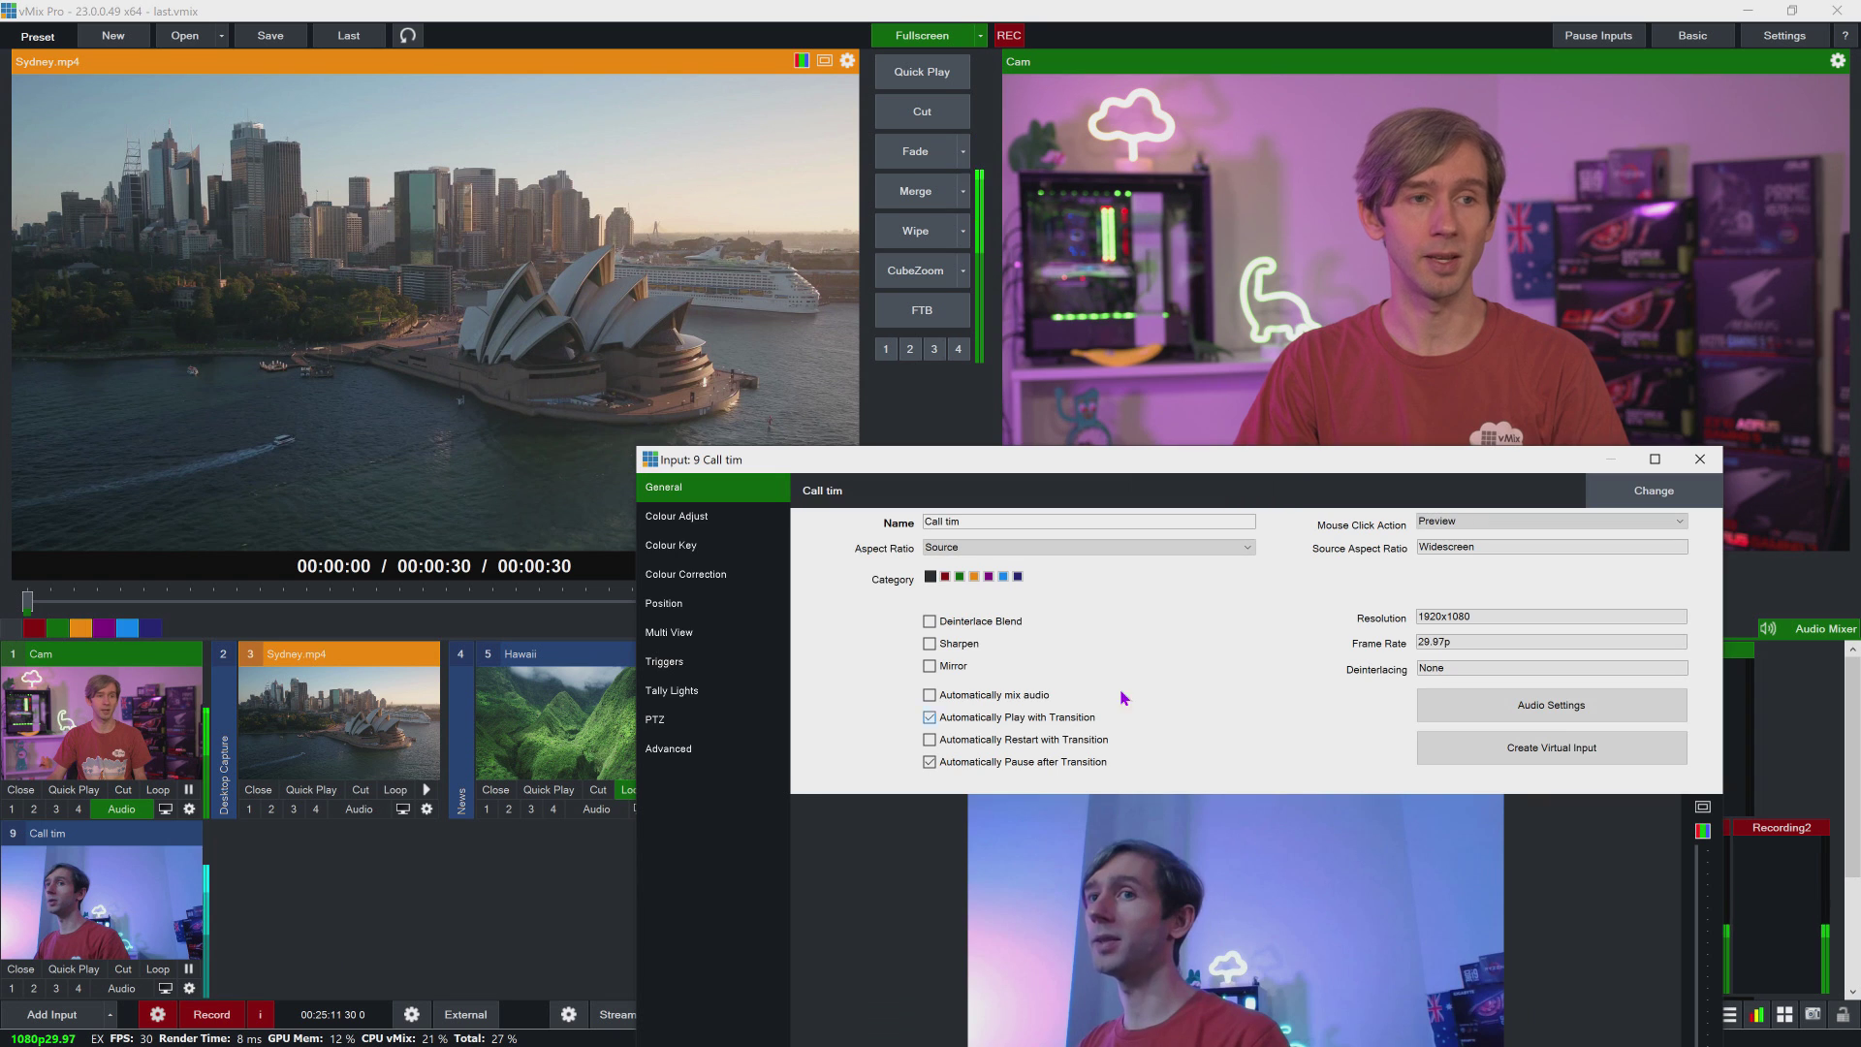
{"action": "left_click", "coordinate": [1654, 490]}
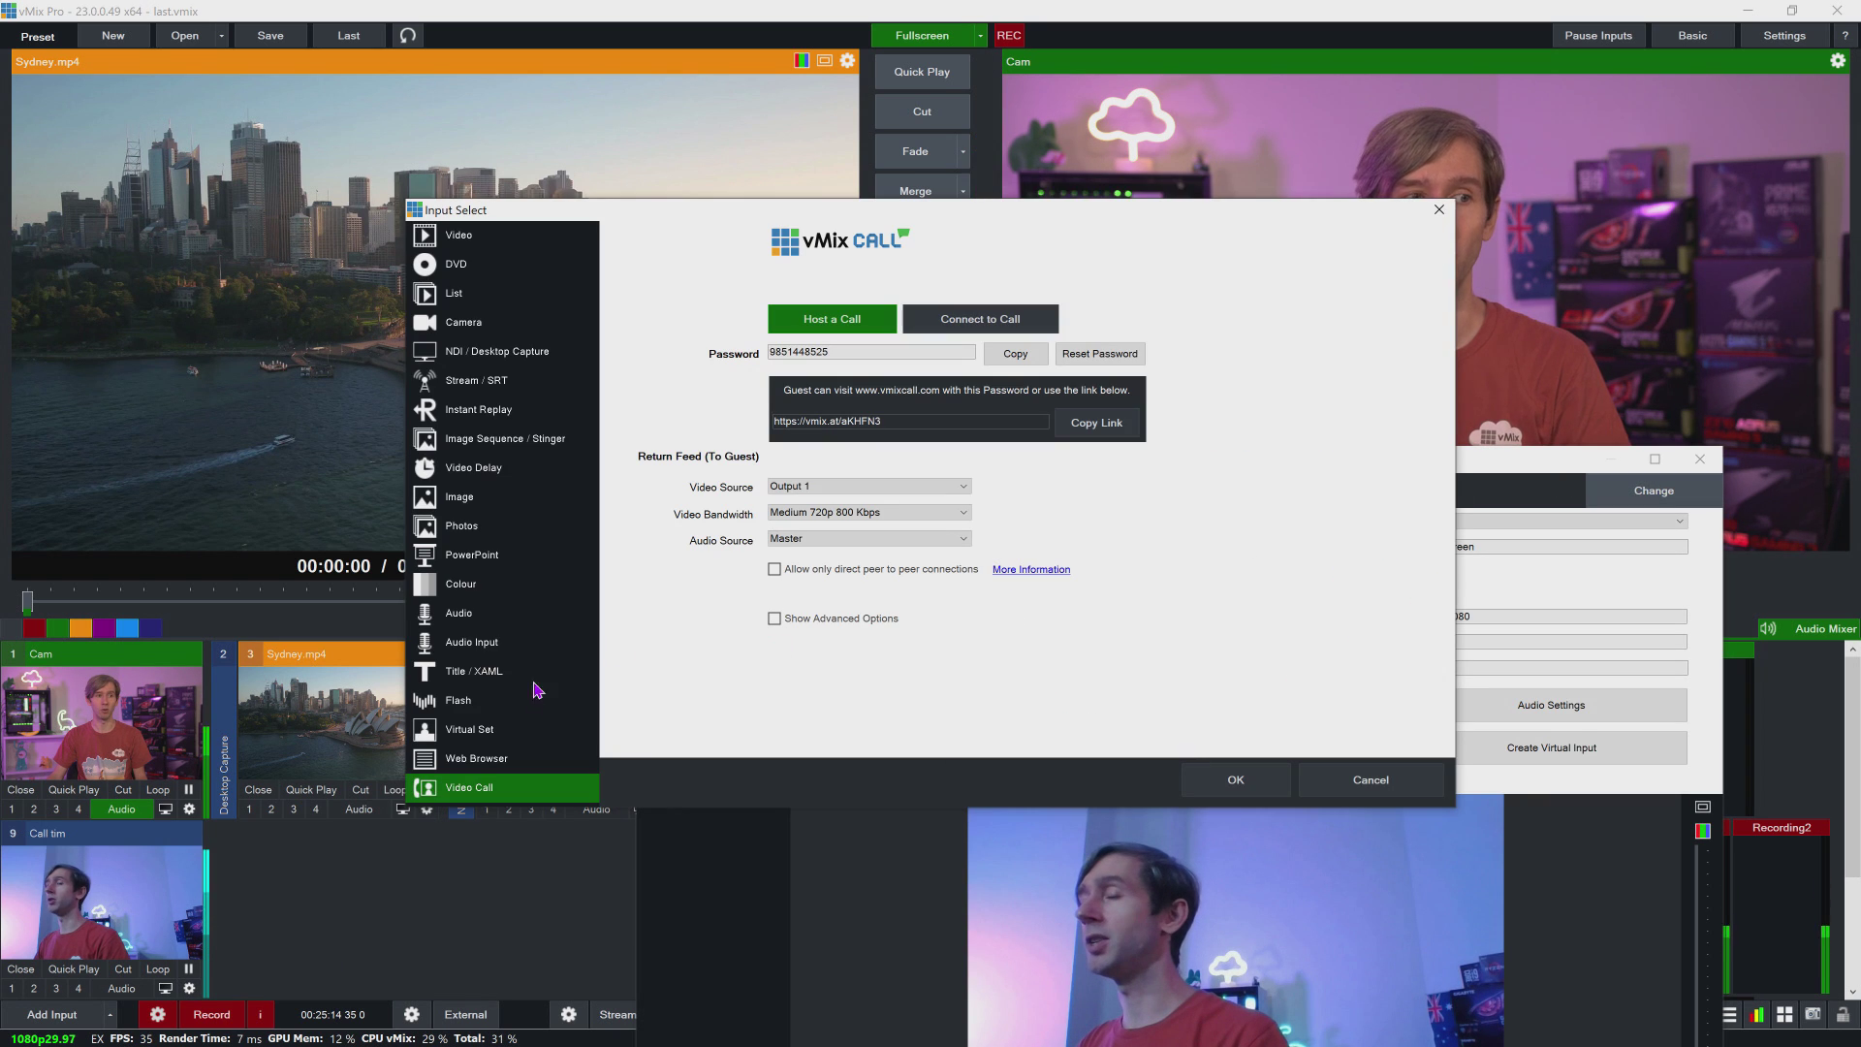
{"action": "left_click", "coordinate": [1441, 785]}
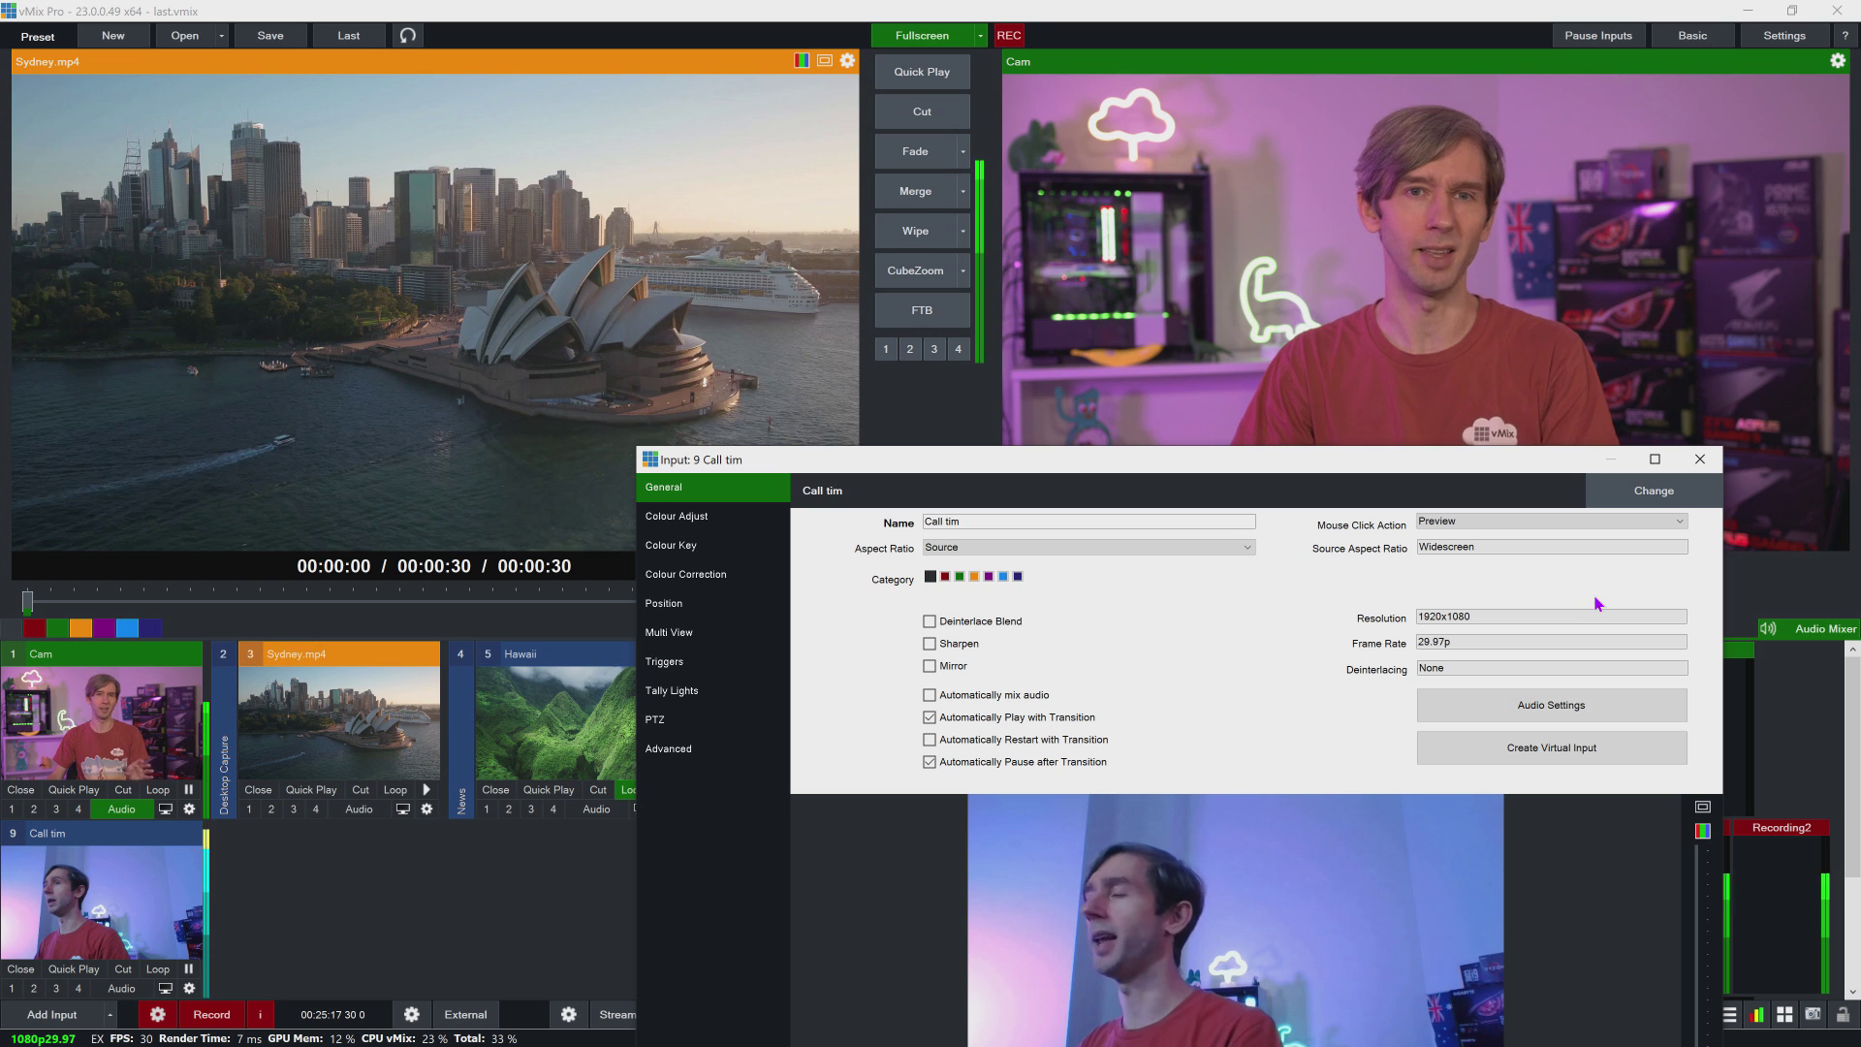
{"action": "left_click", "coordinate": [1696, 462]}
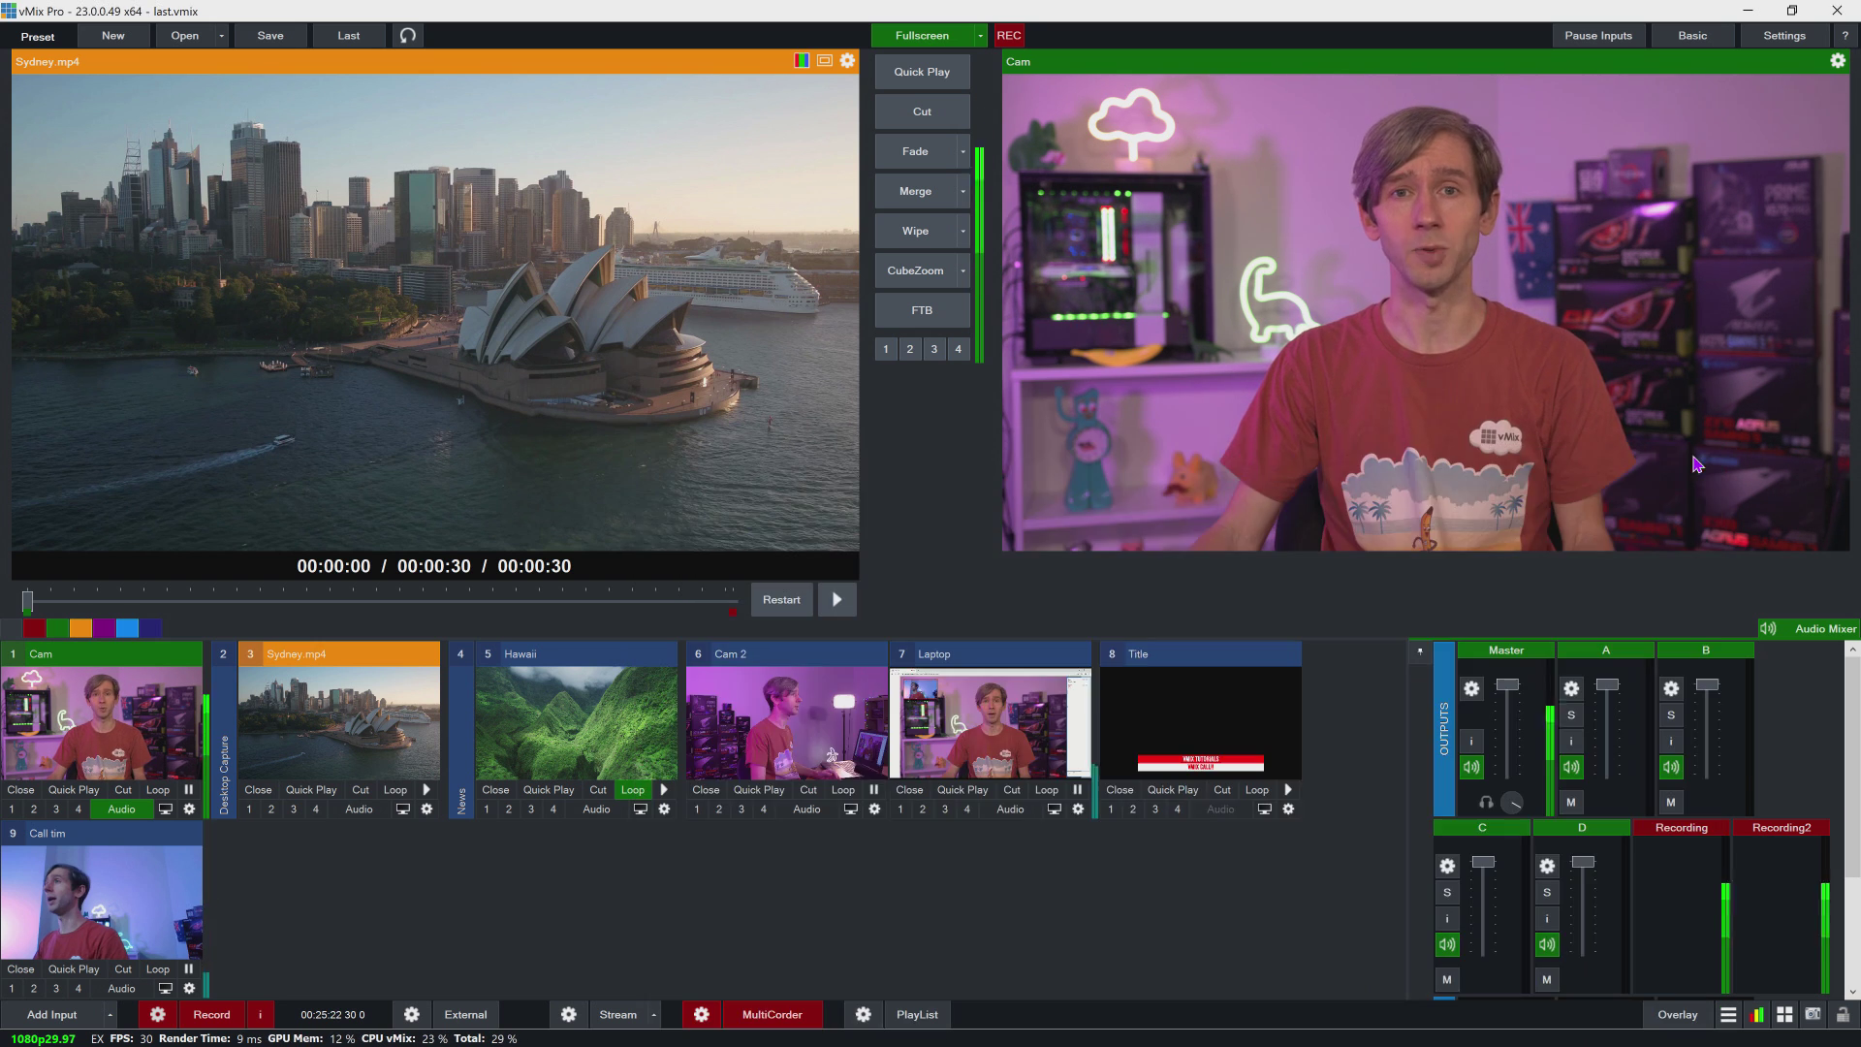
{"action": "left_click", "coordinate": [60, 1016]}
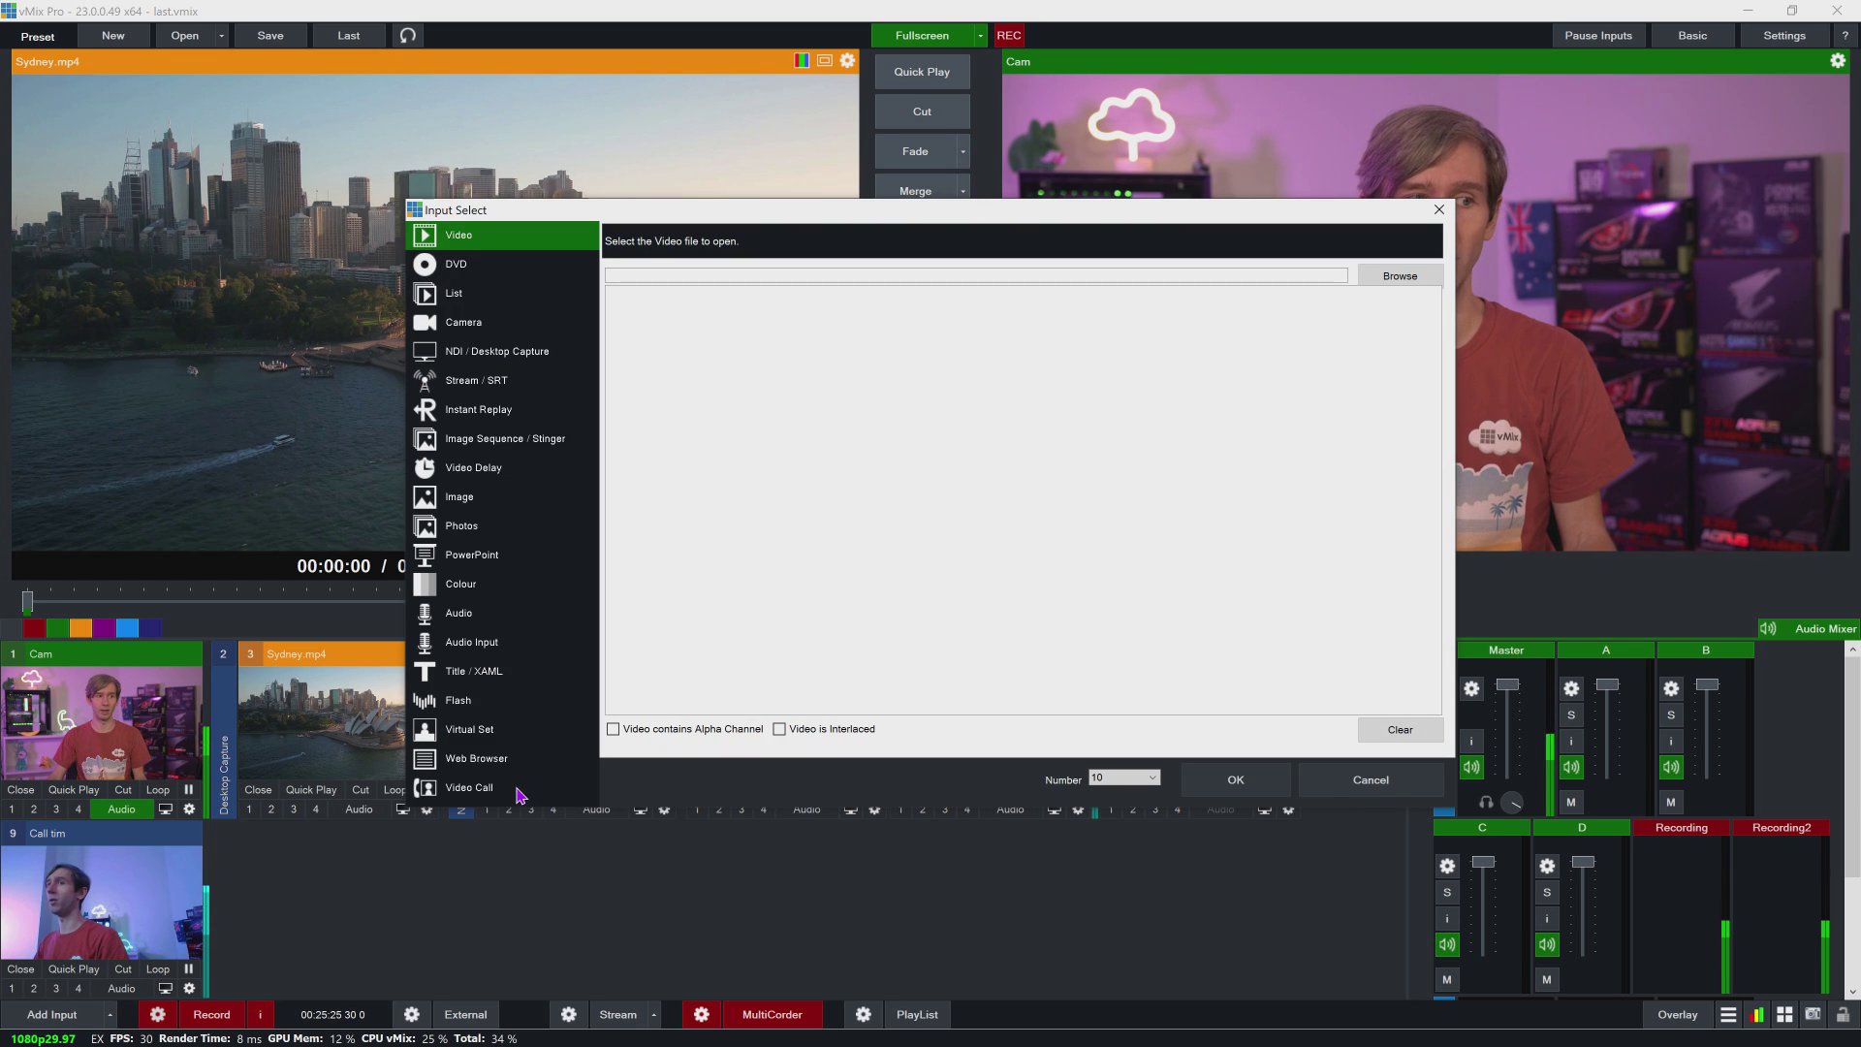
{"action": "left_click", "coordinate": [1371, 781]}
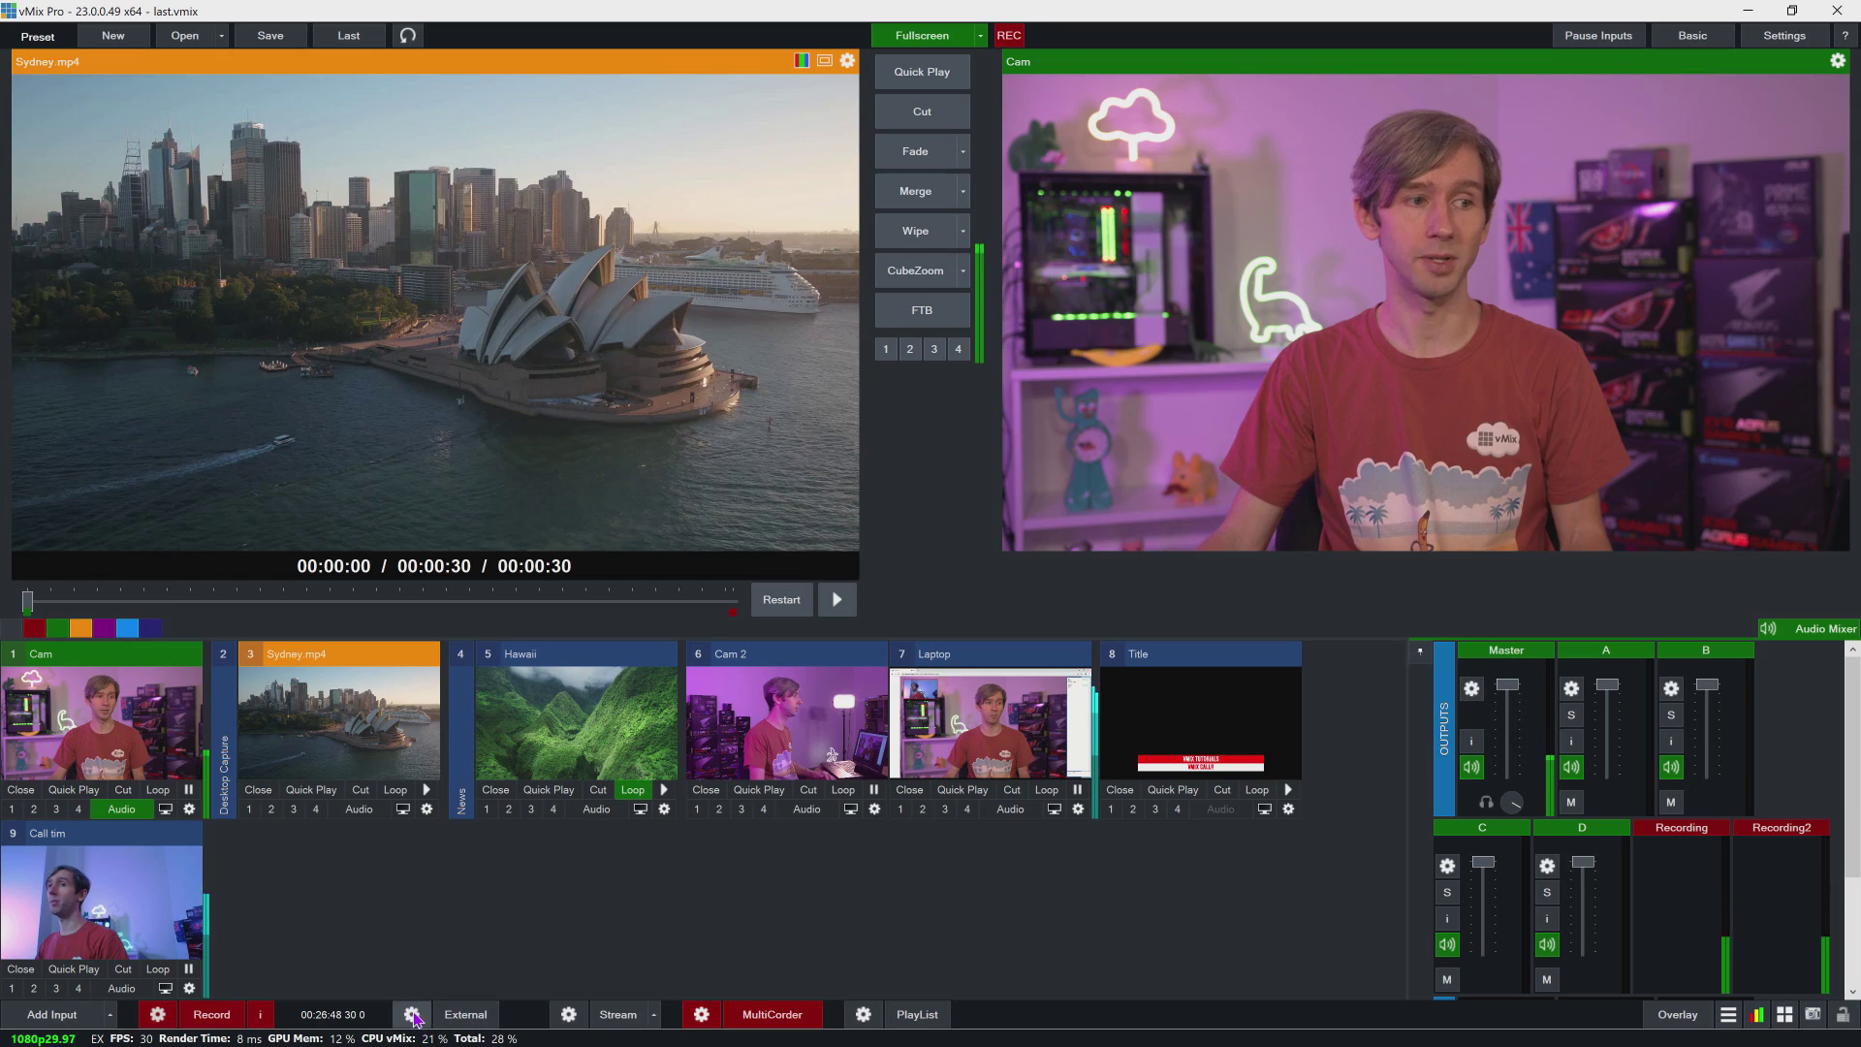
{"action": "left_click", "coordinate": [412, 1014]}
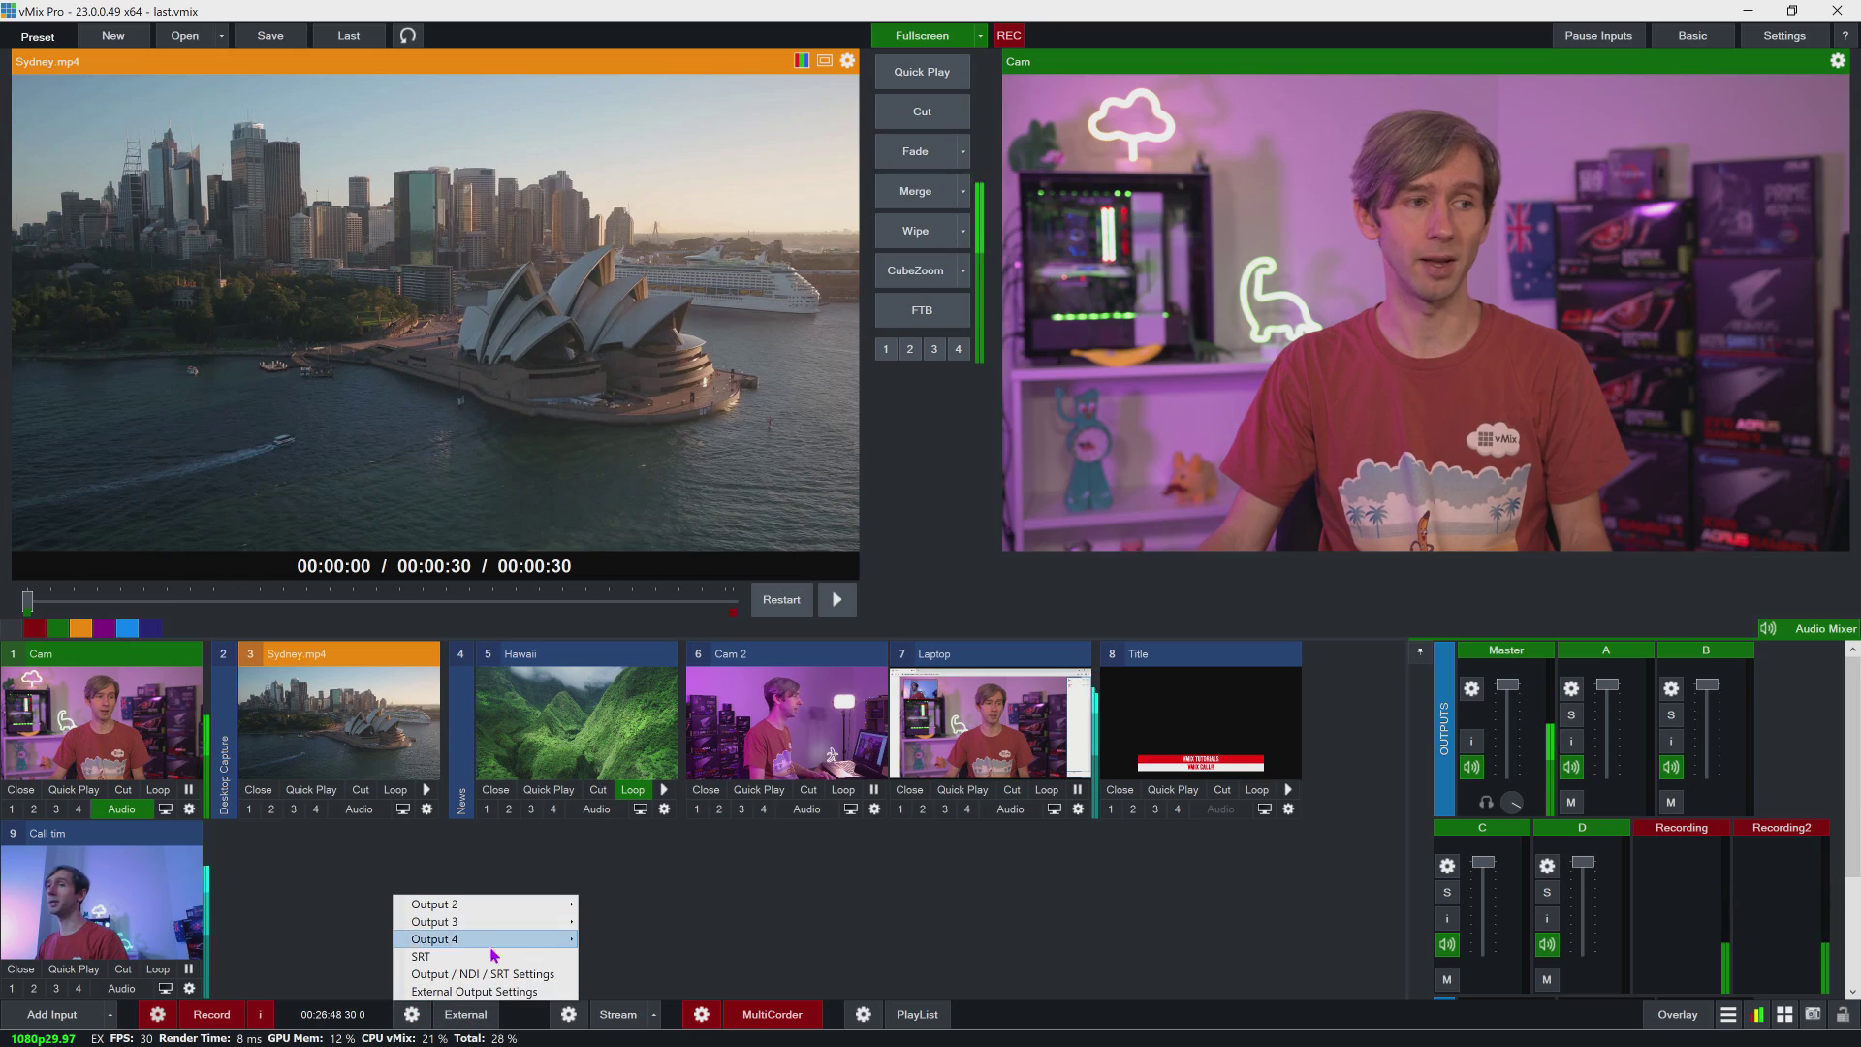
{"action": "key", "text": "Escape"}
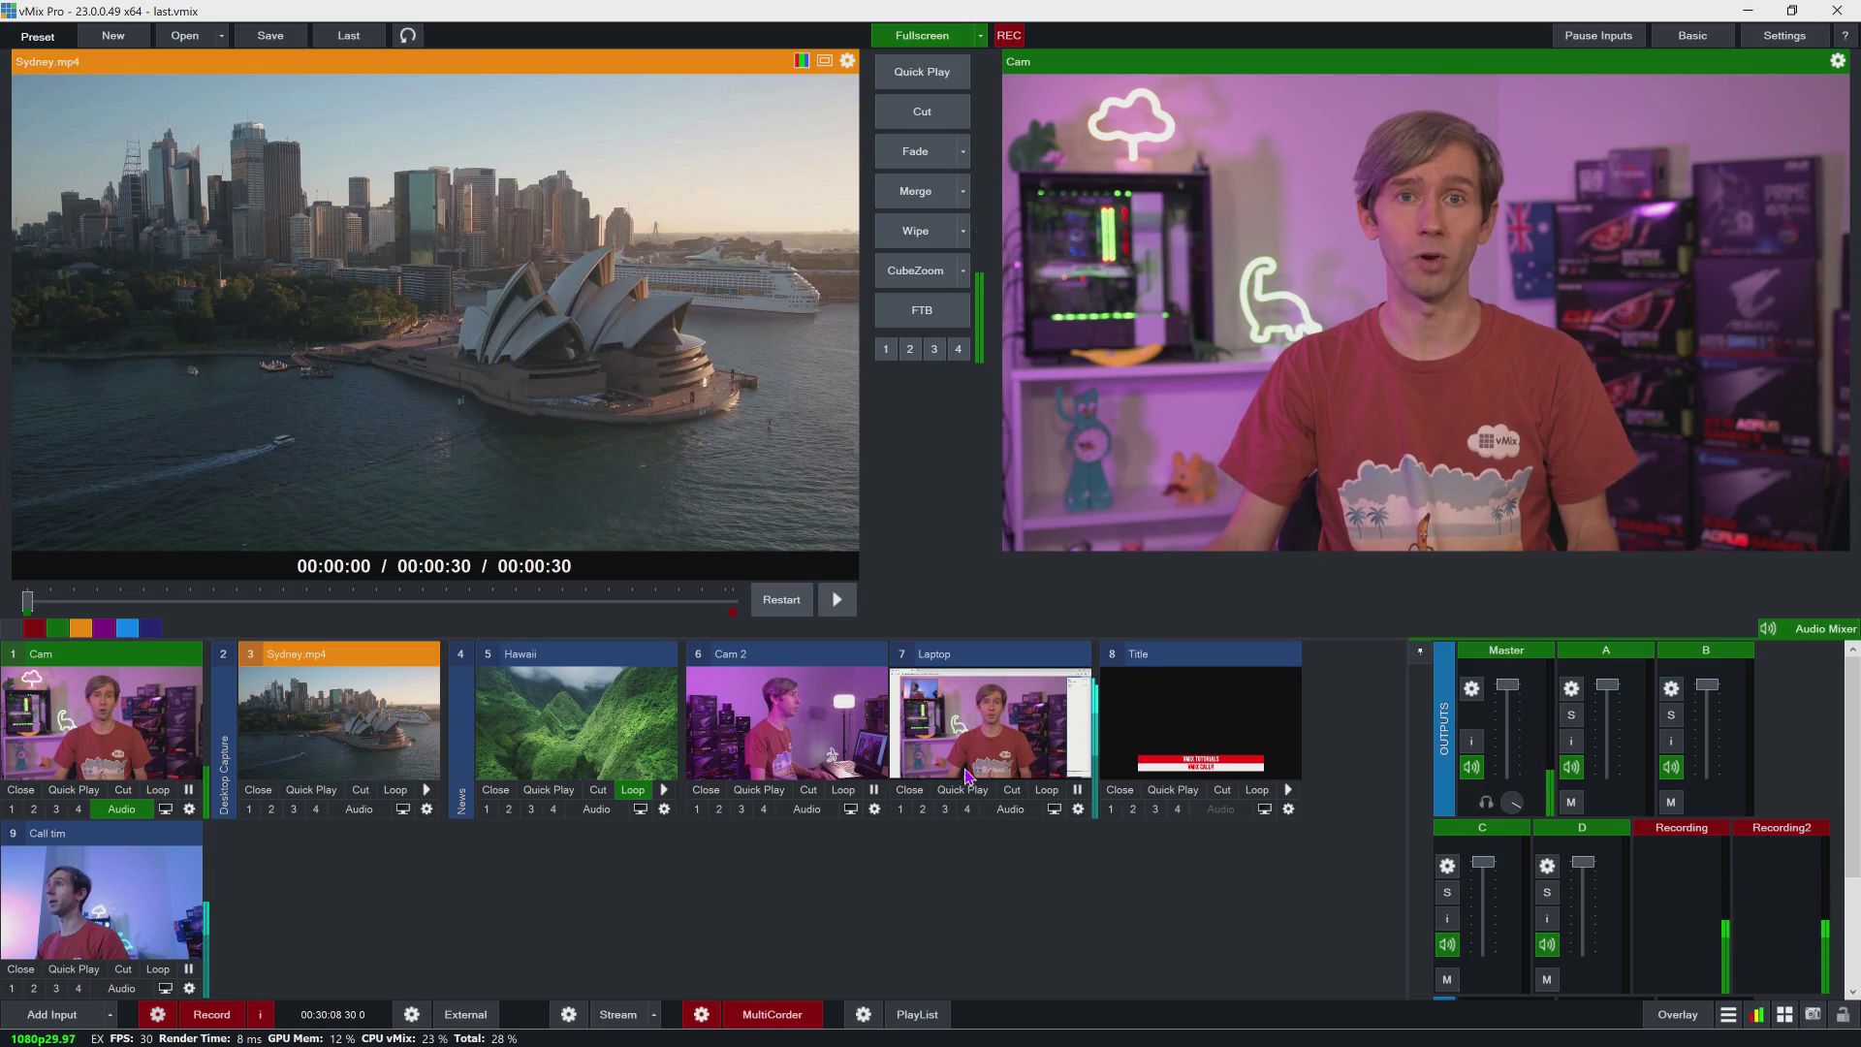
Add a Video Call input in Connect to Call mode with return bandwidth High1080 1080p 4000 Kbps.
{"action": "left_click", "coordinate": [52, 1014]}
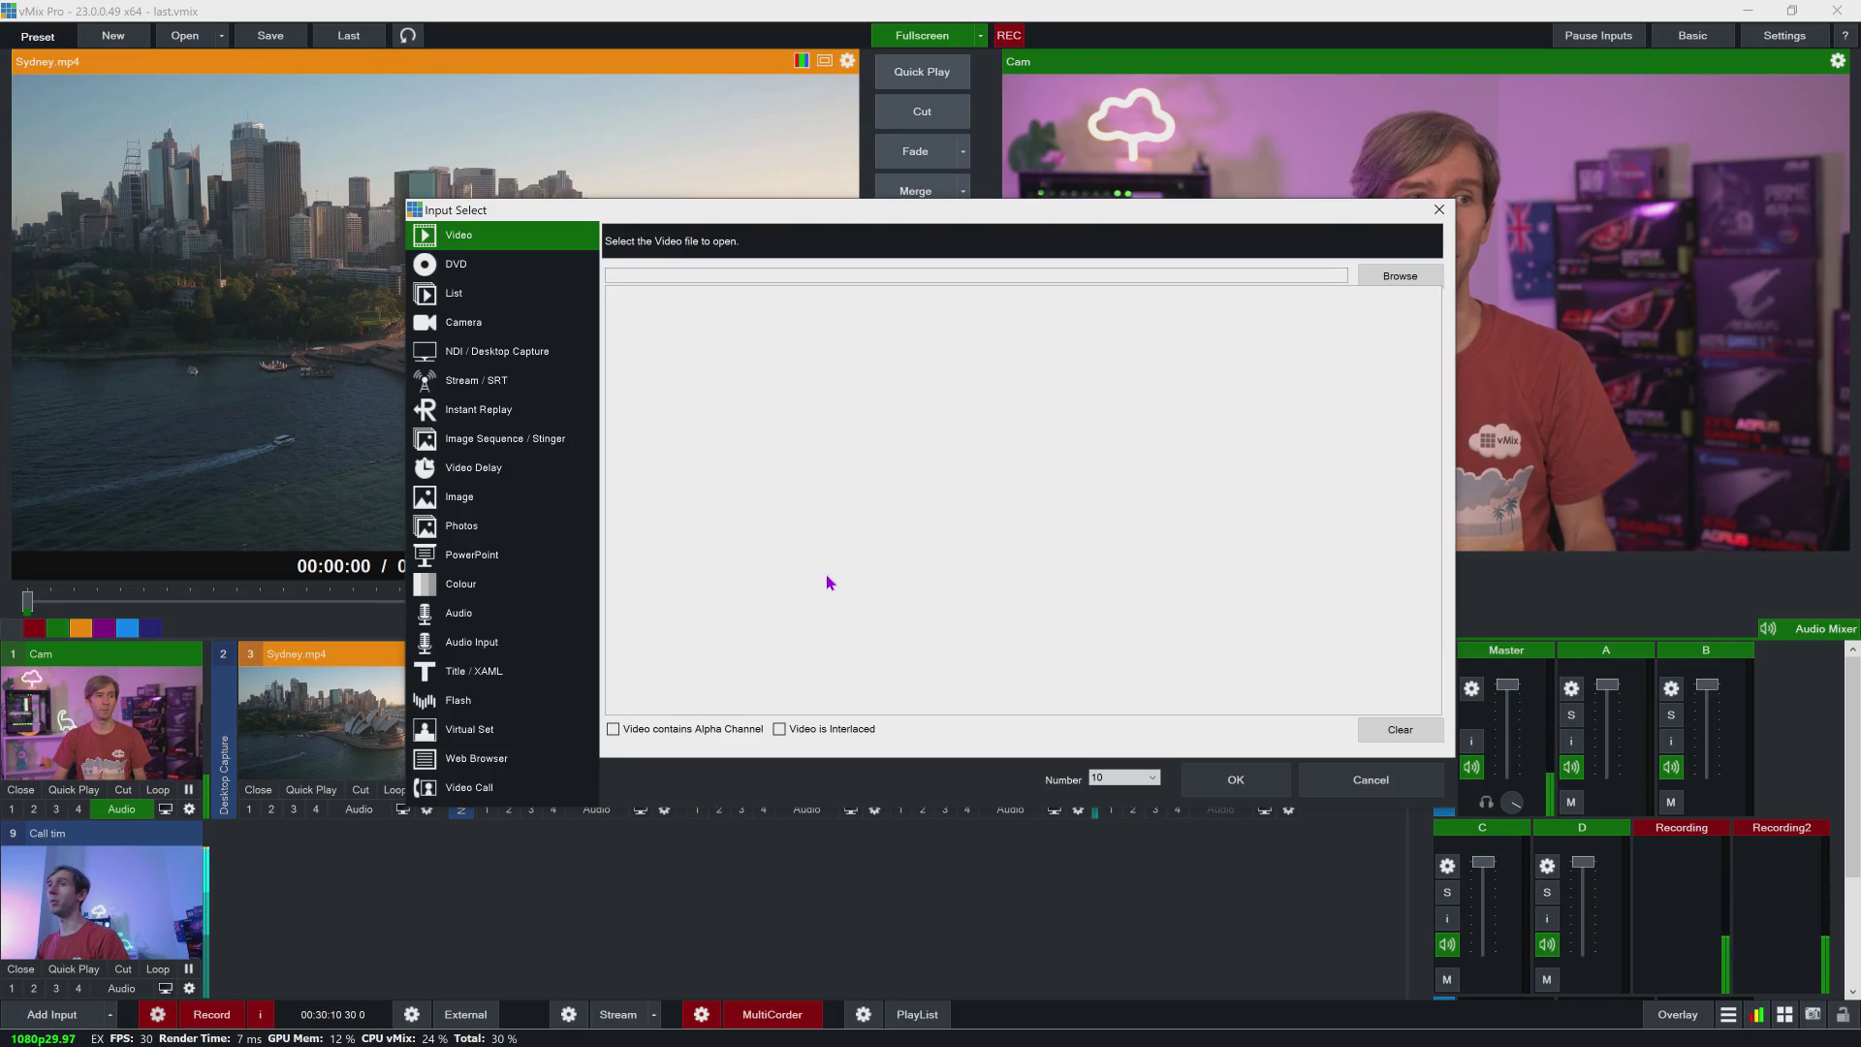
{"action": "left_click", "coordinate": [489, 790]}
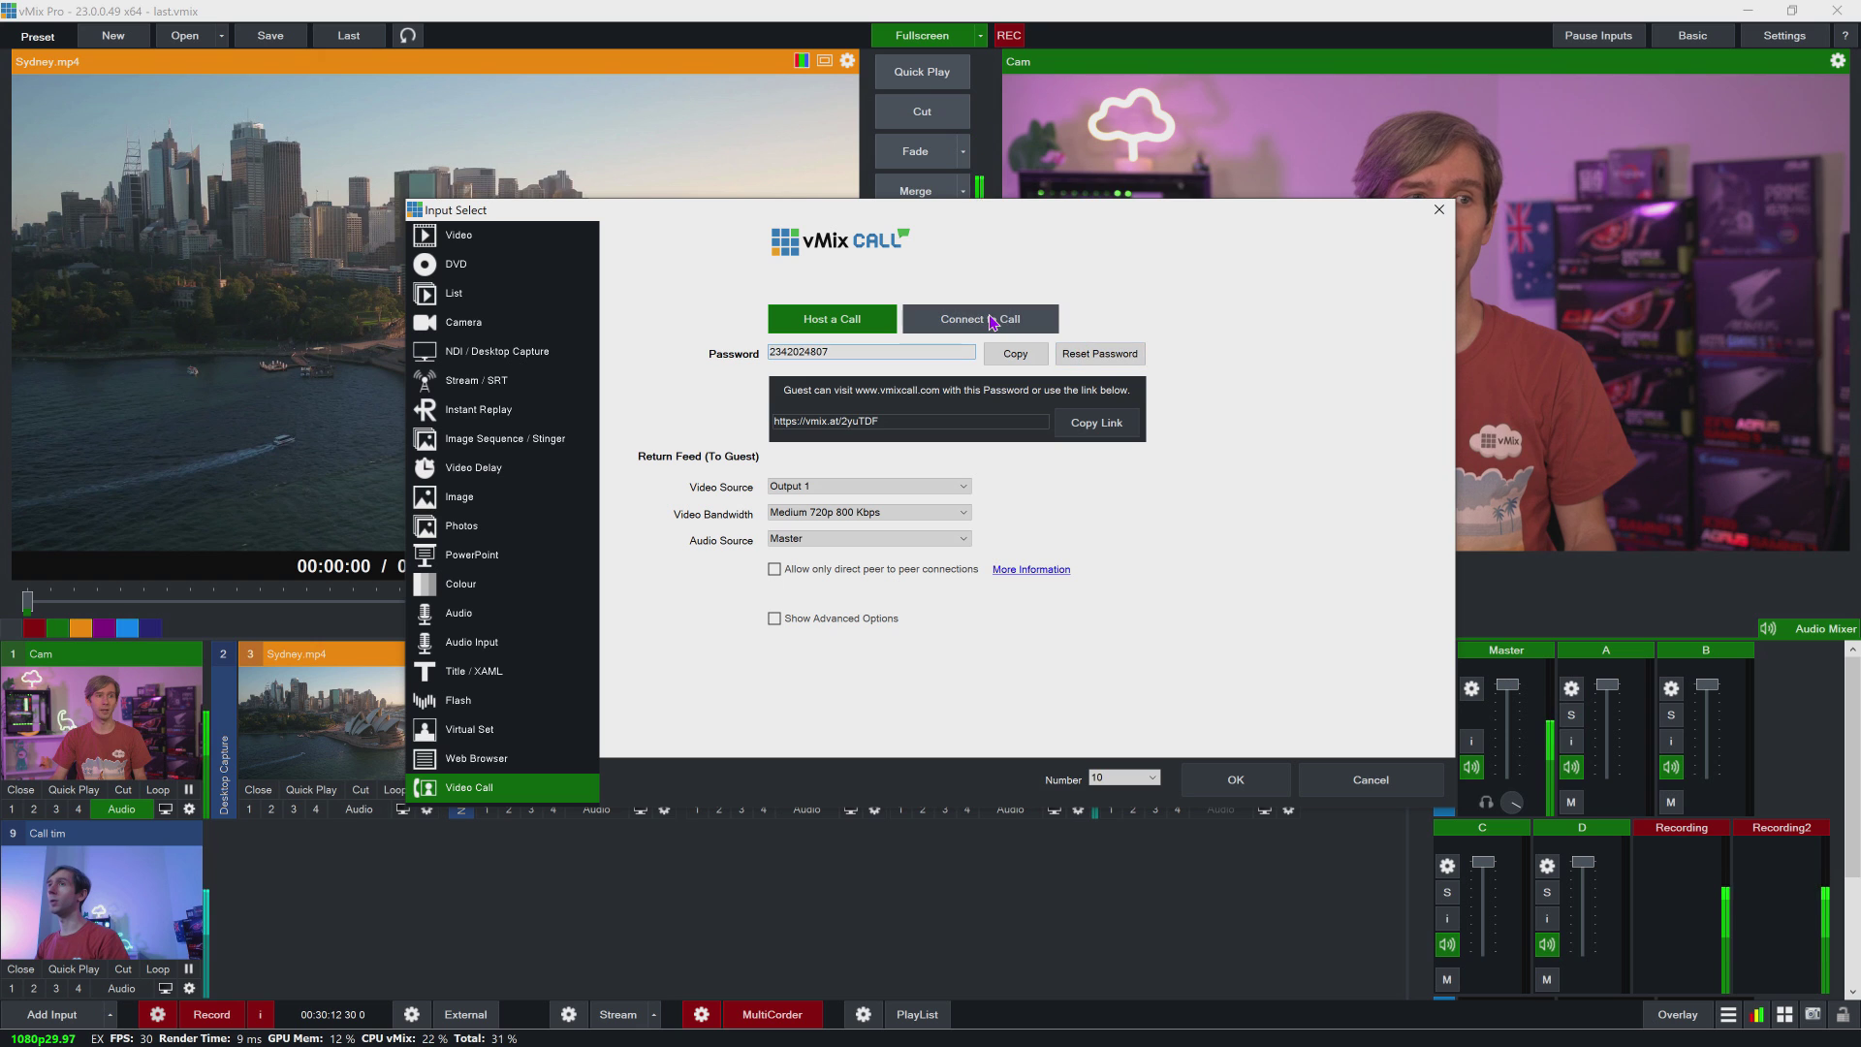
{"action": "left_click", "coordinate": [990, 321]}
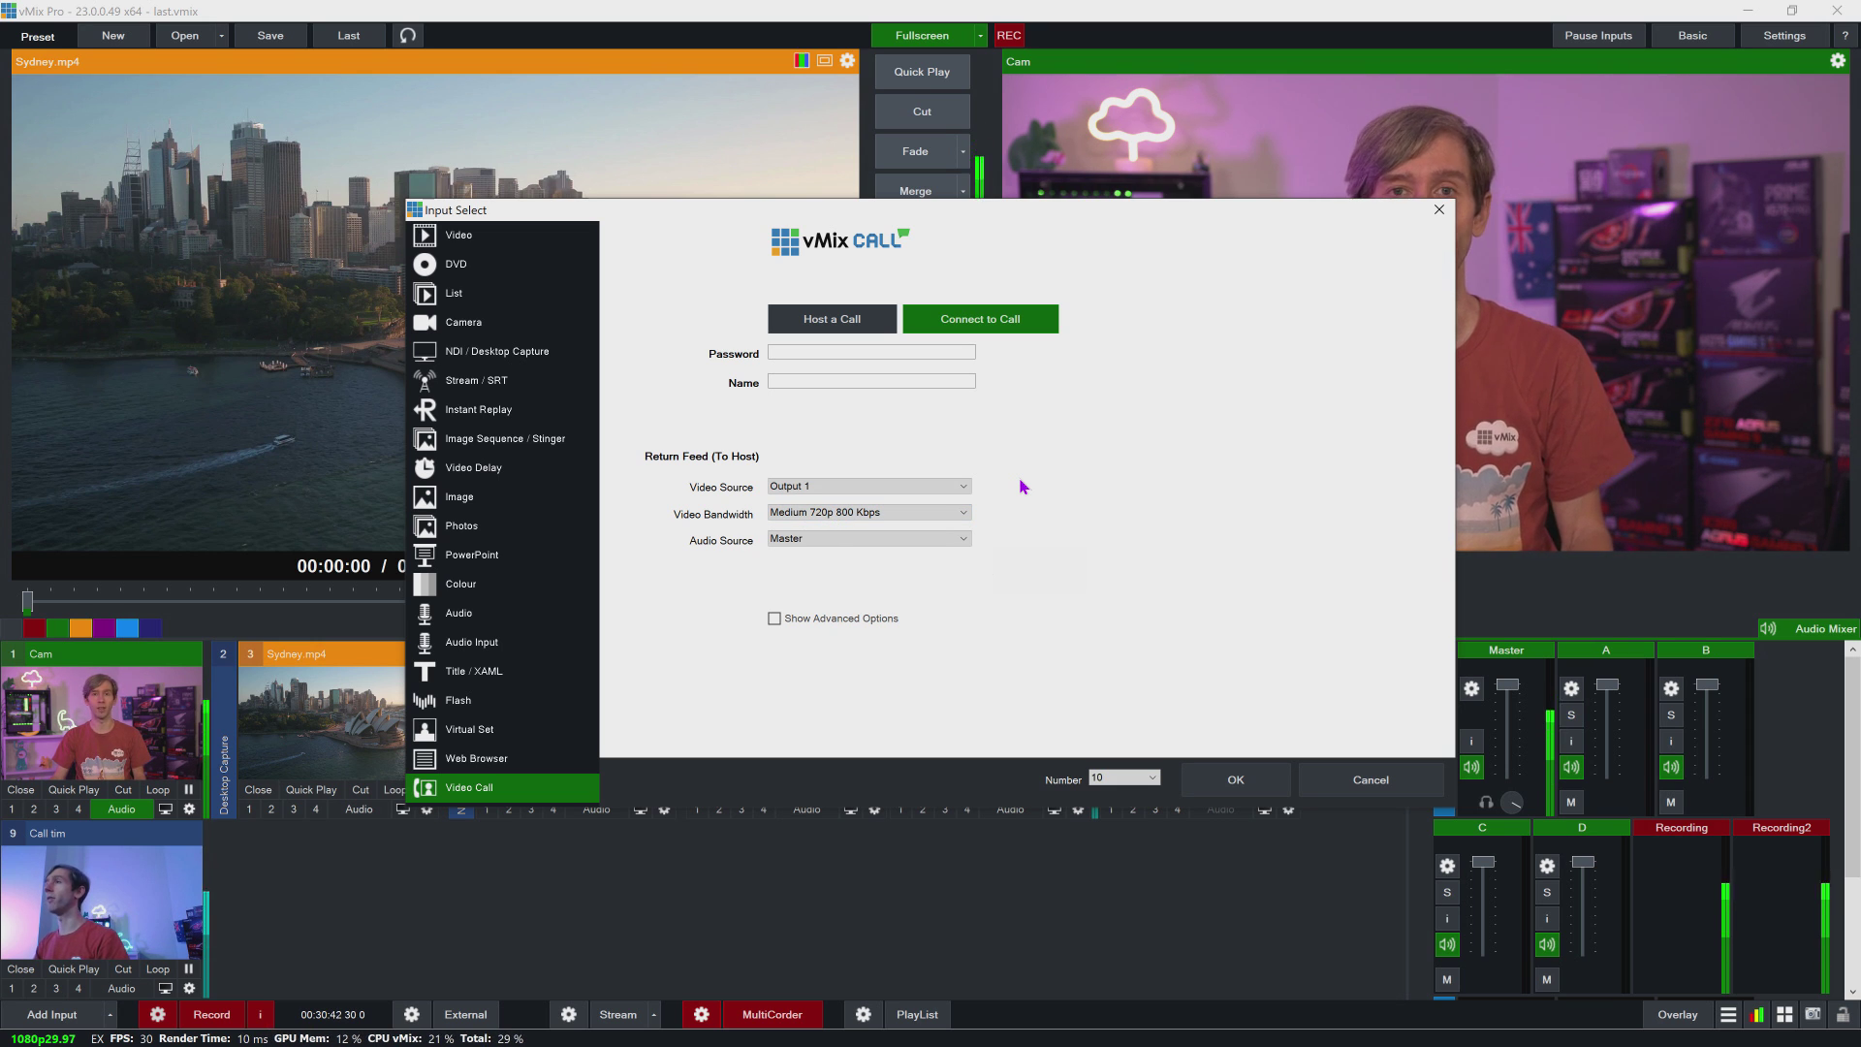
{"action": "left_click", "coordinate": [853, 512]}
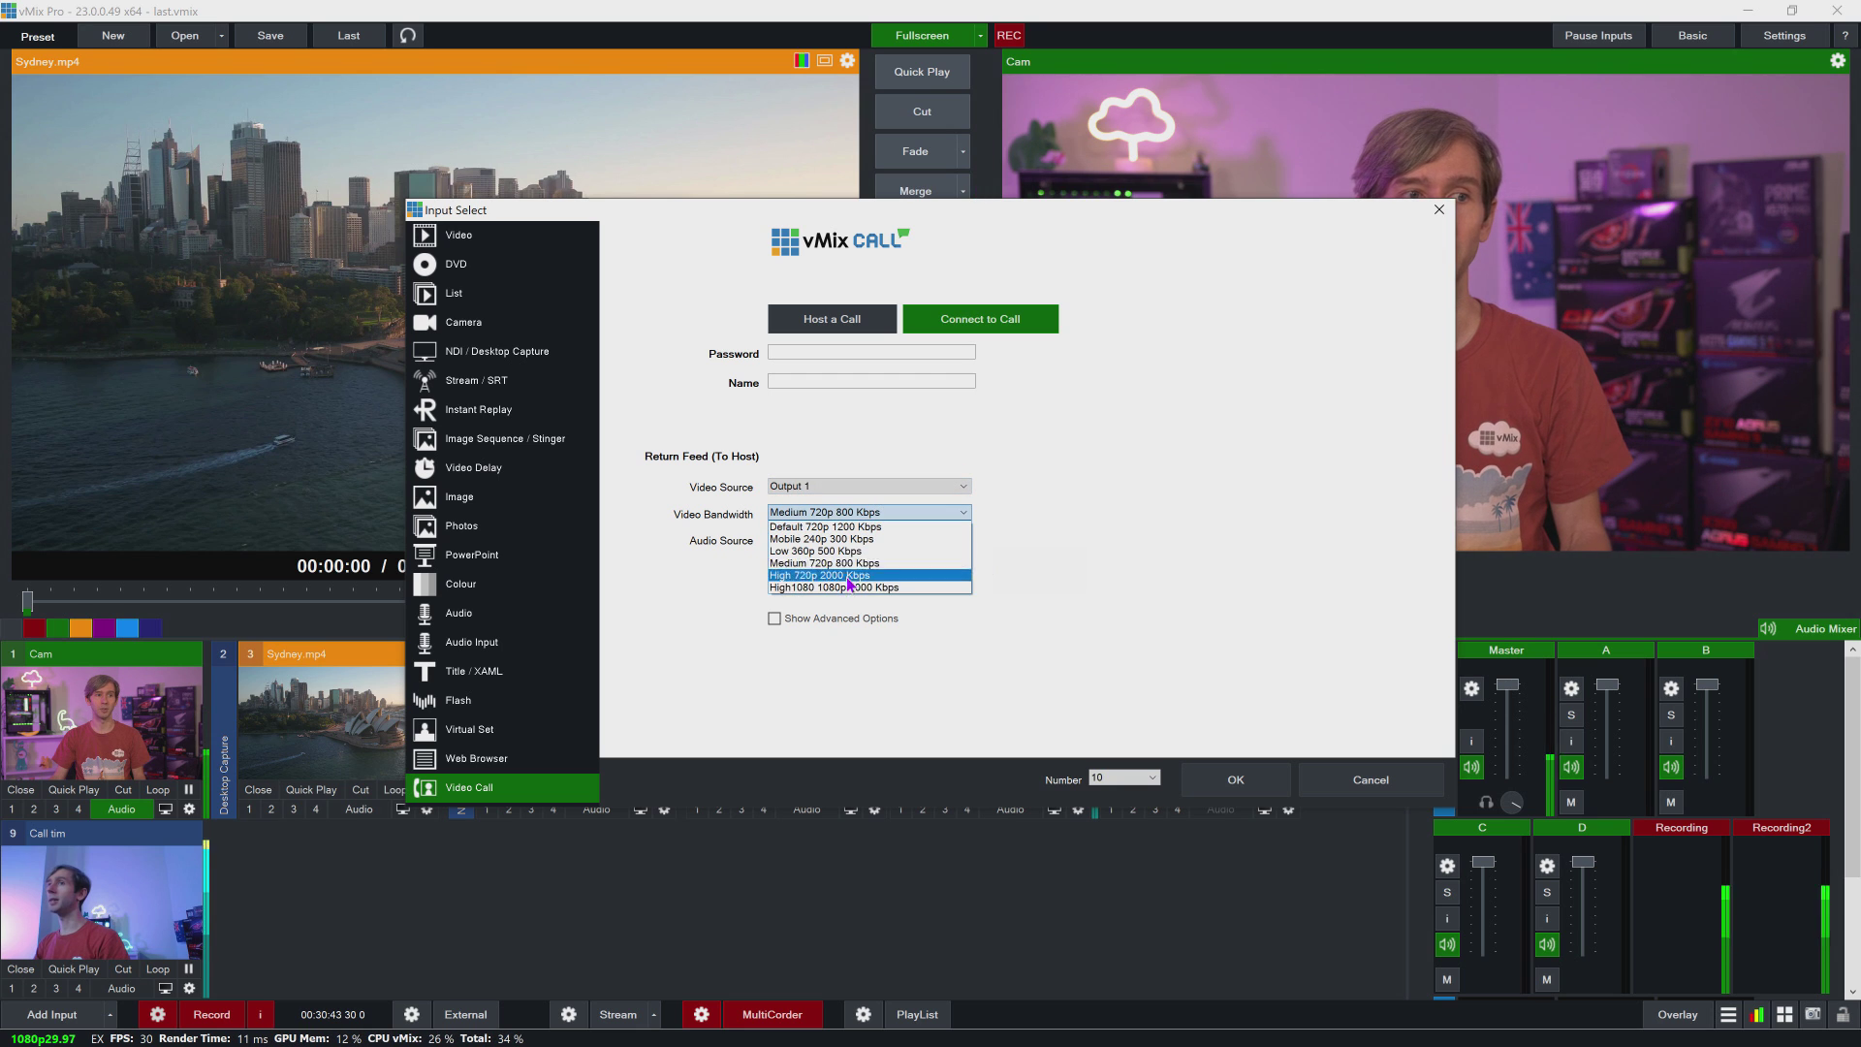
{"action": "left_click", "coordinate": [840, 587]}
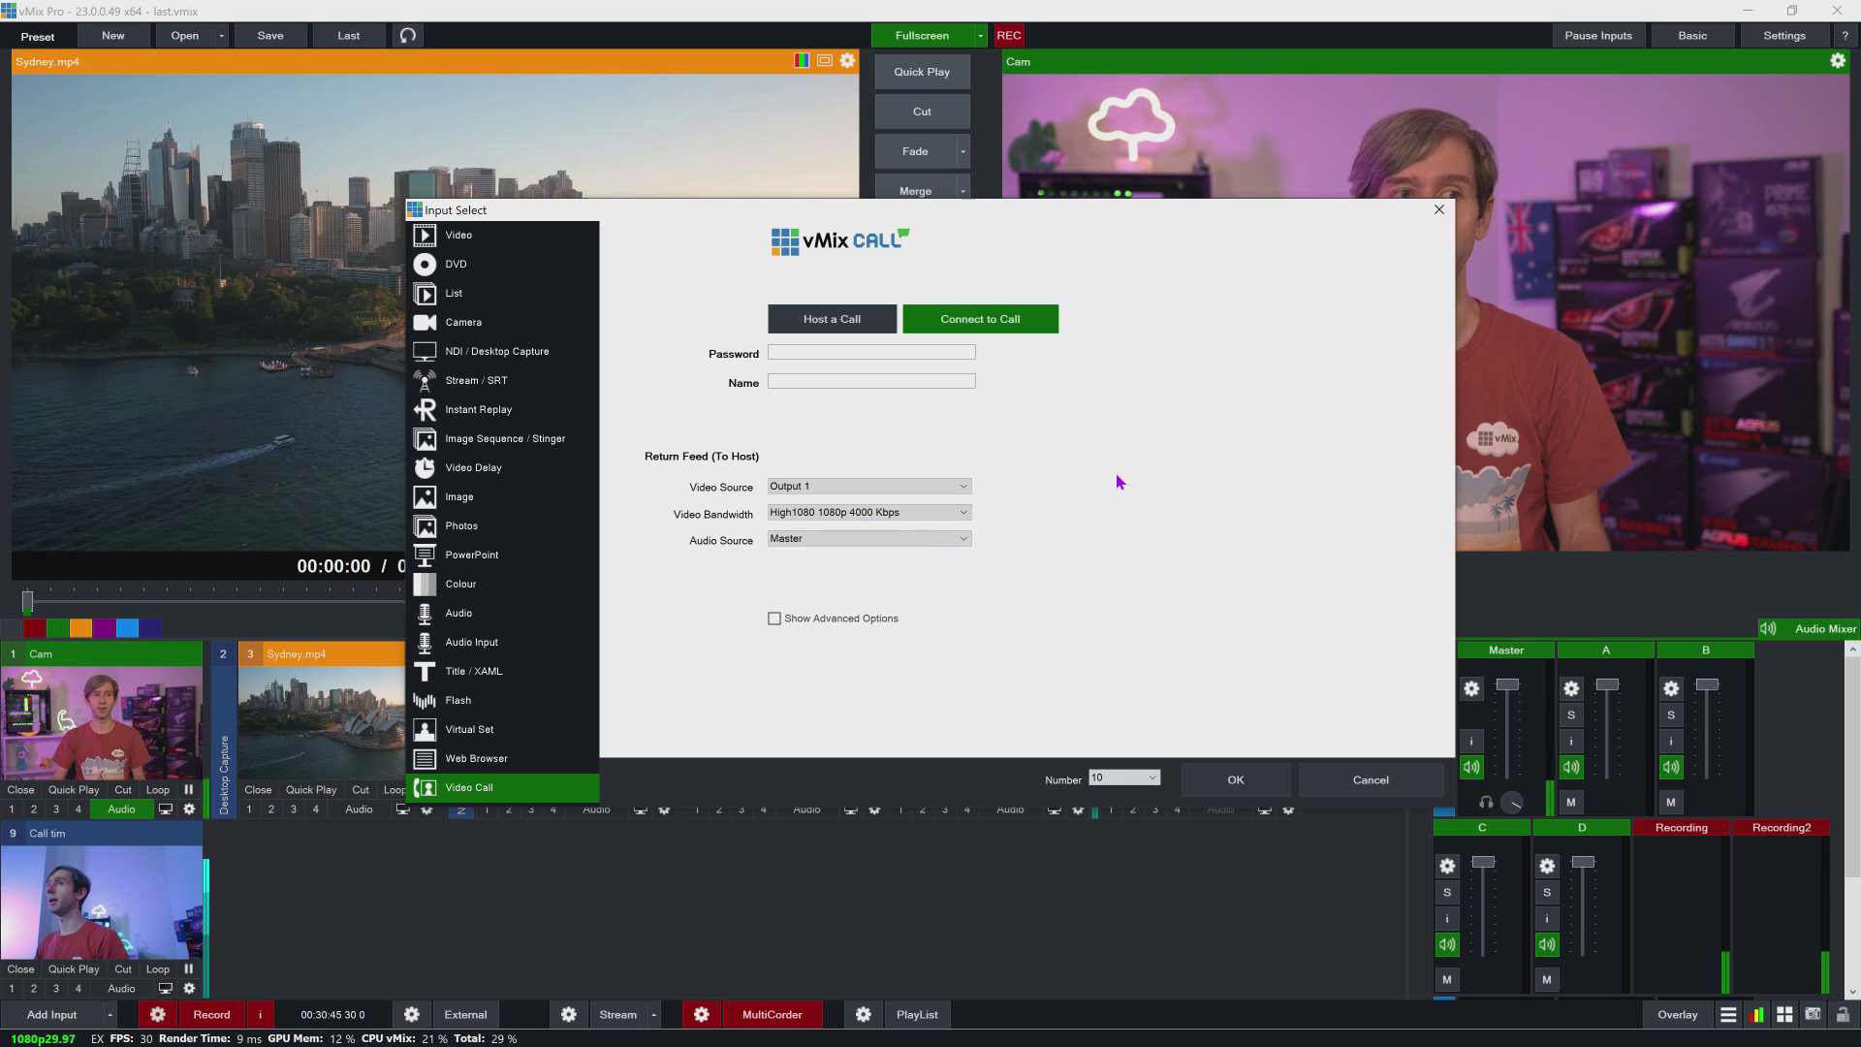